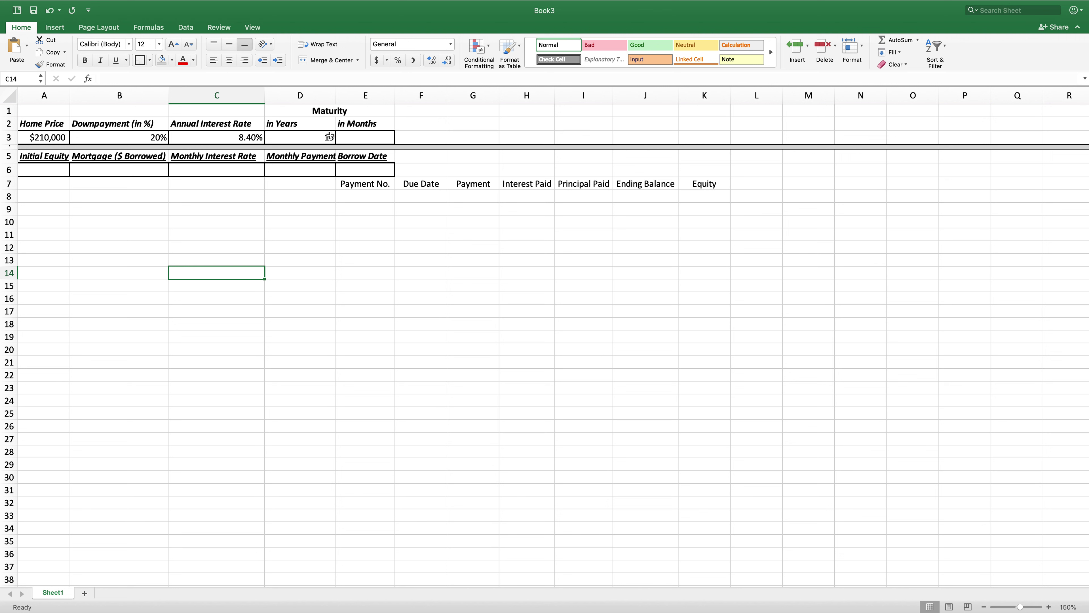
Step: Calculate the maturity in months in cell E3 with the formula =12*D3
left_click(370, 133)
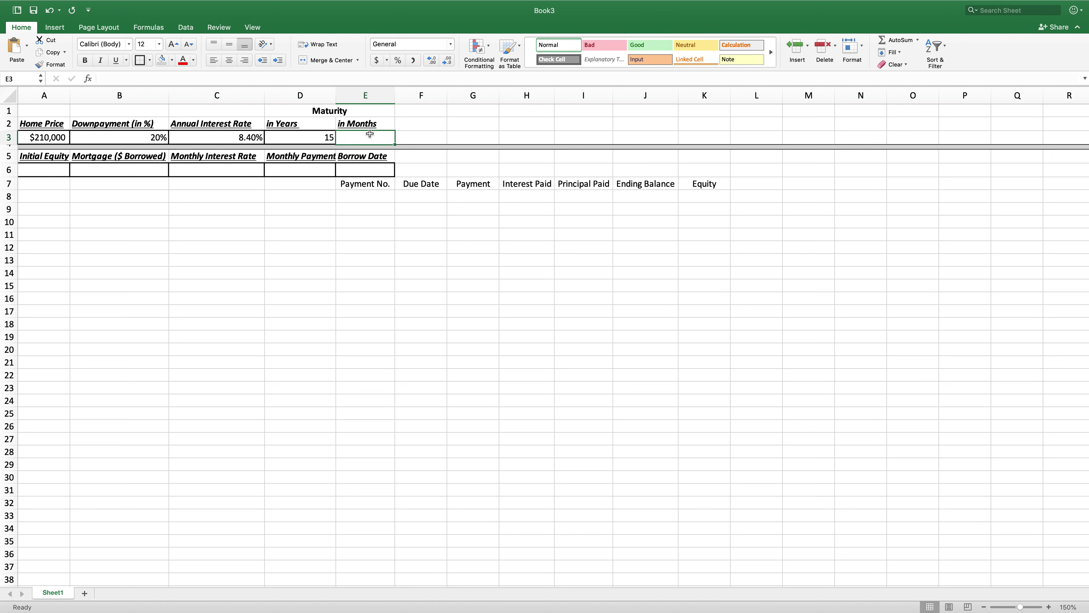
type("=")
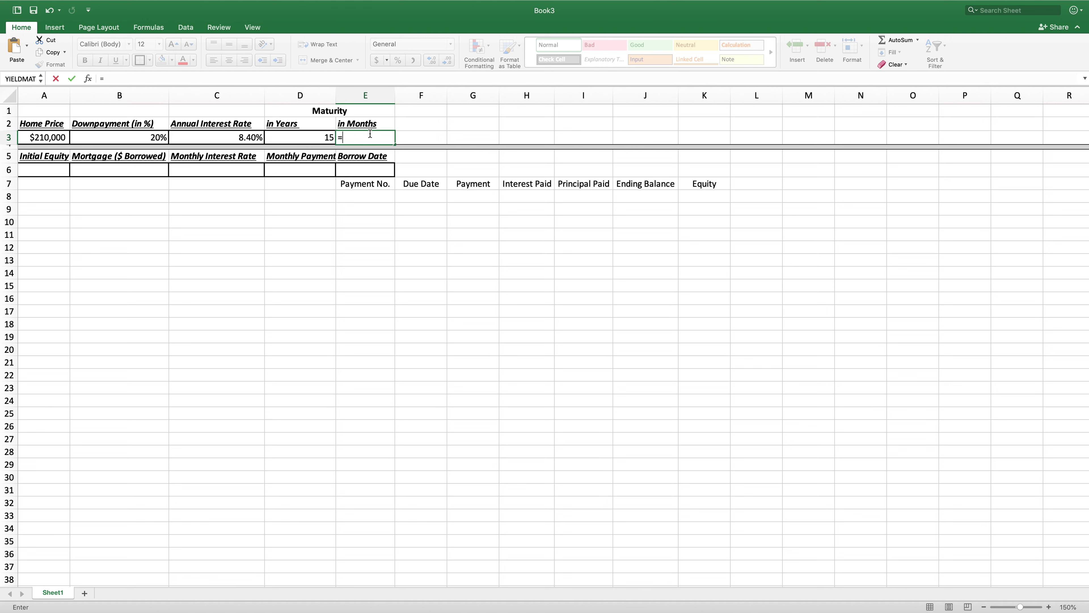
type("12*")
left_click(319, 138)
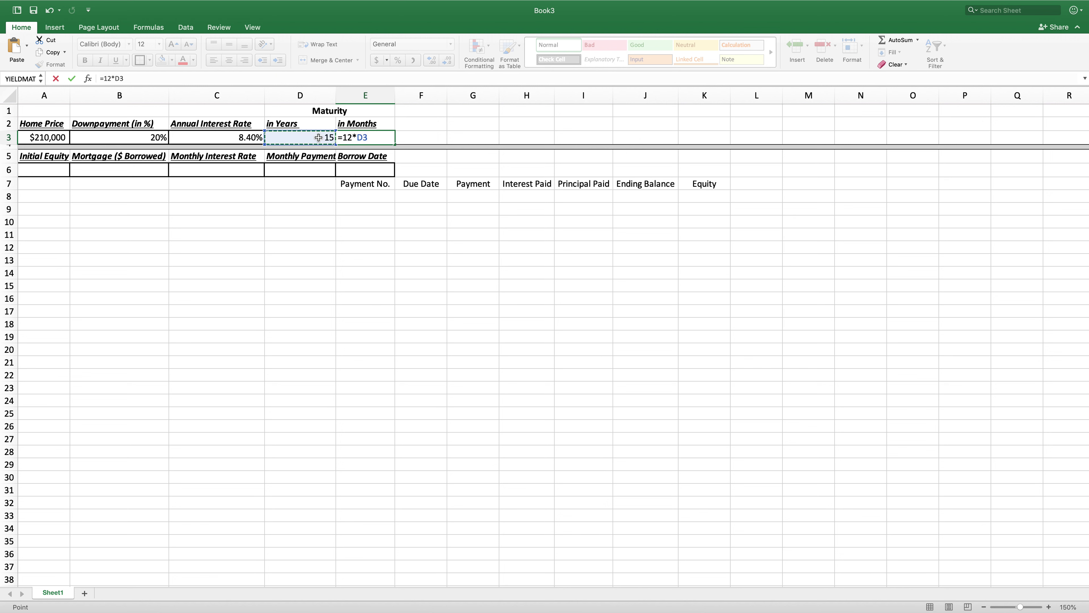
key("Return")
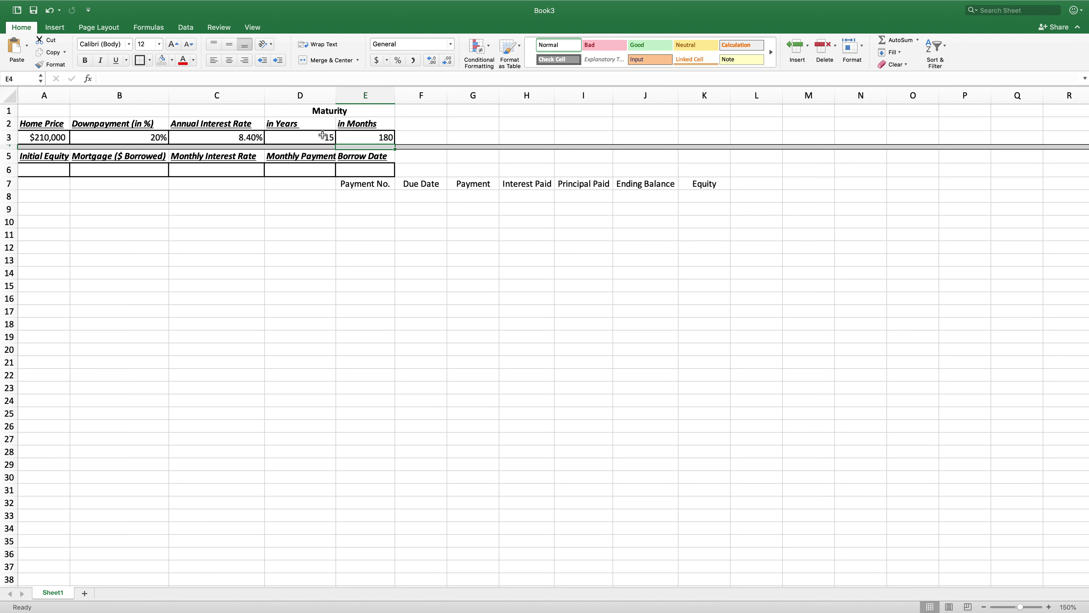
Step: Calculate the initial equity in cell A6 with the formula =B3*A3
left_click(44, 172)
type("=")
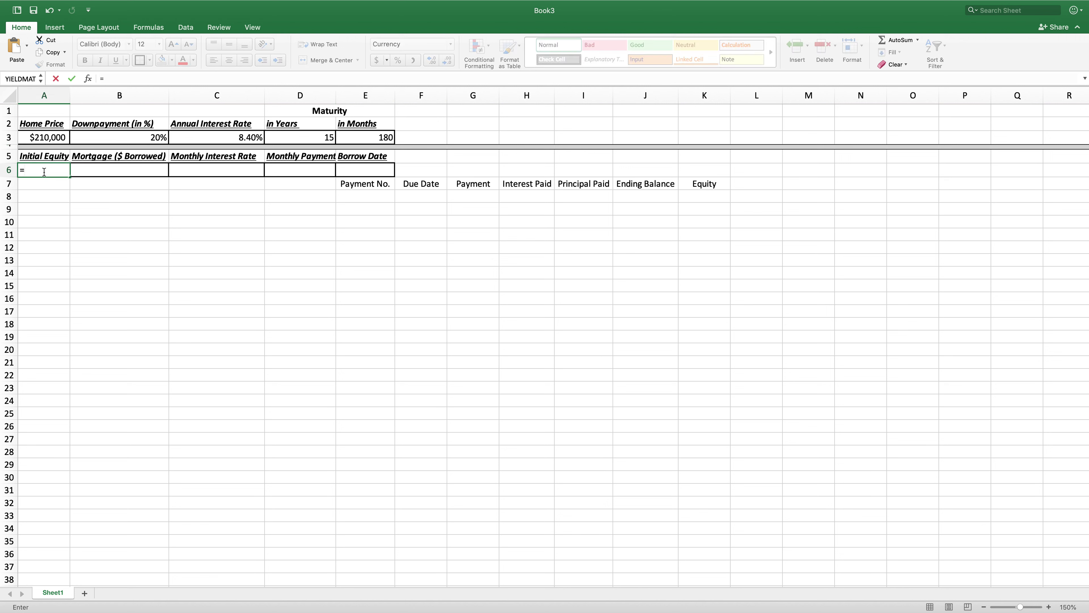
left_click(121, 141)
type("*")
left_click(40, 136)
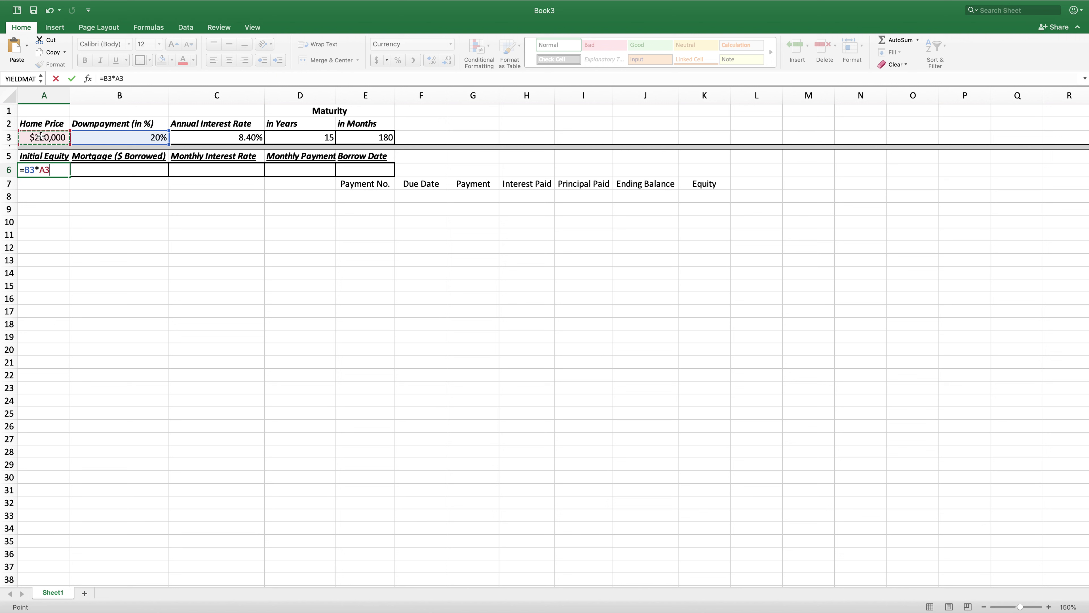
key("Return")
Step: Calculate the mortgage amount borrowed in cell B6 with the formula =A3-A6
left_click(114, 173)
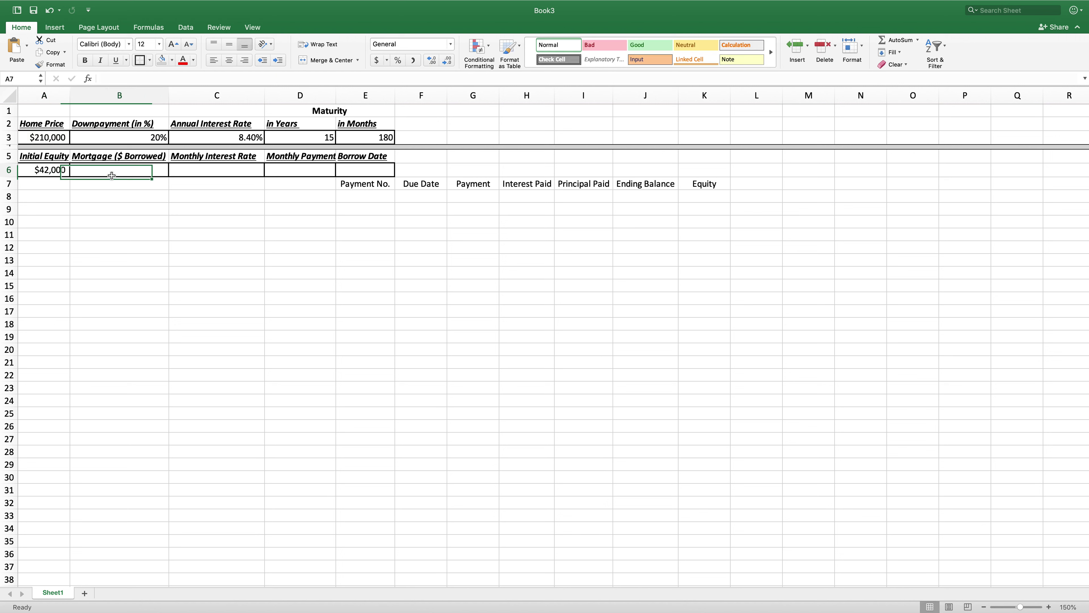
type("=")
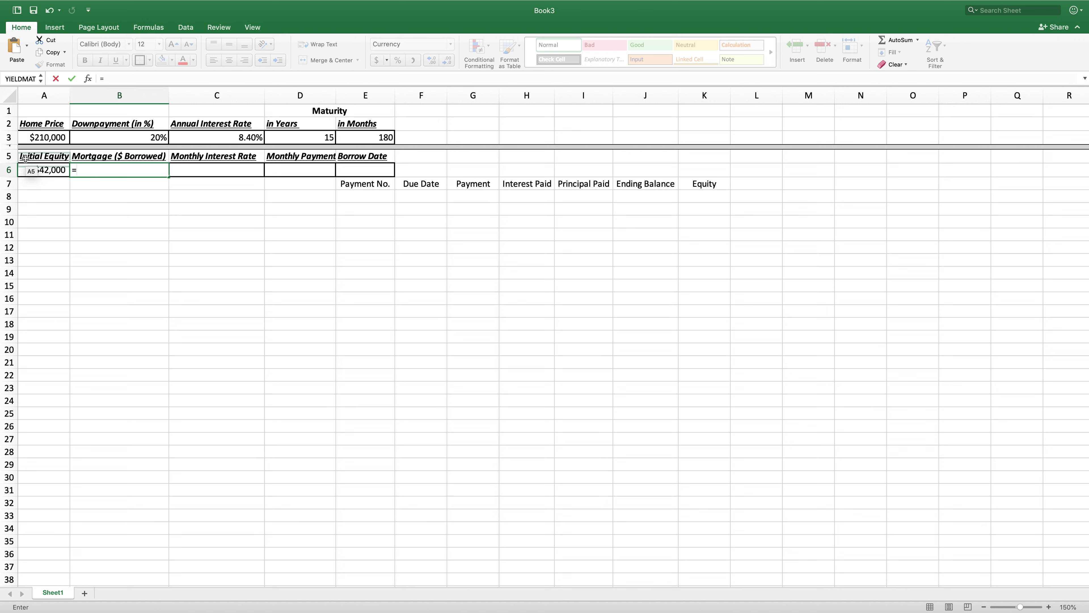
left_click(44, 137)
type("-")
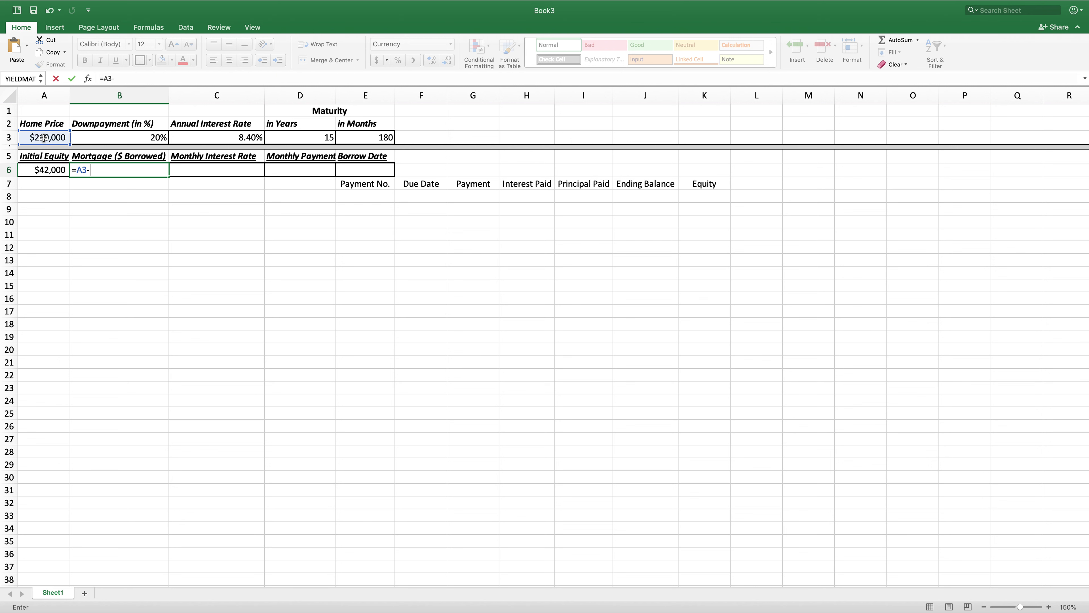
scroll(45, 171, "down", 1)
left_click(49, 171)
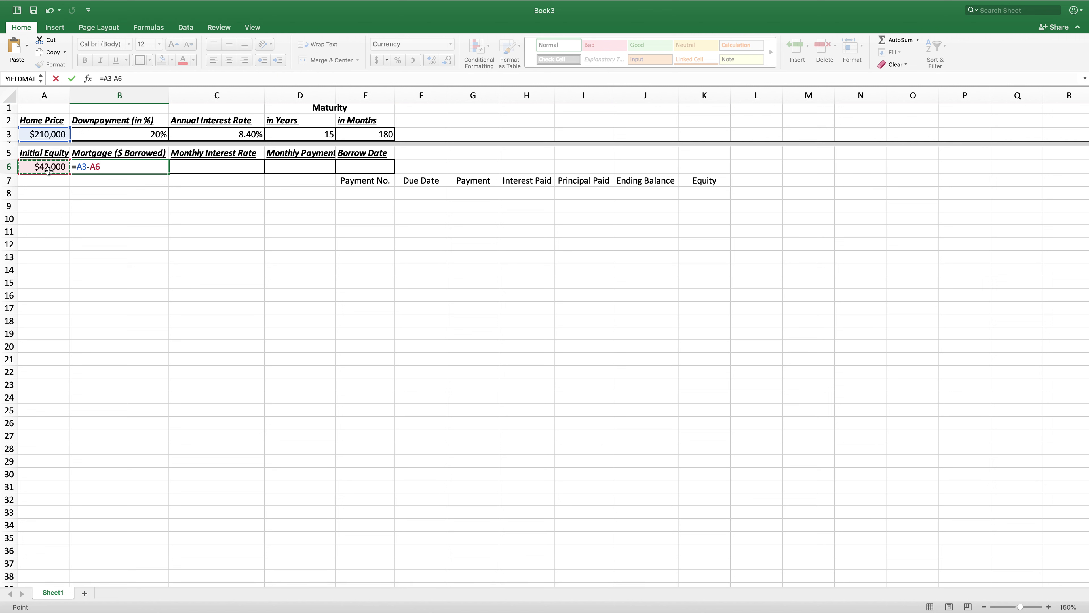
key("Return")
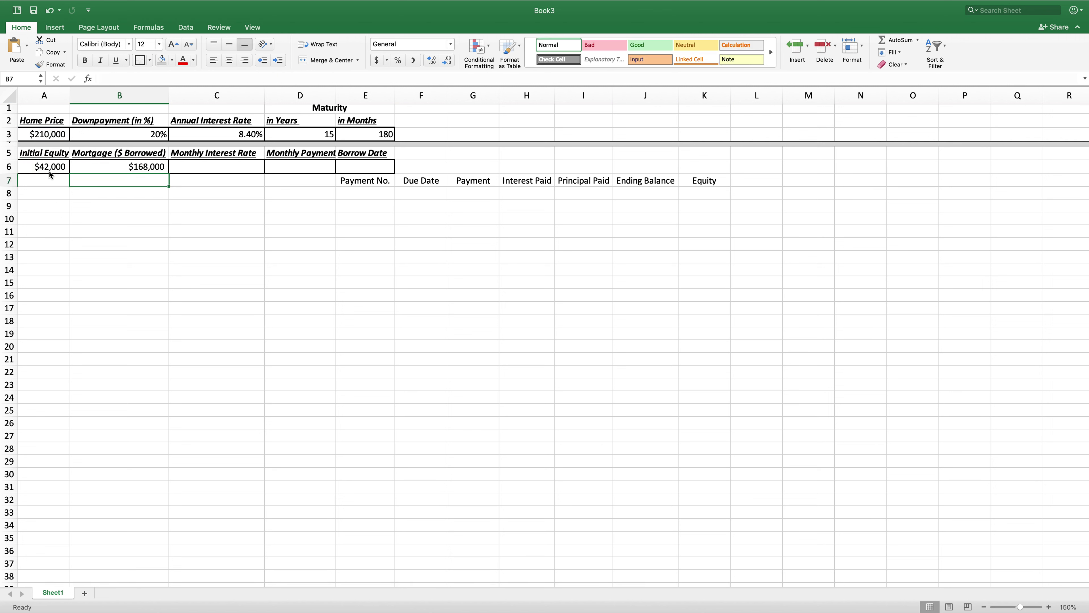
double_click(113, 167)
key("Return")
Step: Calculate the monthly interest rate in cell C6 with the formula =C3/12
left_click(209, 169)
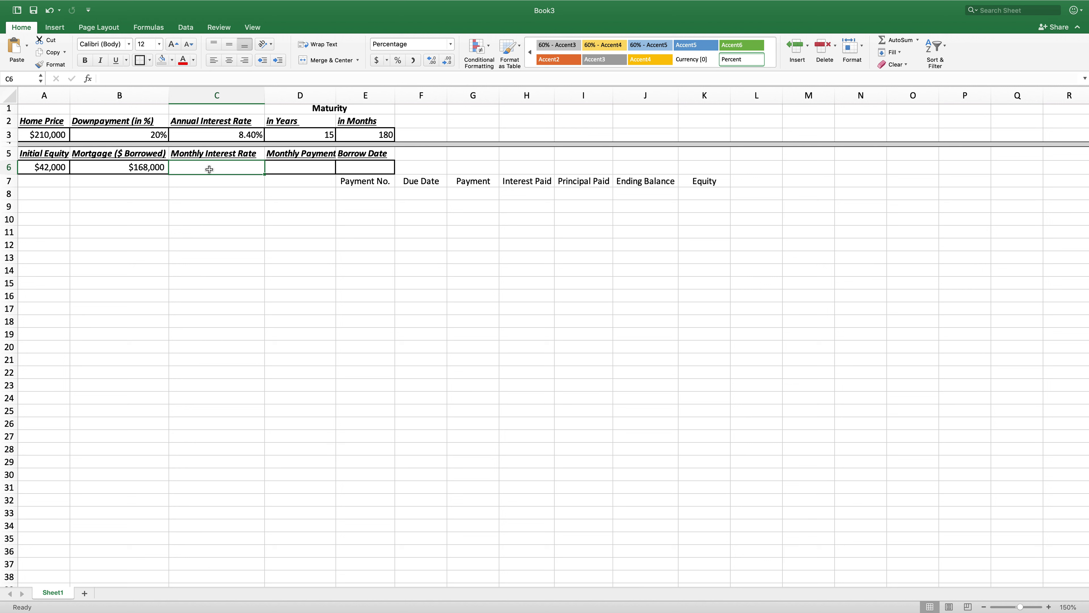
type("=")
left_click(196, 131)
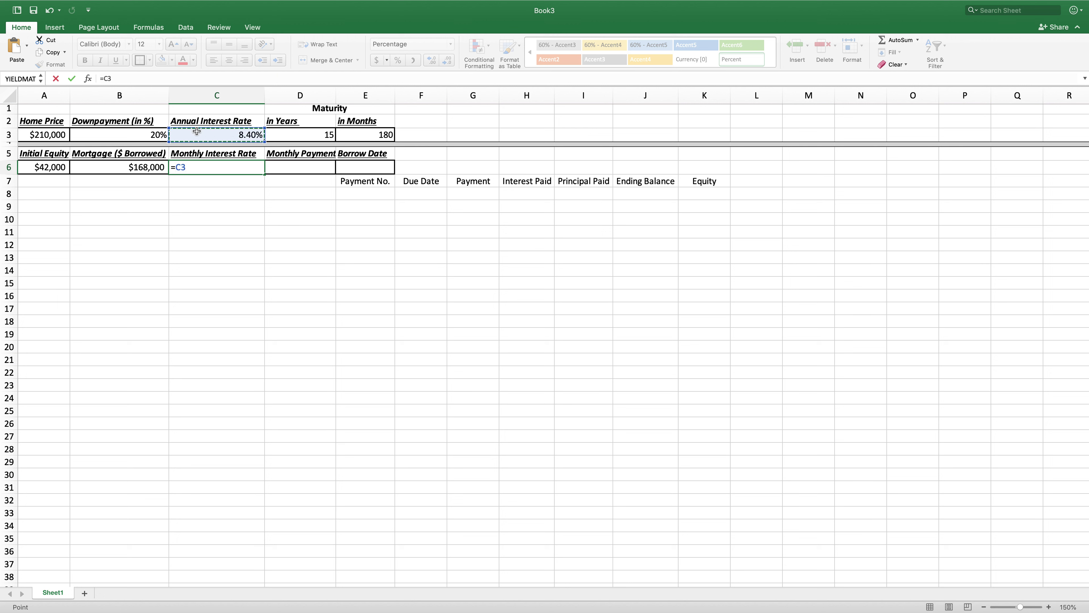
key("BackSpace")
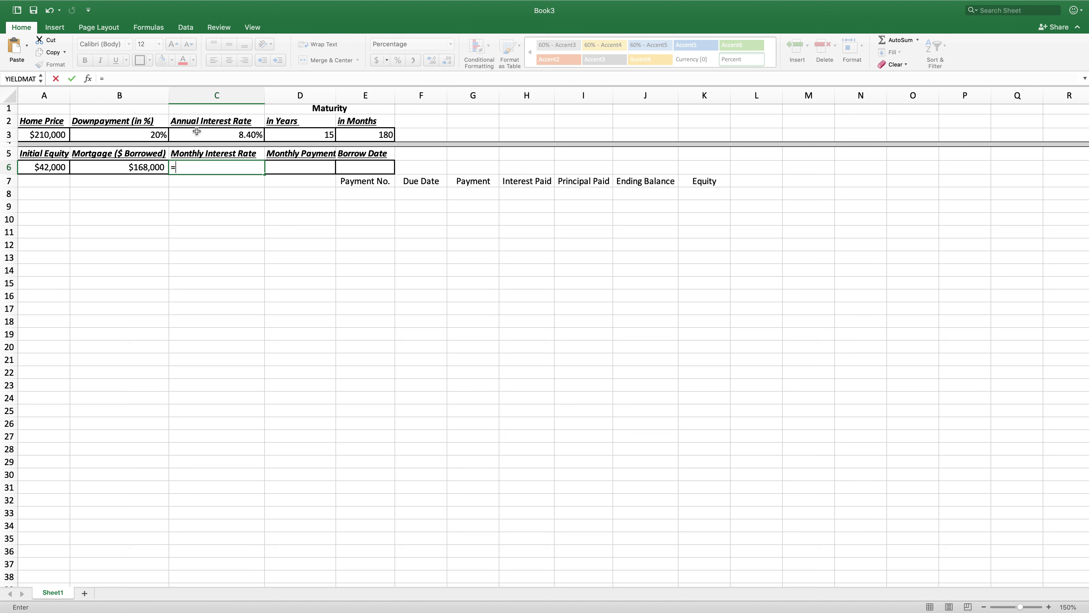
left_click(197, 131)
type("/12")
key("Return")
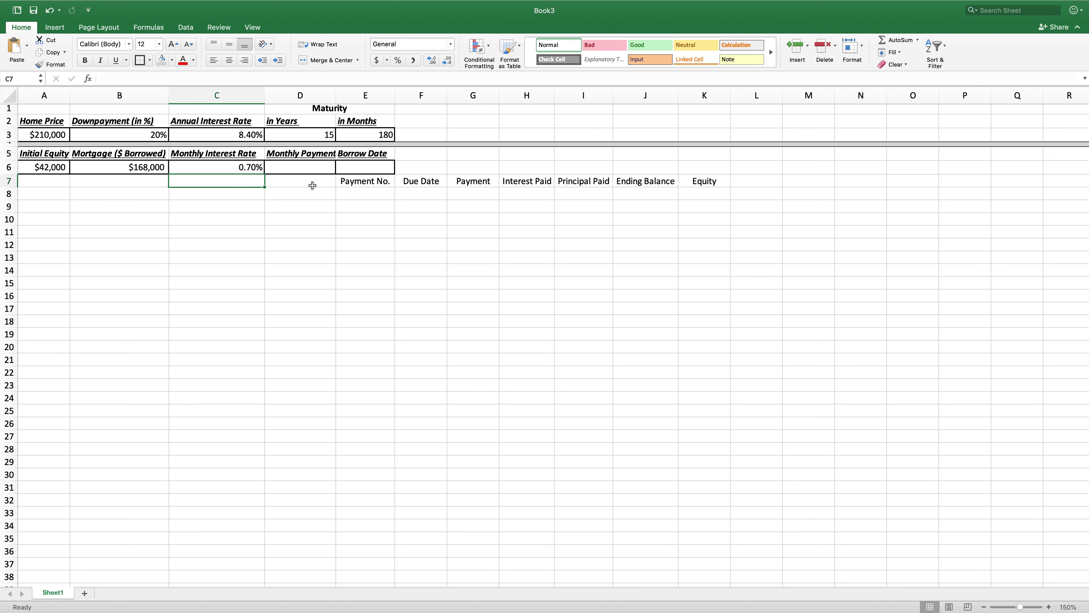
Step: Vary the number of decimals displayed for the monthly interest rate in C6, and return it to two decimals
left_click(252, 169)
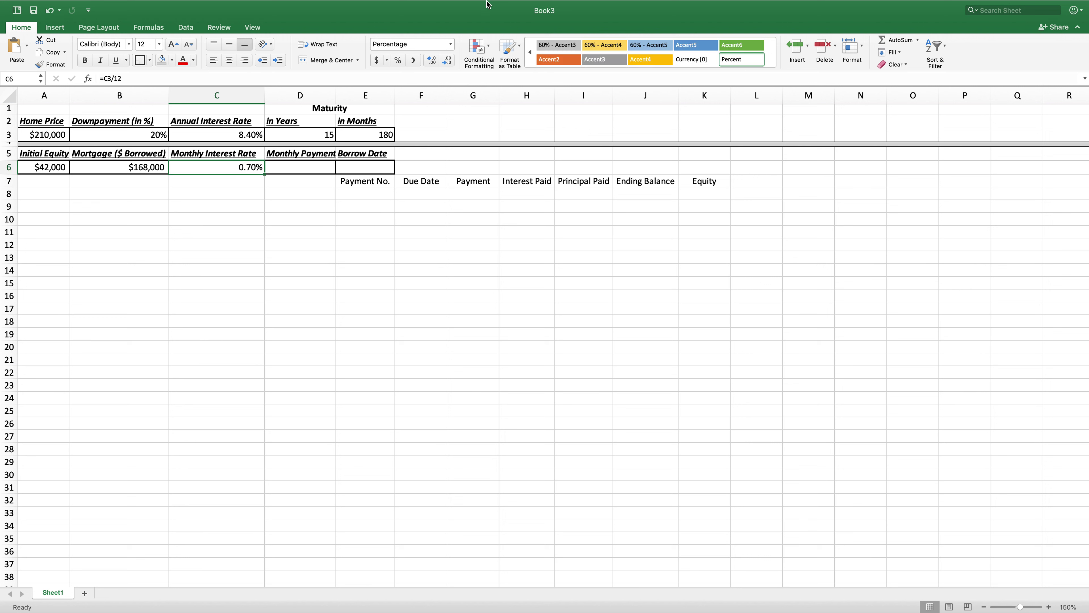
left_click(448, 63)
left_click(433, 60)
left_click(433, 61)
left_click(433, 61)
left_click(433, 61)
left_click(433, 61)
left_click(447, 62)
left_click(446, 62)
left_click(446, 63)
Step: Calculate the monthly payment in cell D6 with the formula =-PMT(C6,E3,B6,0,0)
left_click(316, 168)
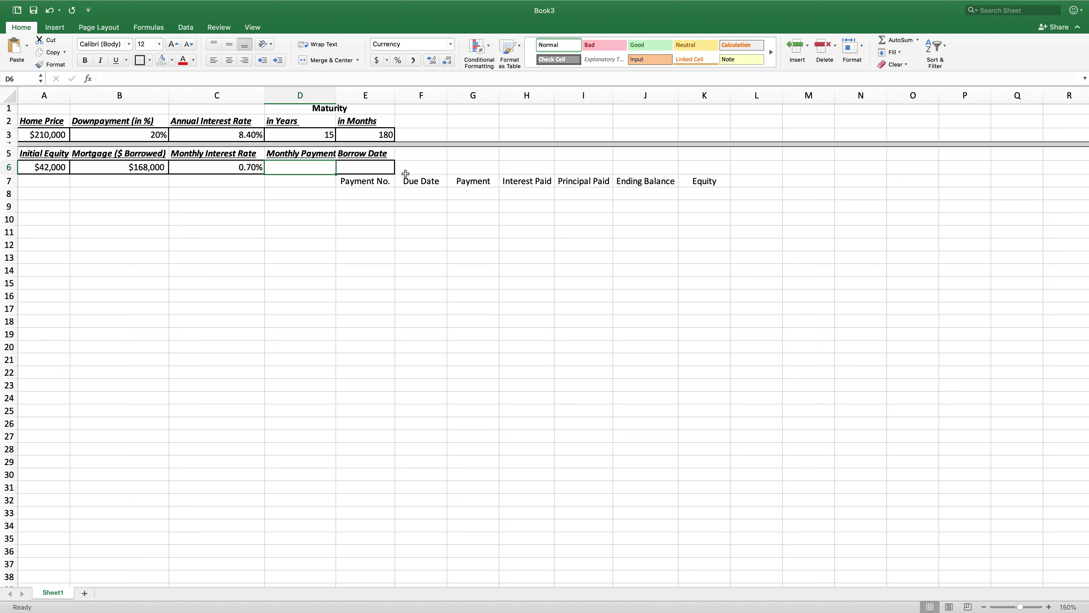
type("=")
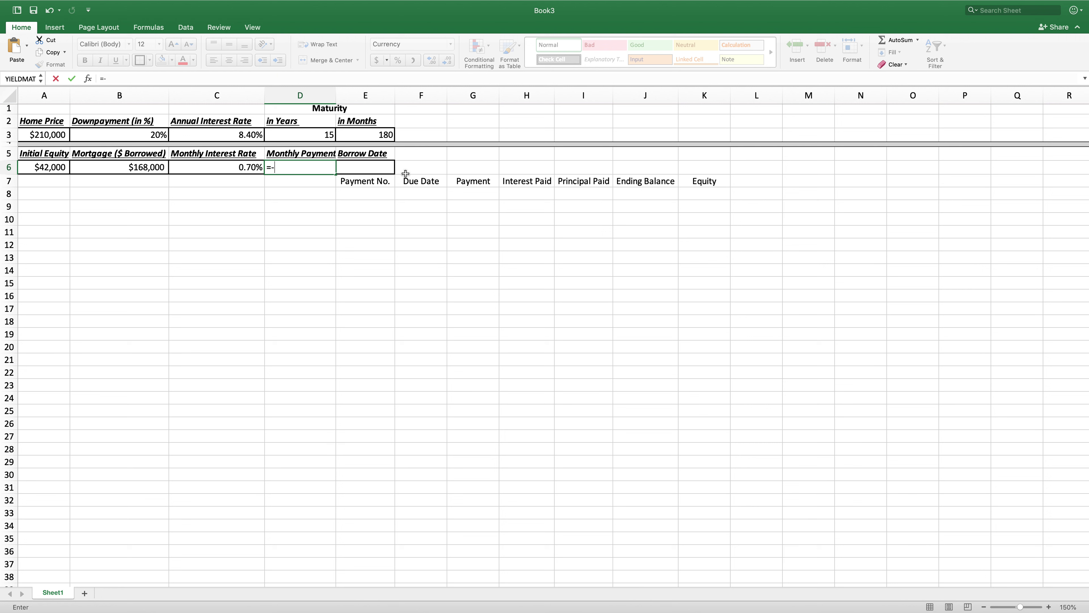
type("-PMT(")
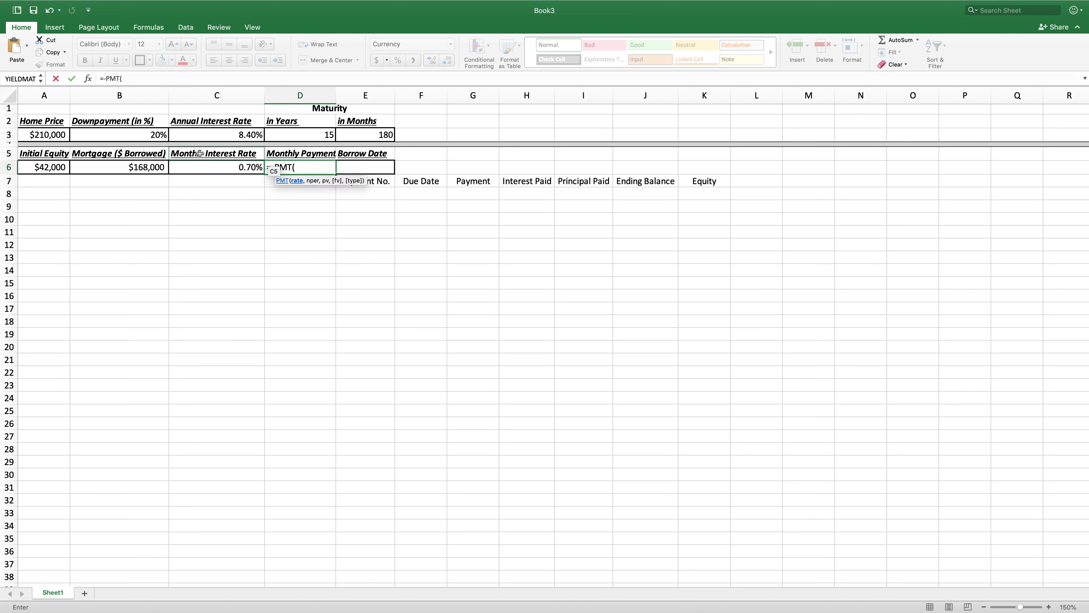
left_click(219, 168)
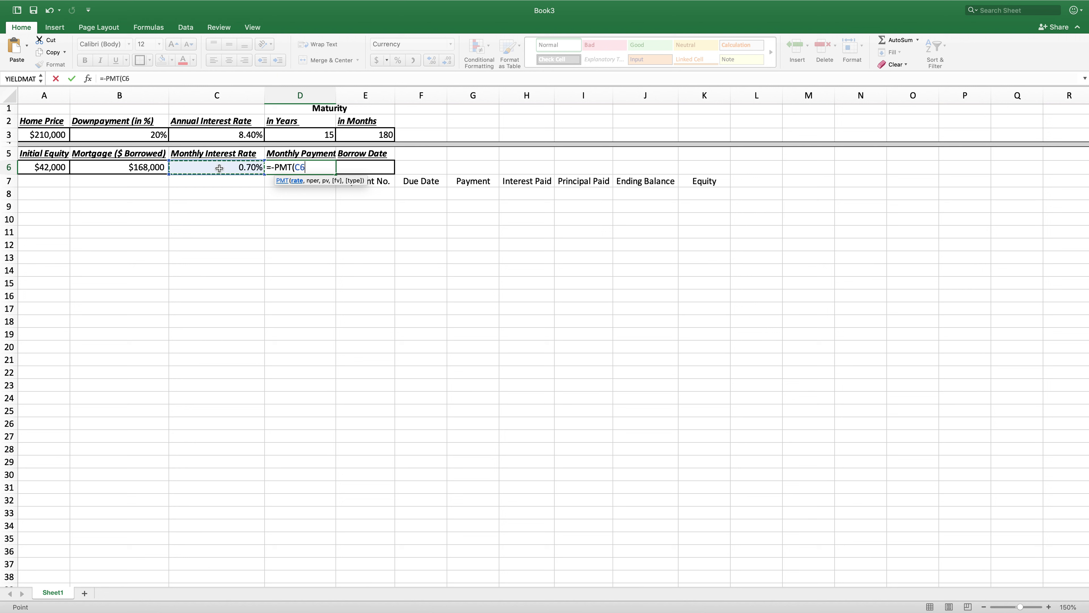
type(",")
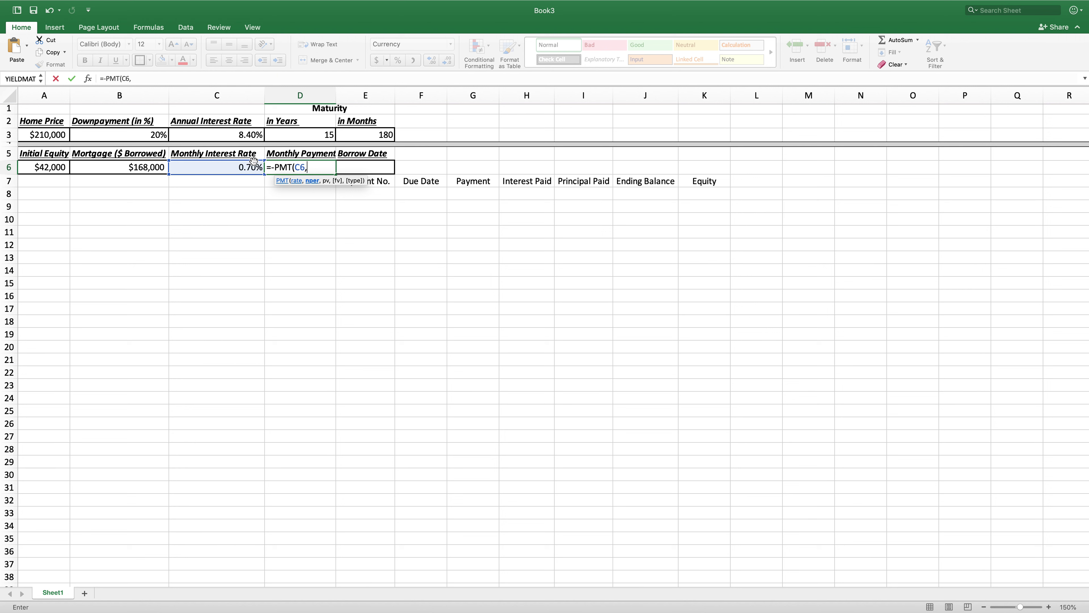
left_click(382, 132)
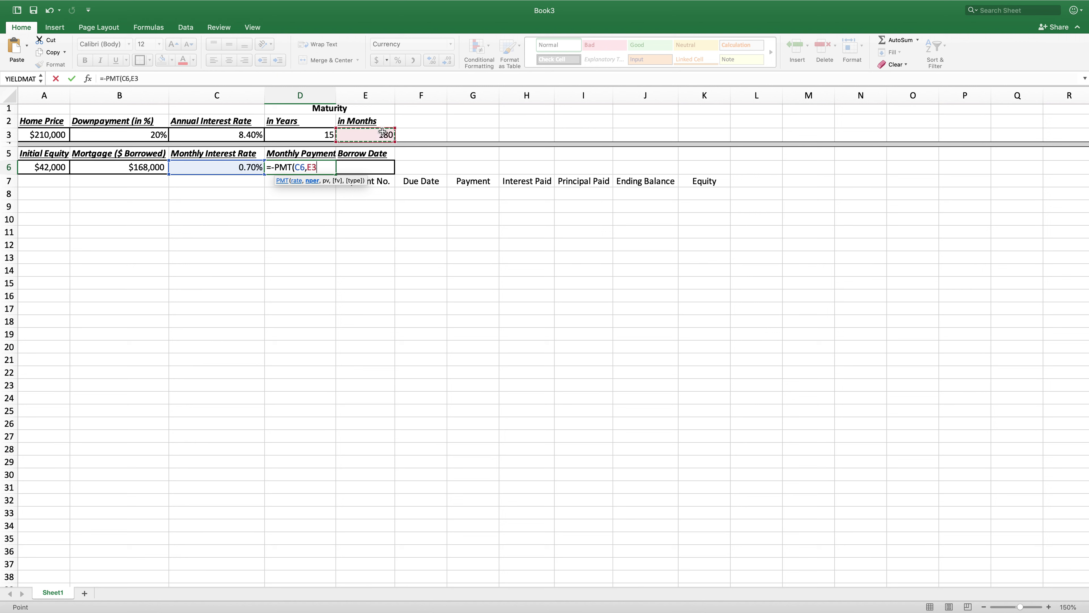
type(",")
left_click(144, 168)
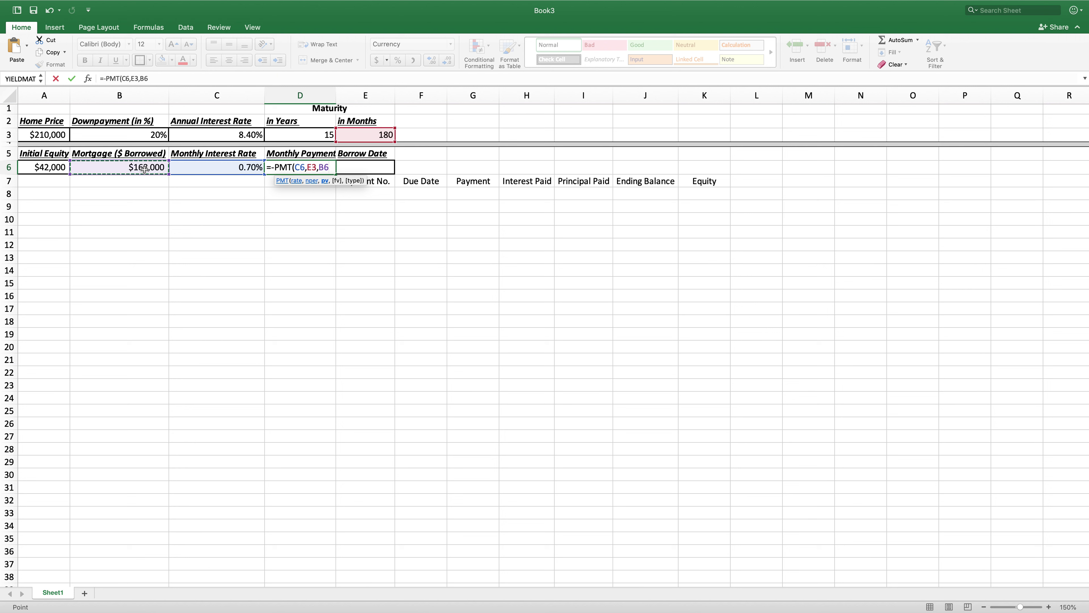
type(",0,0")
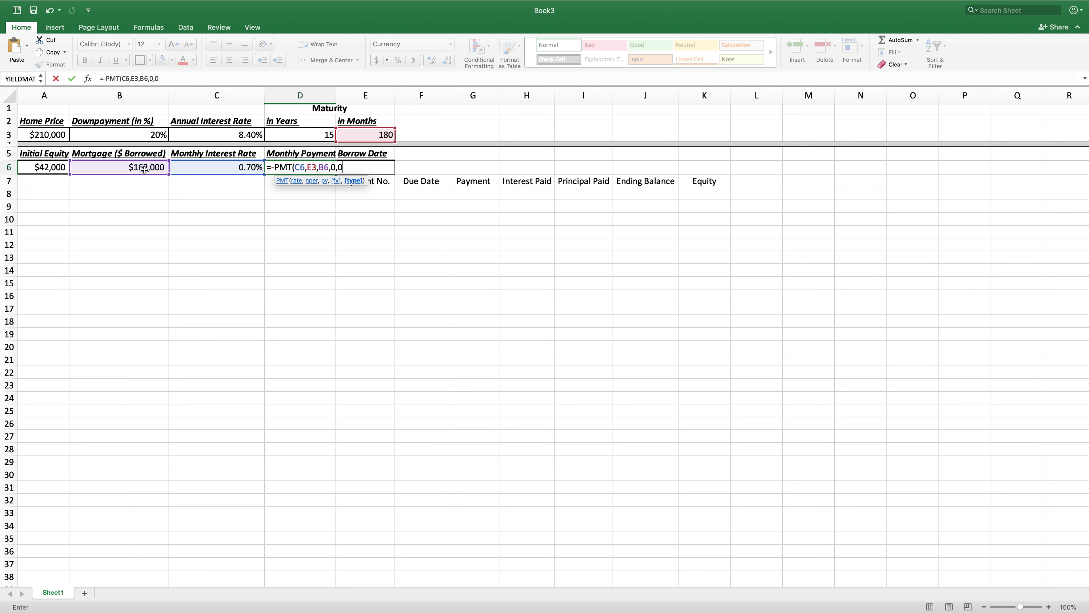
type(")")
key("Return")
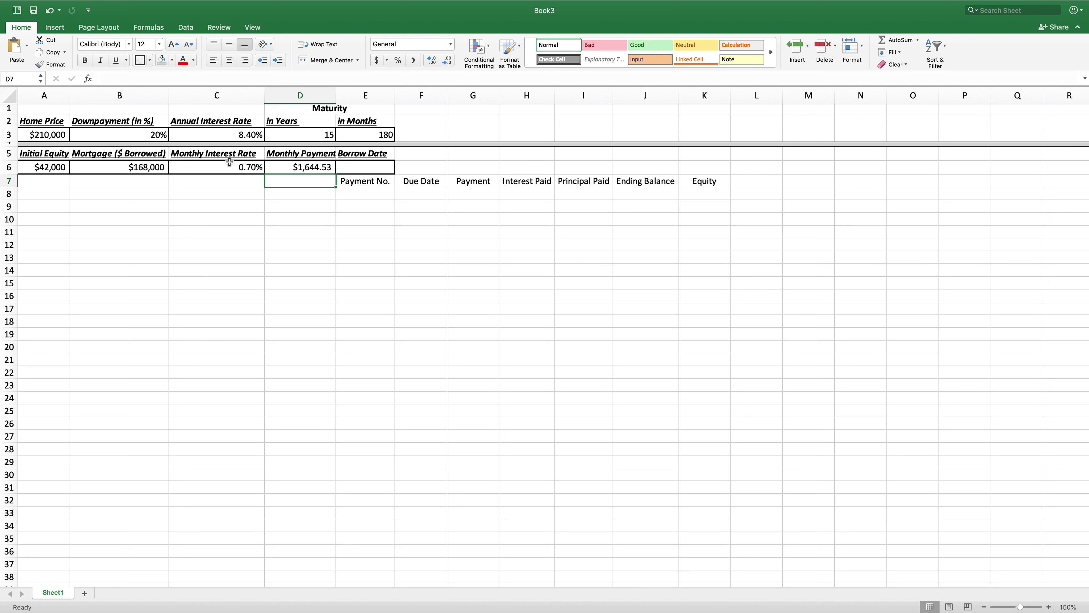
Step: Enter Jun-23 as the borrow date in cell E6
left_click(385, 166)
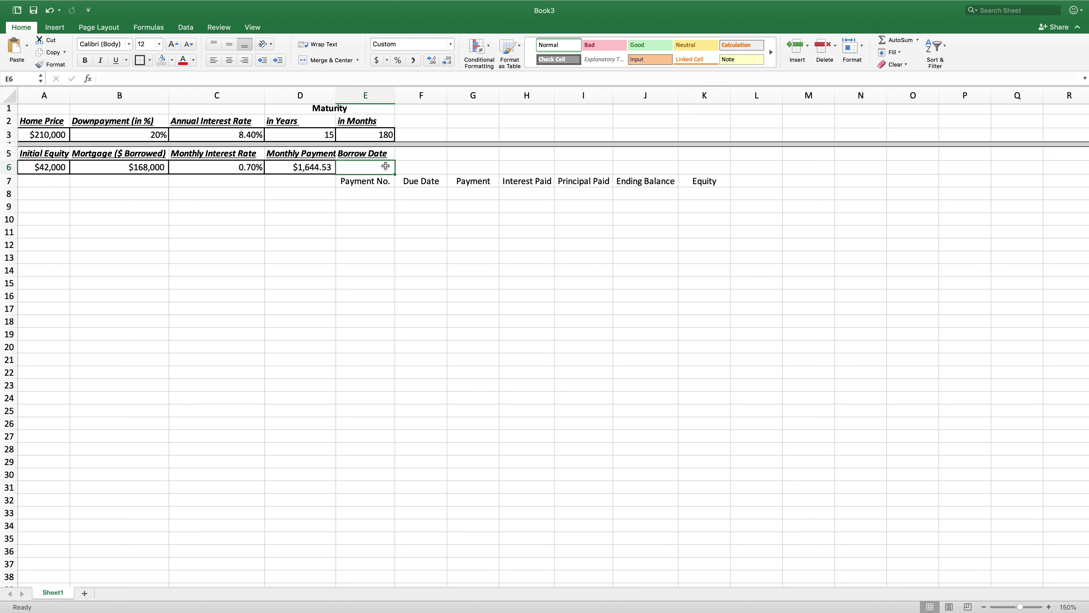
type("=")
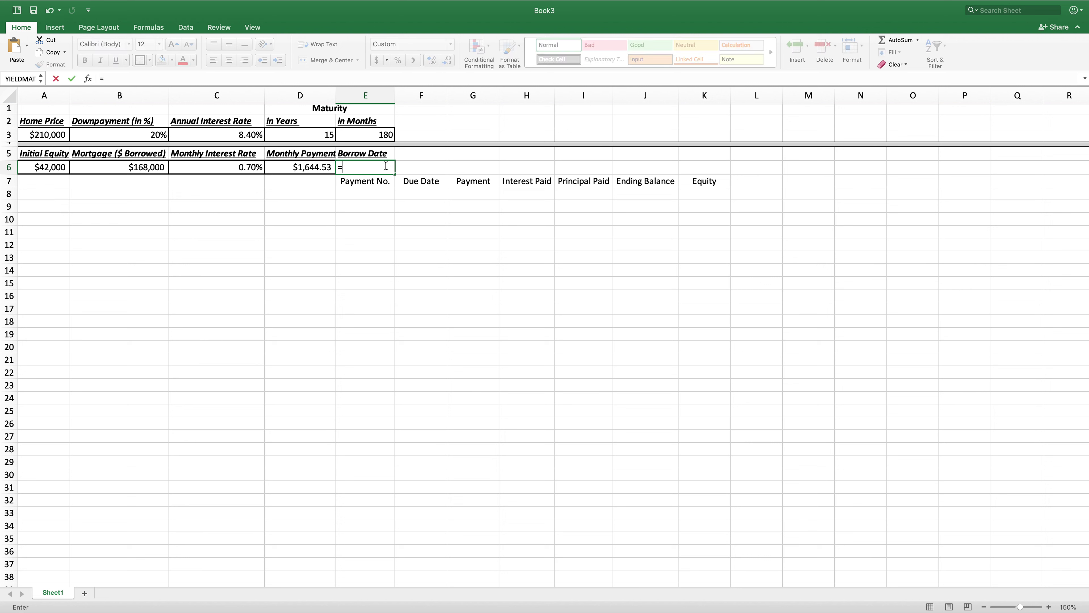
key("BackSpace")
type("Jun")
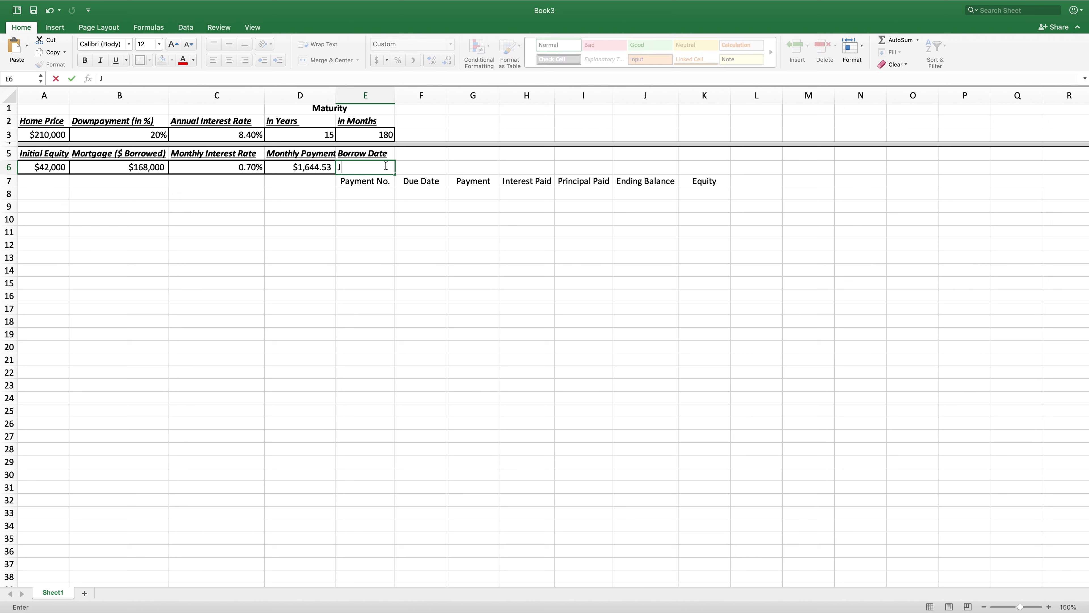
type("-2")
type("3")
key("Return")
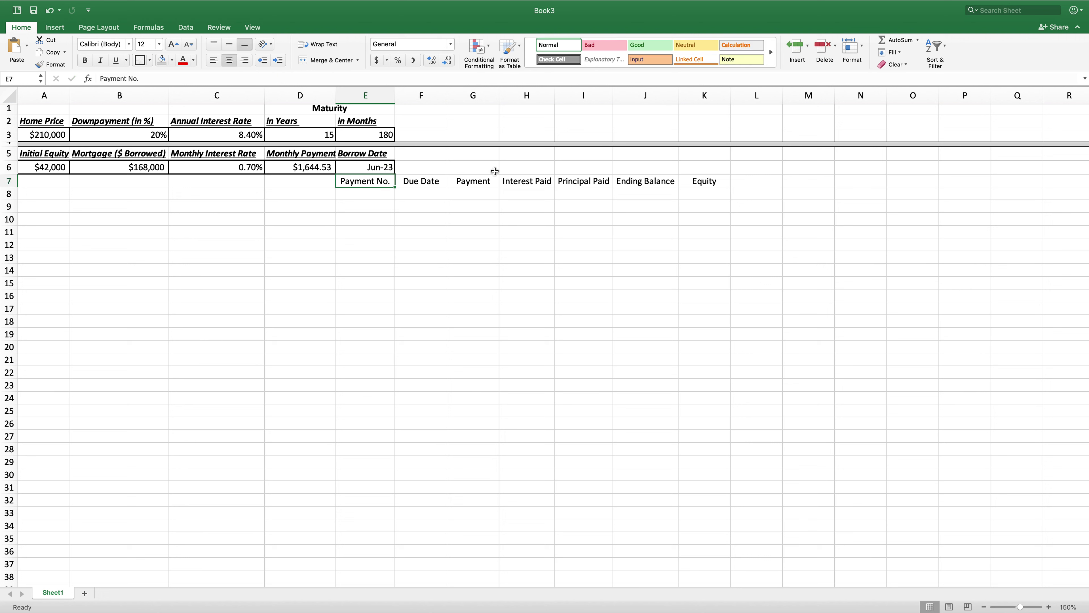
Step: Enter Jul 2023 as the first due date in cell F8
left_click(424, 191)
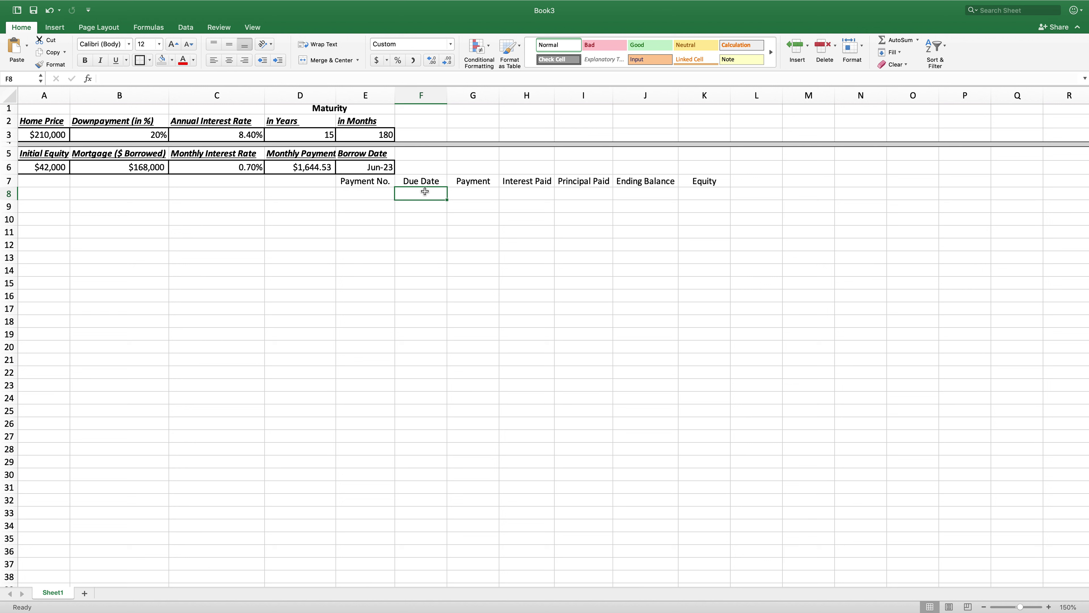
type("J")
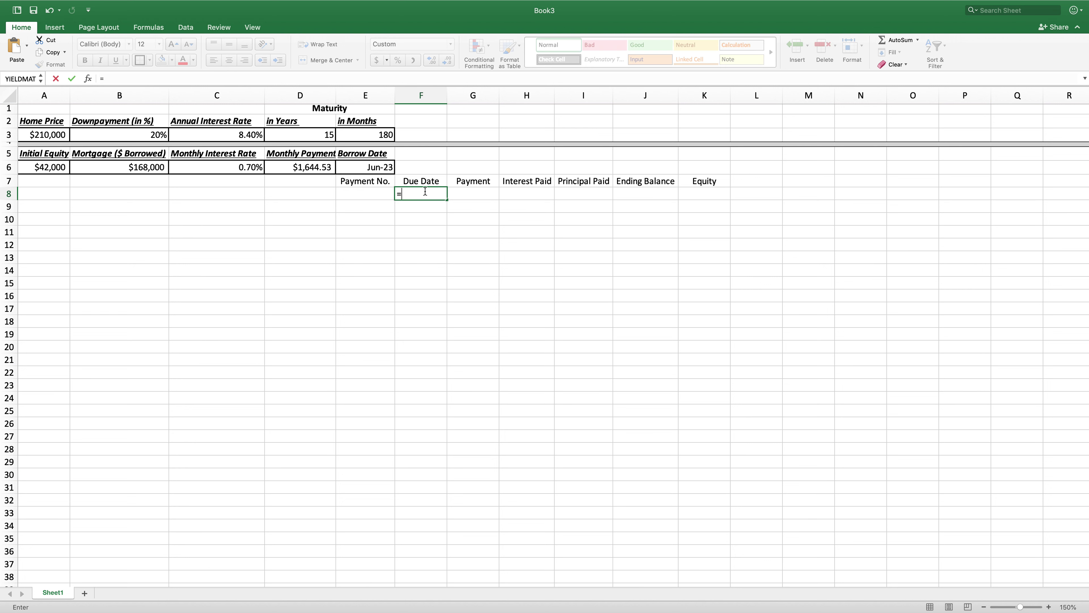
type("u")
key("BackSpace")
type("ul 2023")
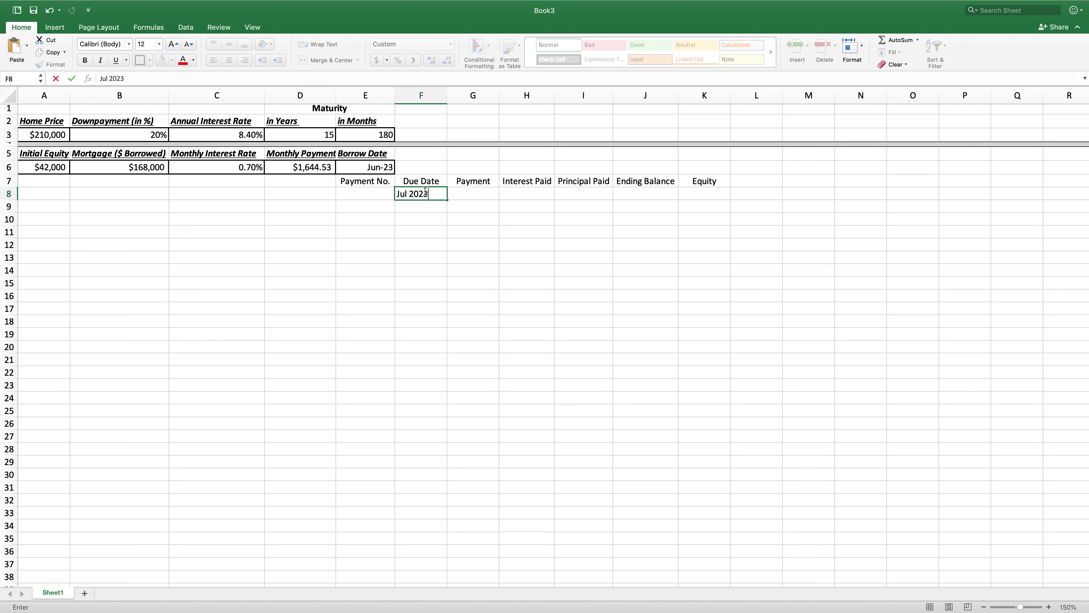
key("Return")
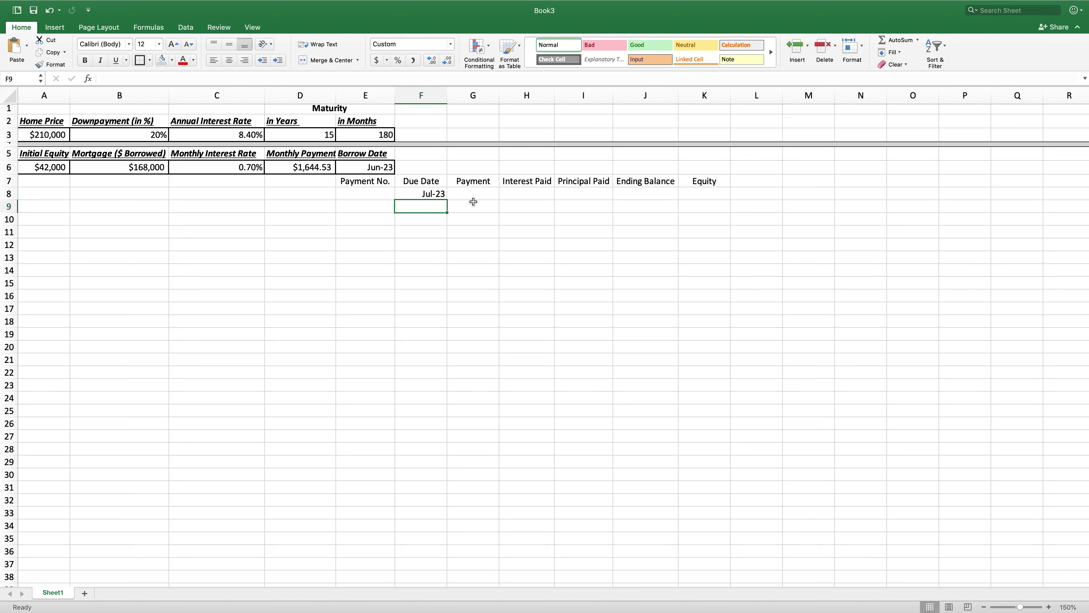
Step: Undo the first due date entry in cell F8
left_click(377, 194)
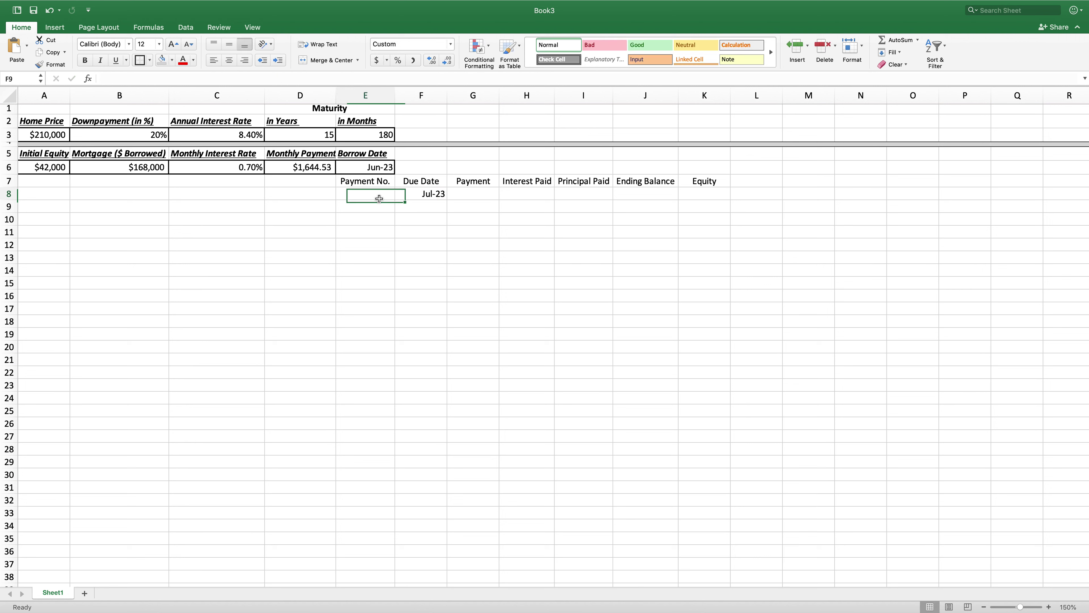
left_click(451, 194)
left_click(429, 195)
key("super+z")
left_click(362, 203)
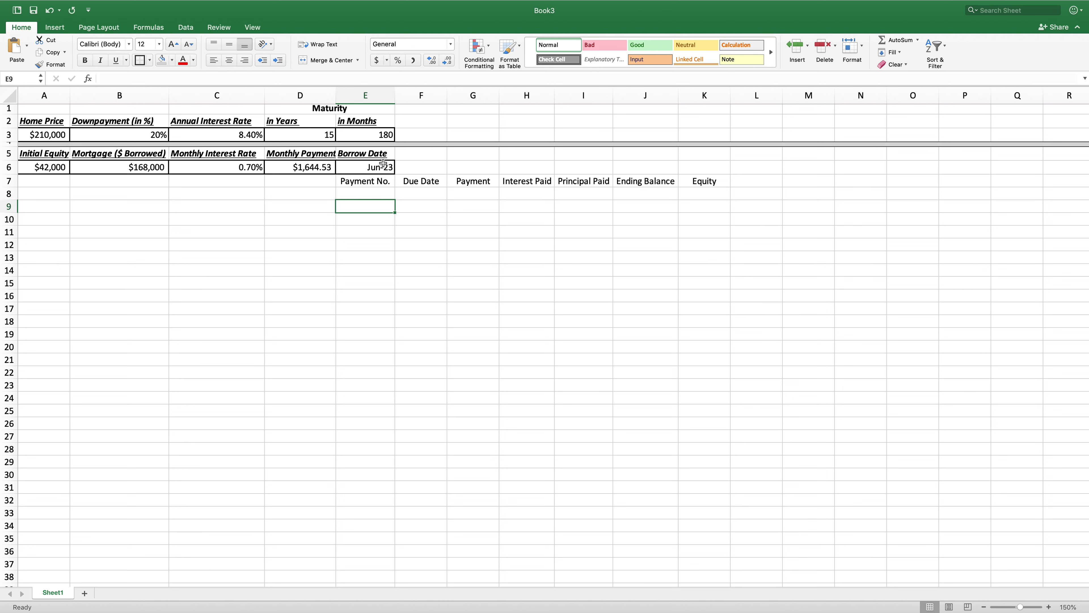
Step: Enter the payment numbers 1 and 2 in cells E8 and E9
left_click(380, 193)
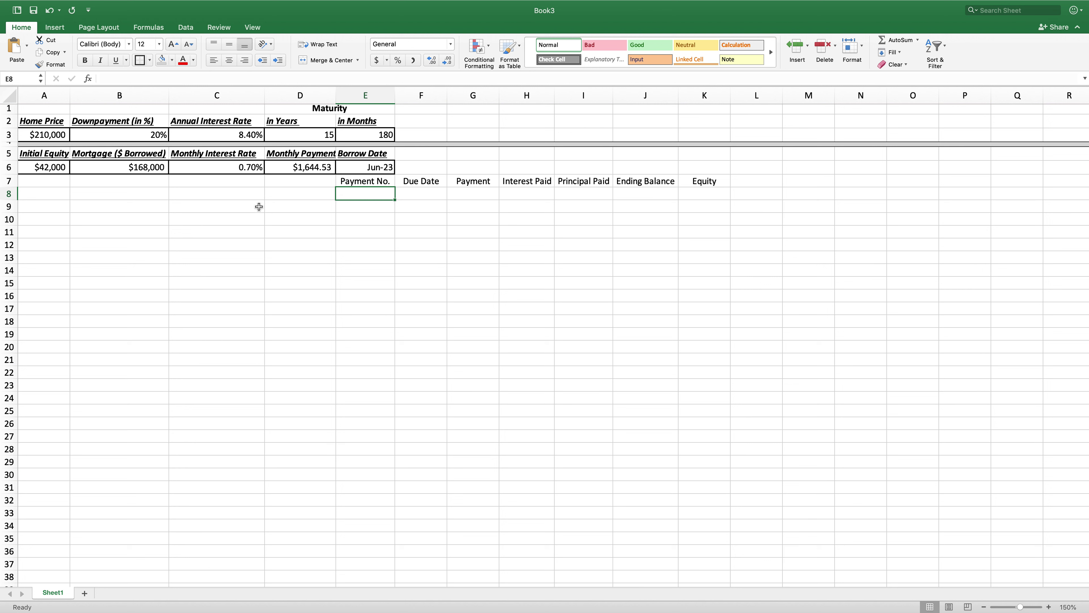
type("=")
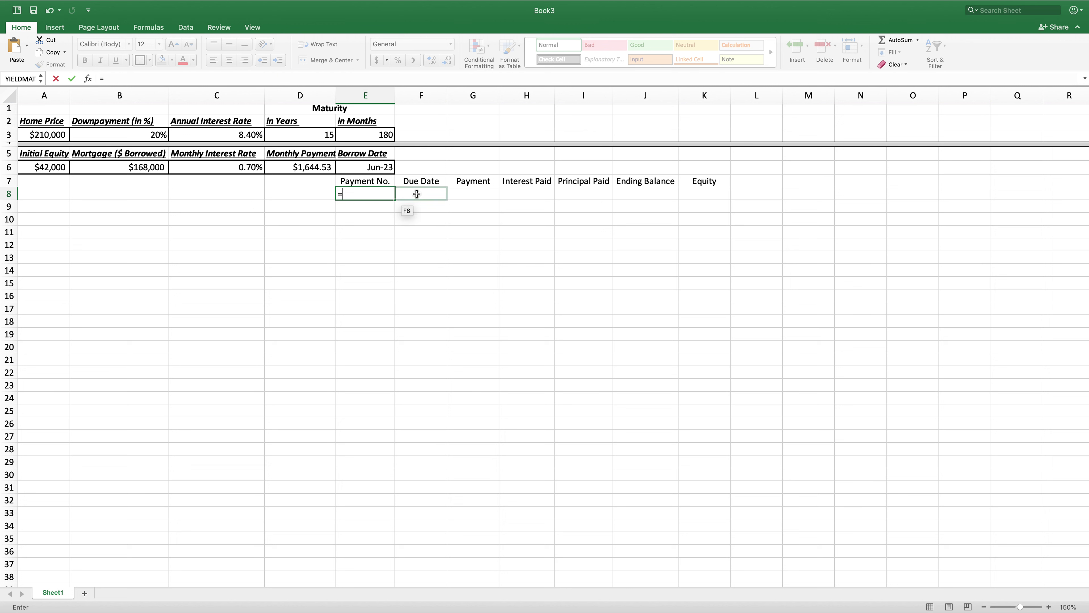
key("BackSpace")
type("1")
key("Return")
type("2")
key("Return")
Step: Extend the payment number series from E8:E9 down to 180 in cell E187
left_click_drag(376, 194, 376, 206)
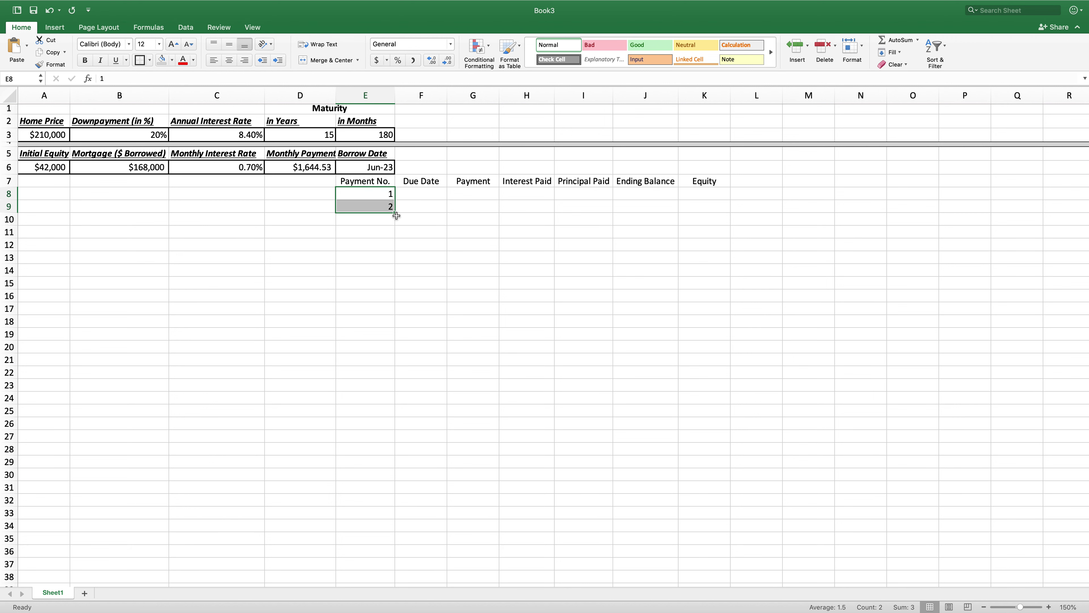
scroll(395, 215, "down", 1)
left_click_drag(395, 200, 372, 560)
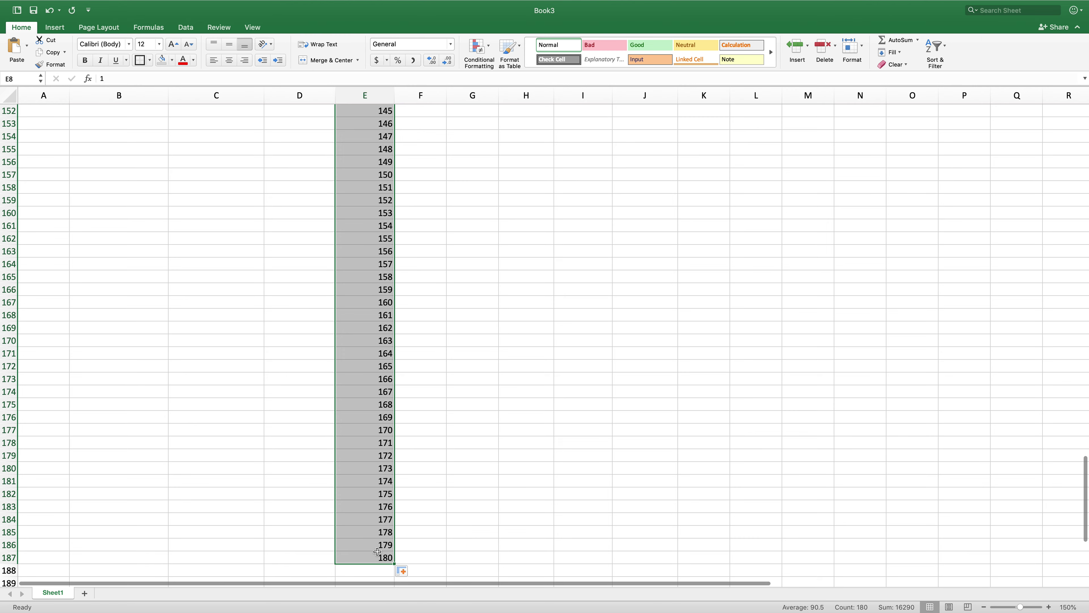
scroll(462, 561, "up", 20)
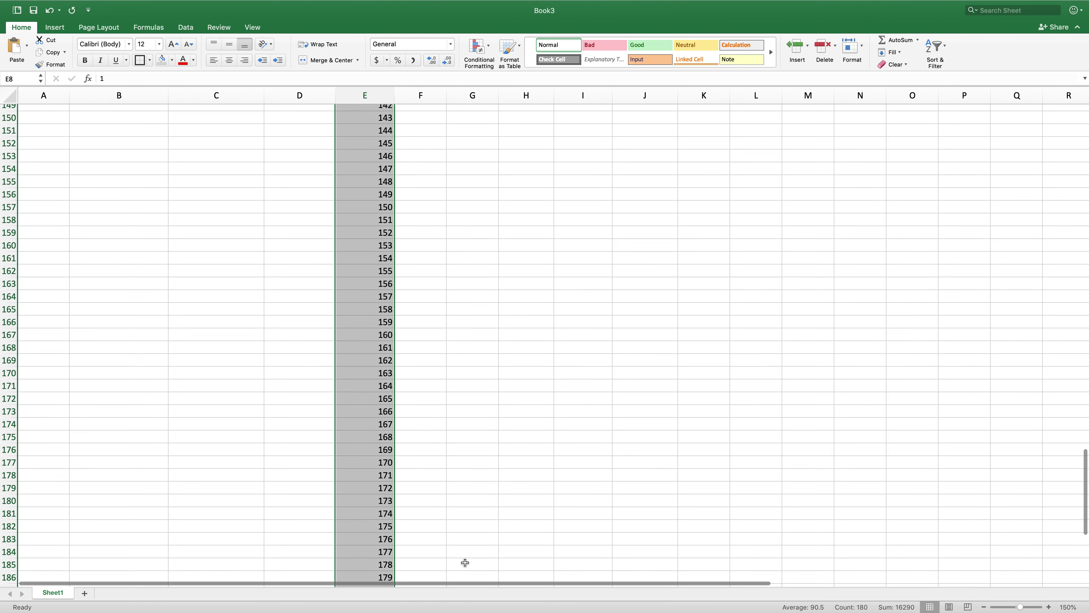
scroll(399, 479, "down", 2)
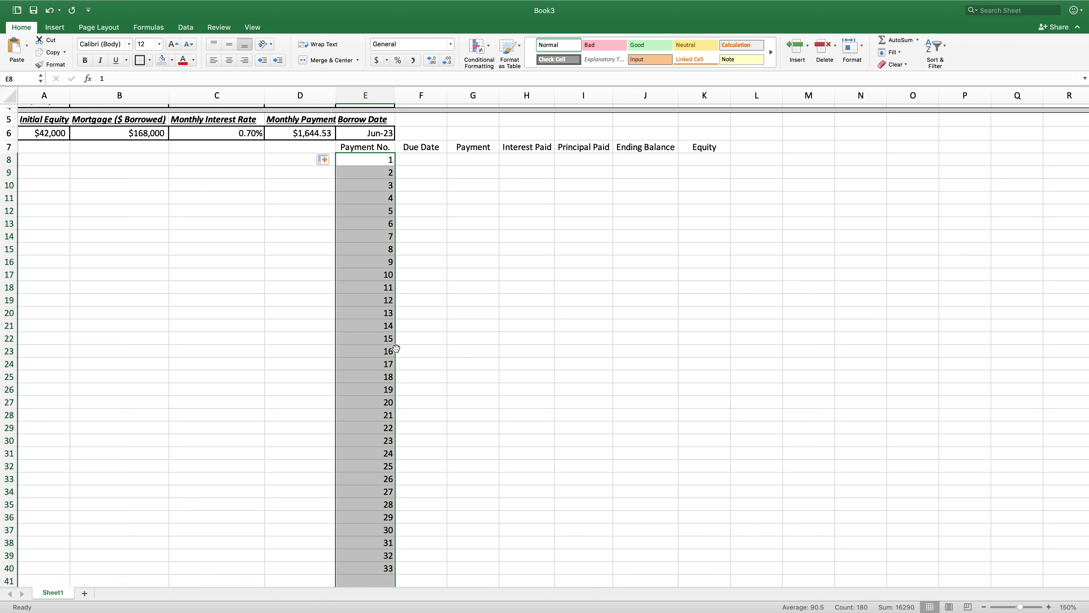
Step: Enter Jul-23 as the first due date in cell F8
left_click(425, 172)
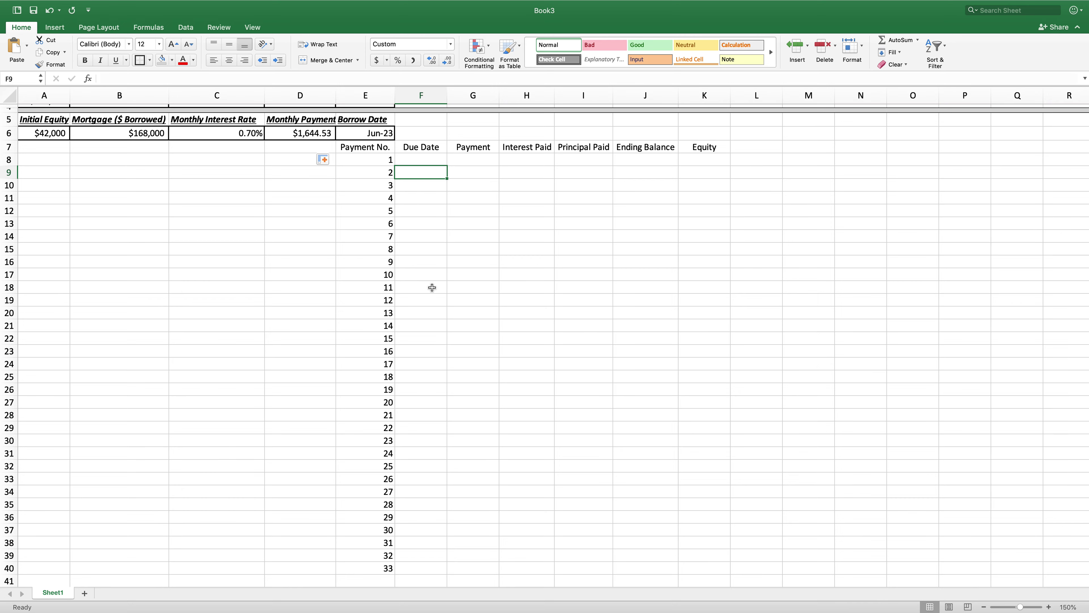
scroll(429, 287, "up", 3)
left_click(427, 196)
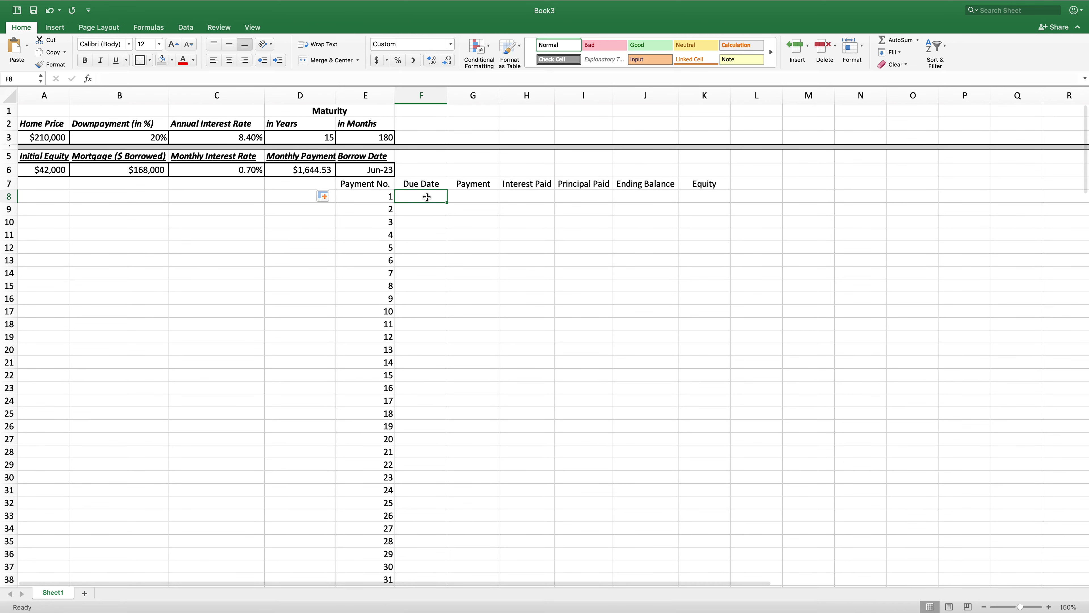
type("Jul23")
key("Return")
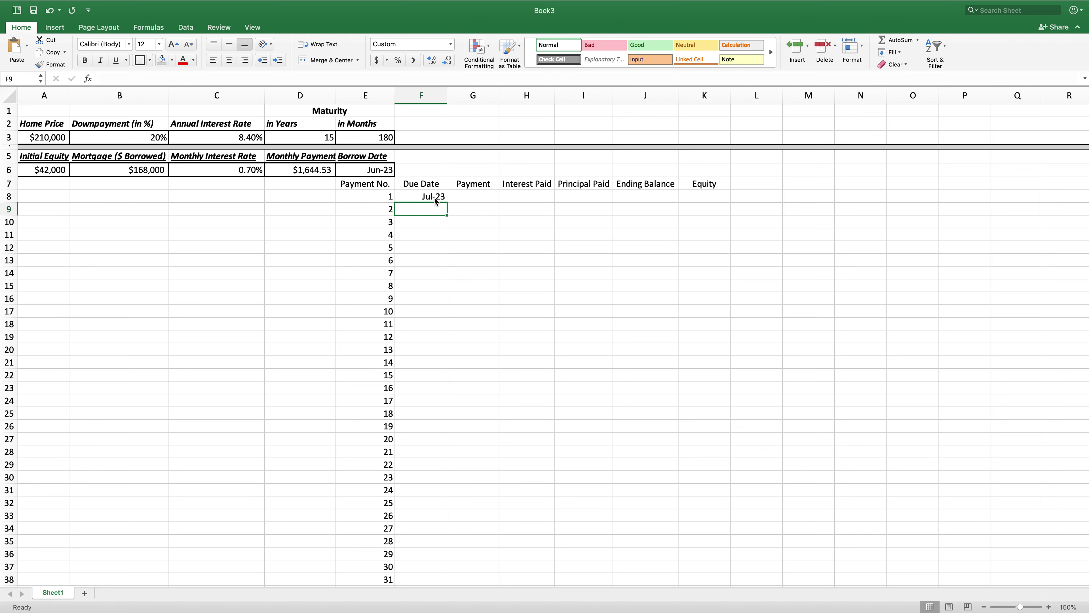
Step: Fill the Due Date column with consecutive months from cell F8 down to the last payment row
scroll(435, 201, "right", 1)
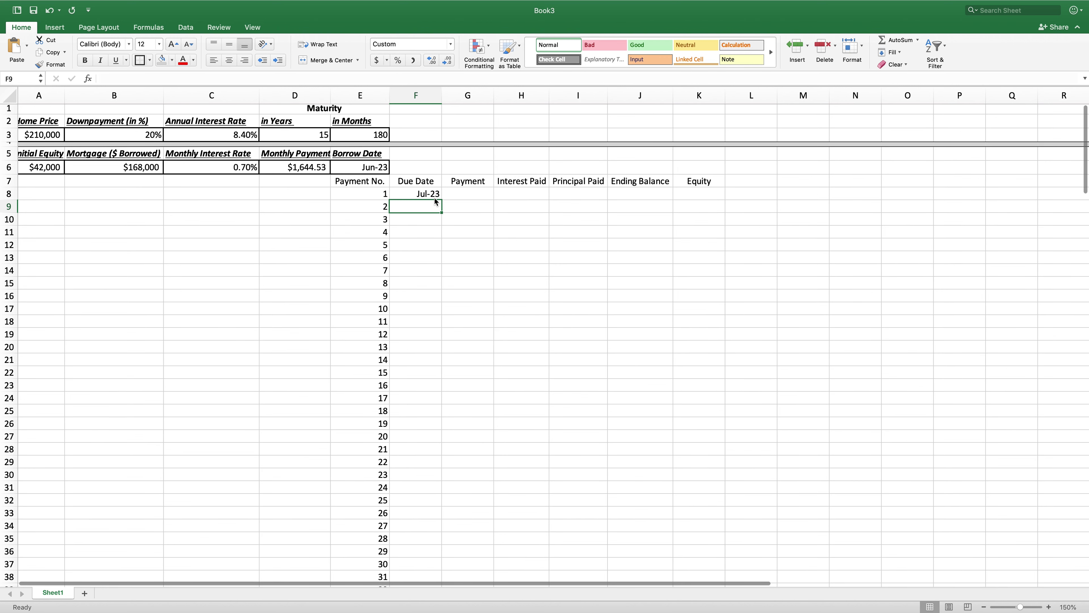
left_click(436, 197)
scroll(442, 199, "left", 1)
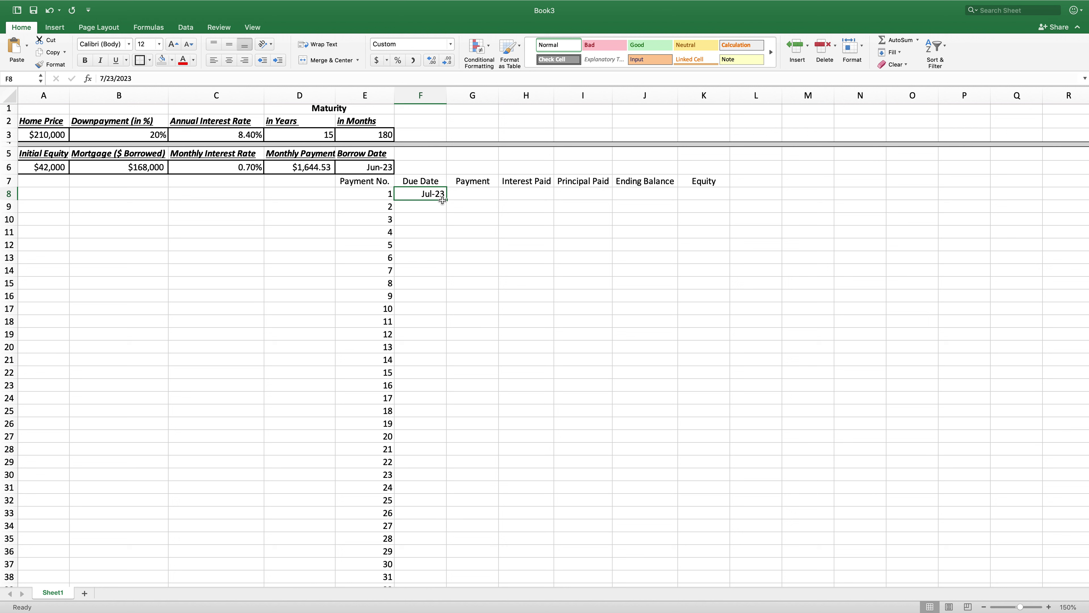
double_click(446, 200)
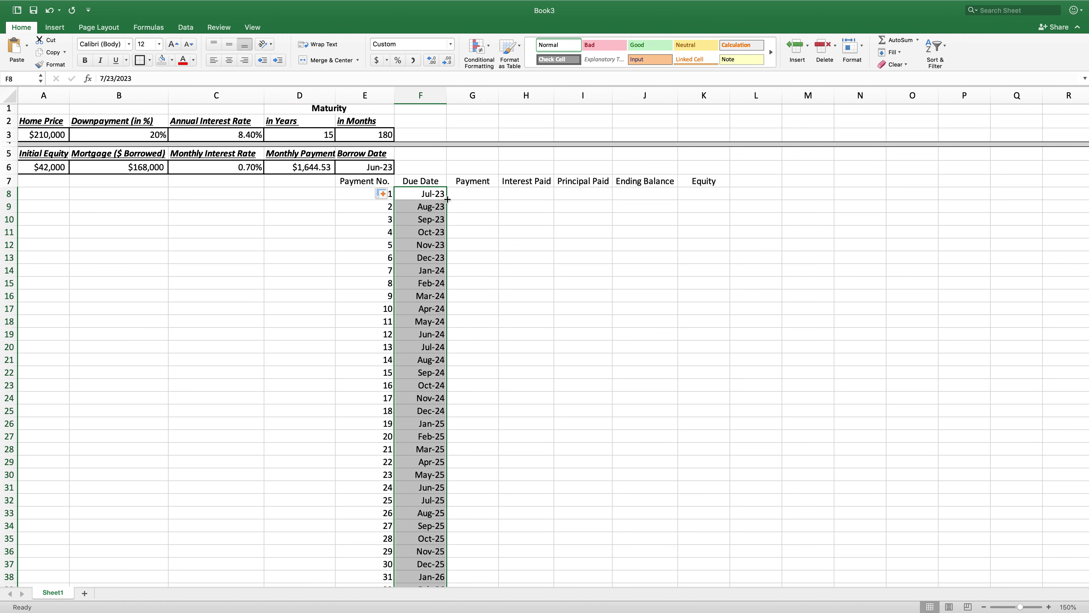
key("super+z")
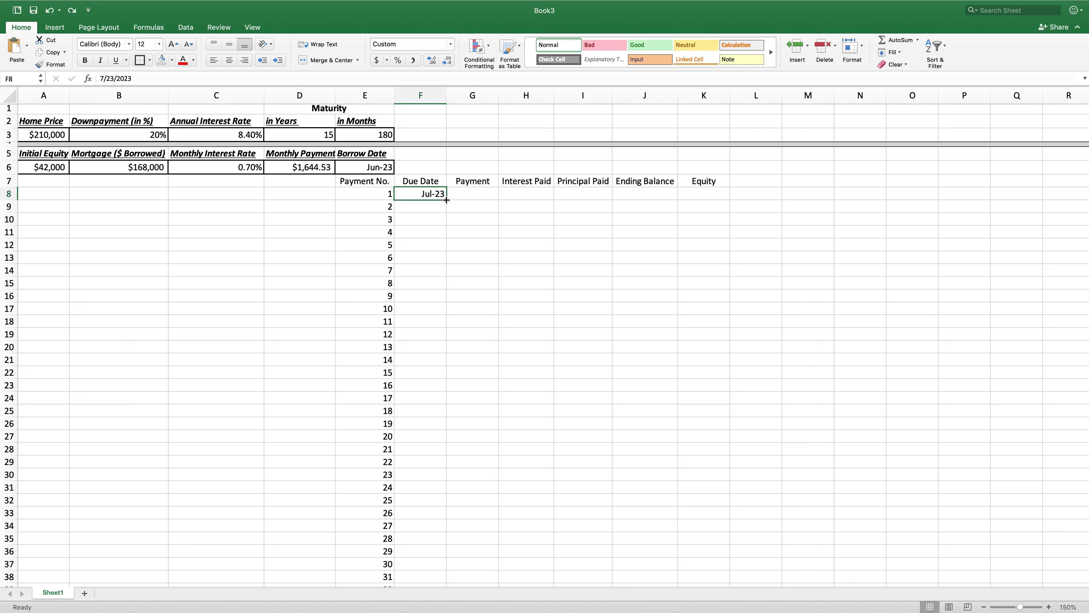
double_click(446, 199)
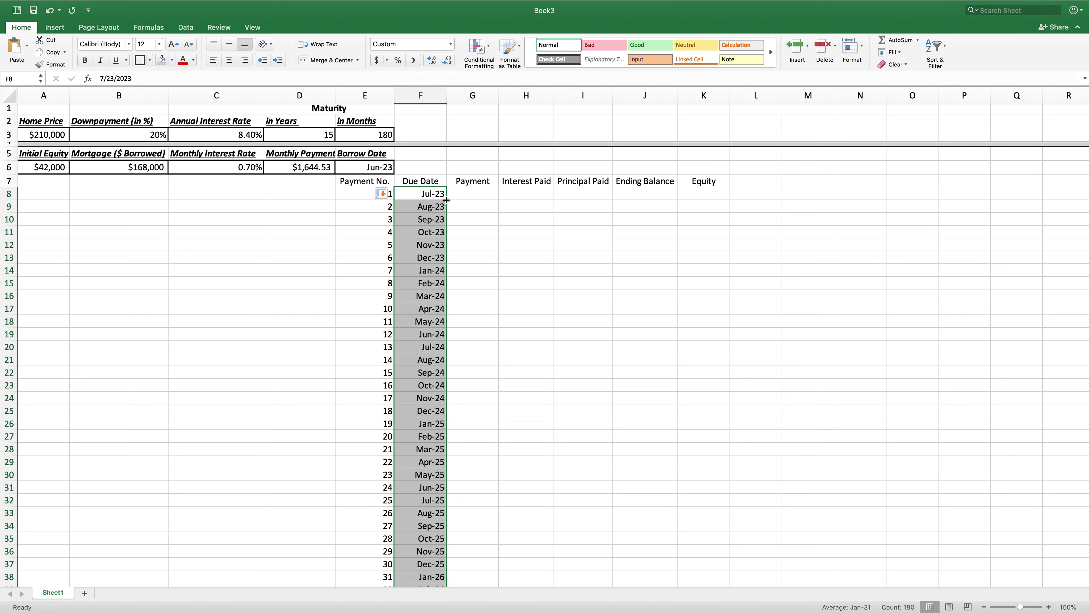
Step: Check the filled due dates against the payment numbers down to the last payment in row 187
scroll(395, 394, "down", 15)
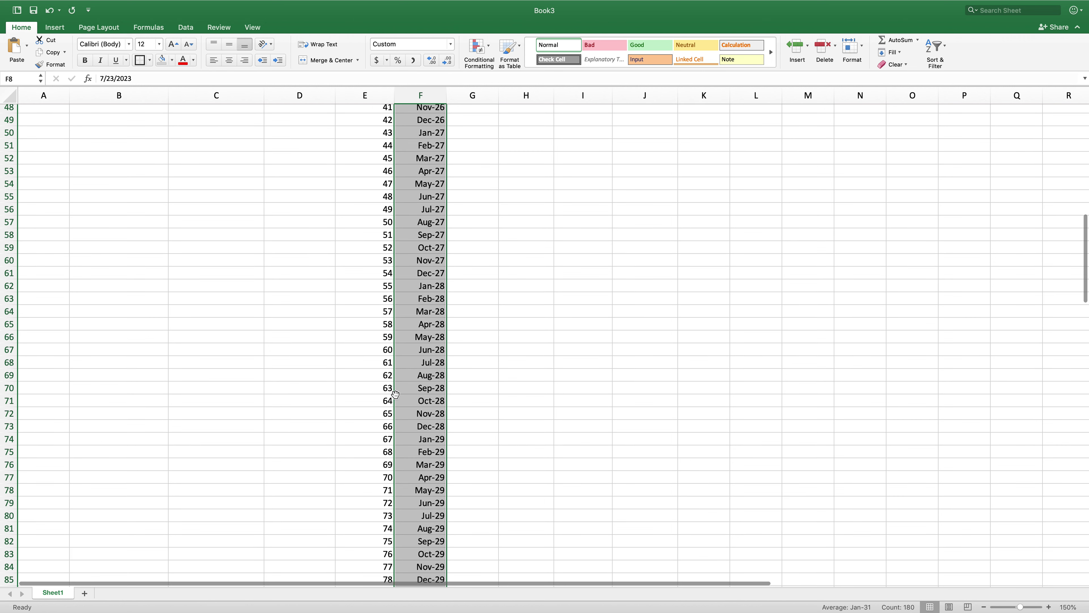
scroll(395, 394, "down", 20)
scroll(401, 508, "down", 20)
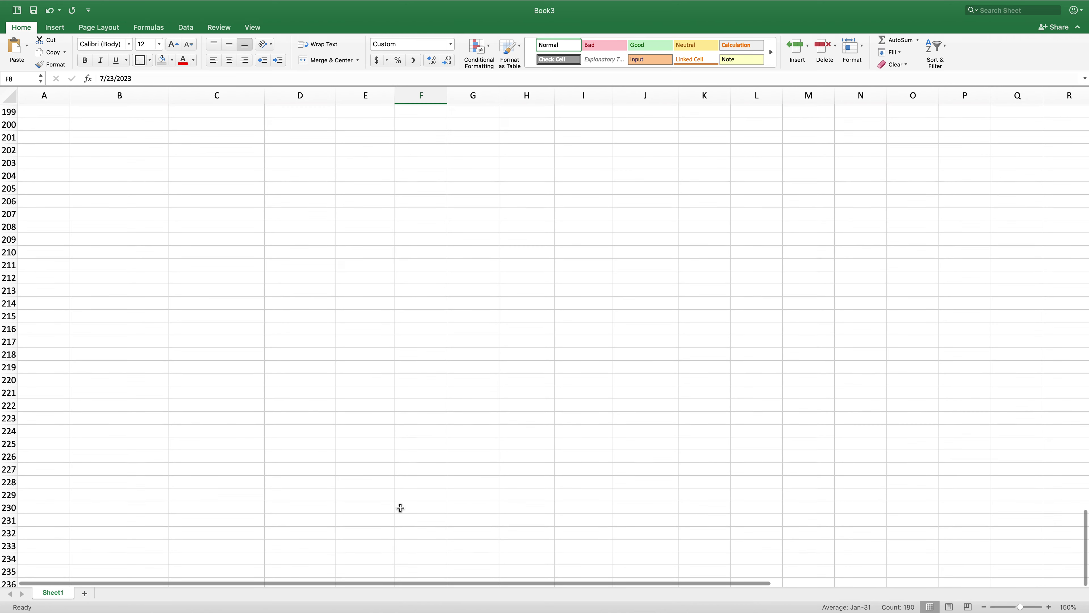
scroll(400, 508, "up", 8)
scroll(408, 234, "right", 1)
scroll(408, 234, "up", 20)
scroll(409, 235, "left", 1)
scroll(408, 235, "down", 20)
scroll(408, 235, "down", 14)
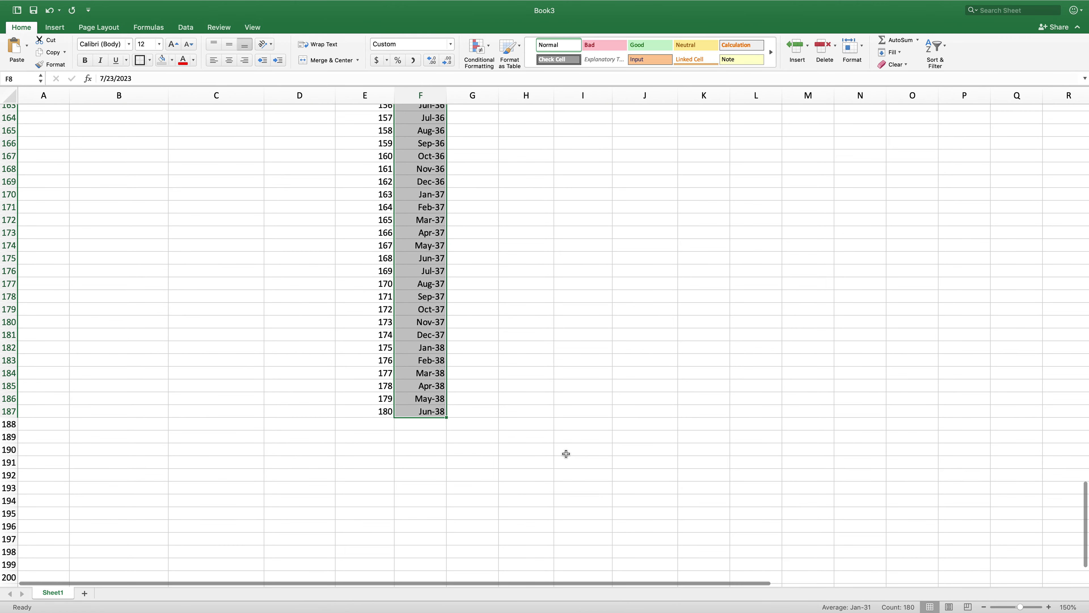
double_click(446, 417)
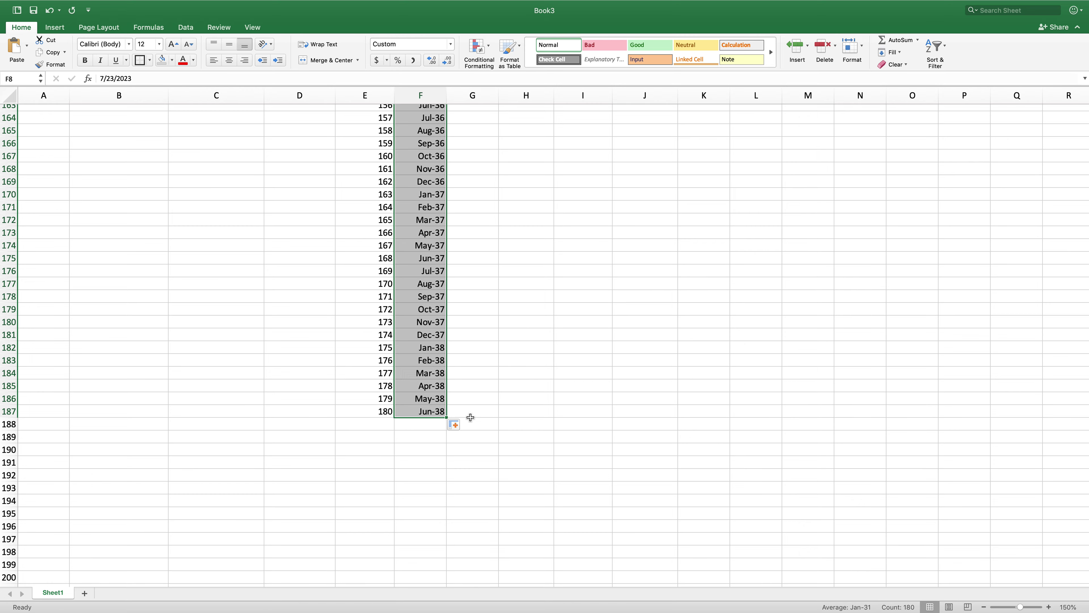
scroll(471, 412, "up", 20)
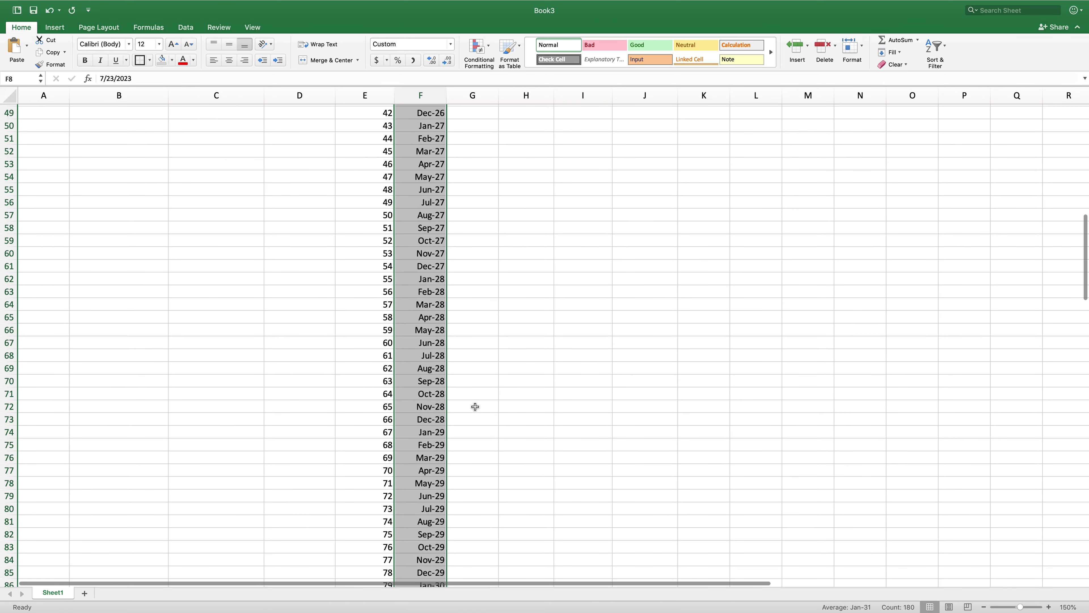
scroll(475, 407, "up", 13)
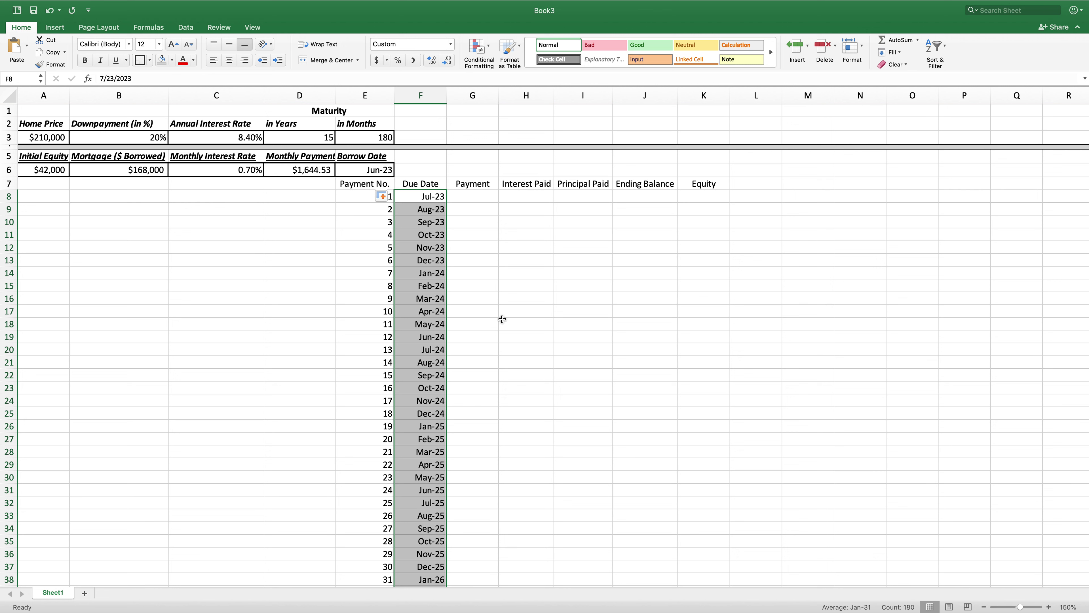
Step: Link the first payment in cell G8 to the monthly payment with the formula =D6
left_click(475, 200)
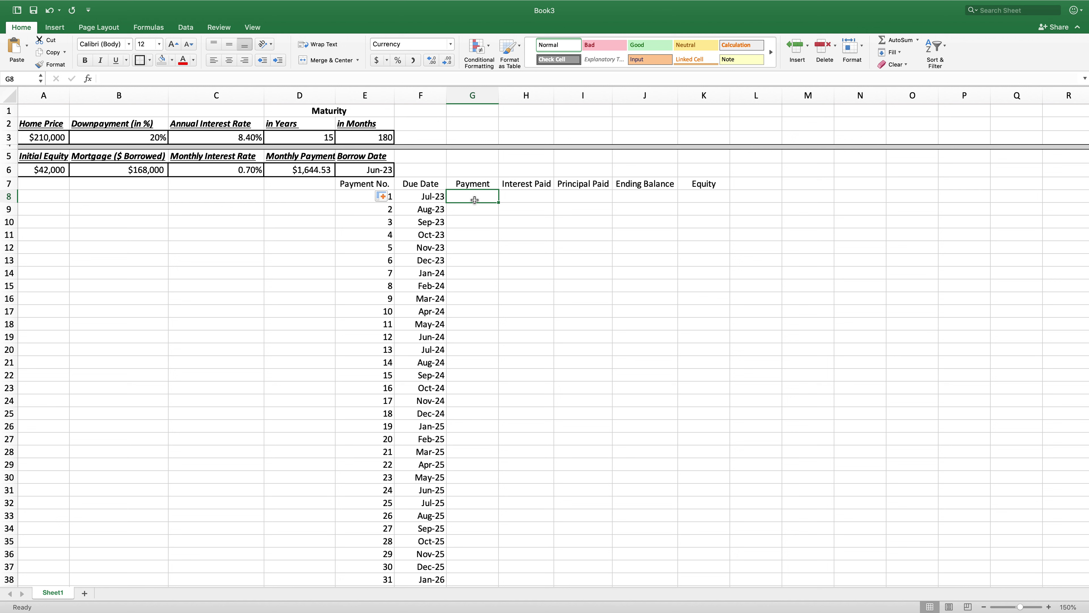
type("=")
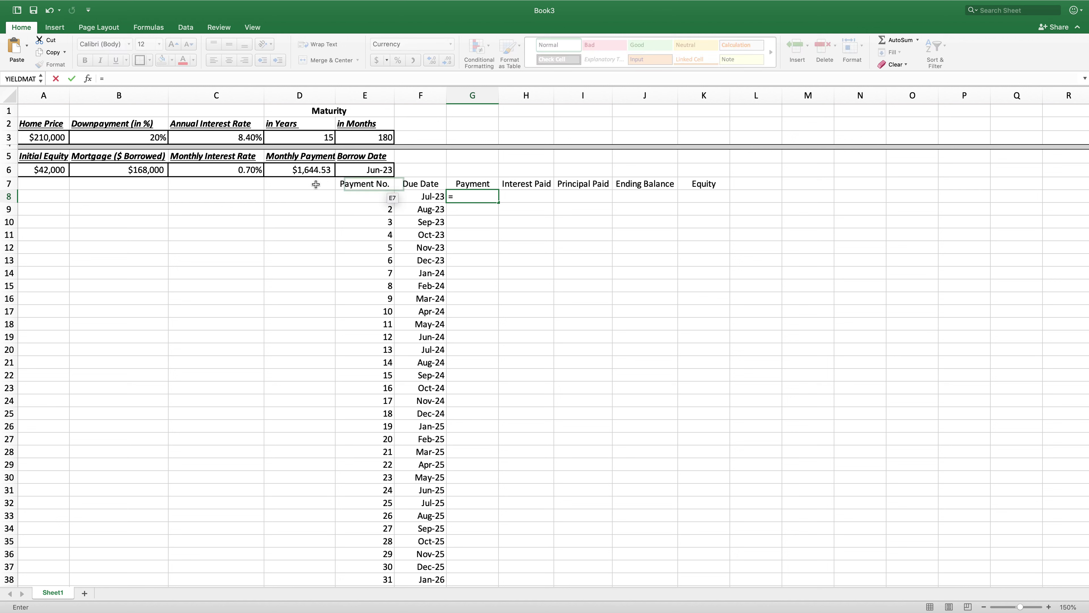
left_click(316, 170)
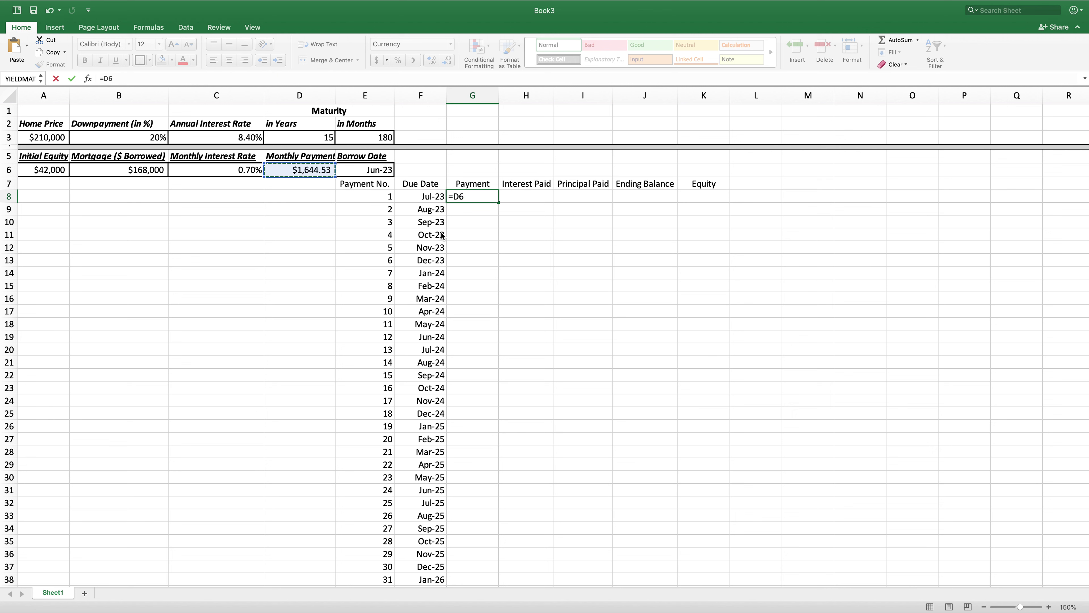
key("Return")
Step: Fill the relative payment formula from G8 down the Payment column and inspect the copied reference in G9
left_click(486, 200)
double_click(498, 202)
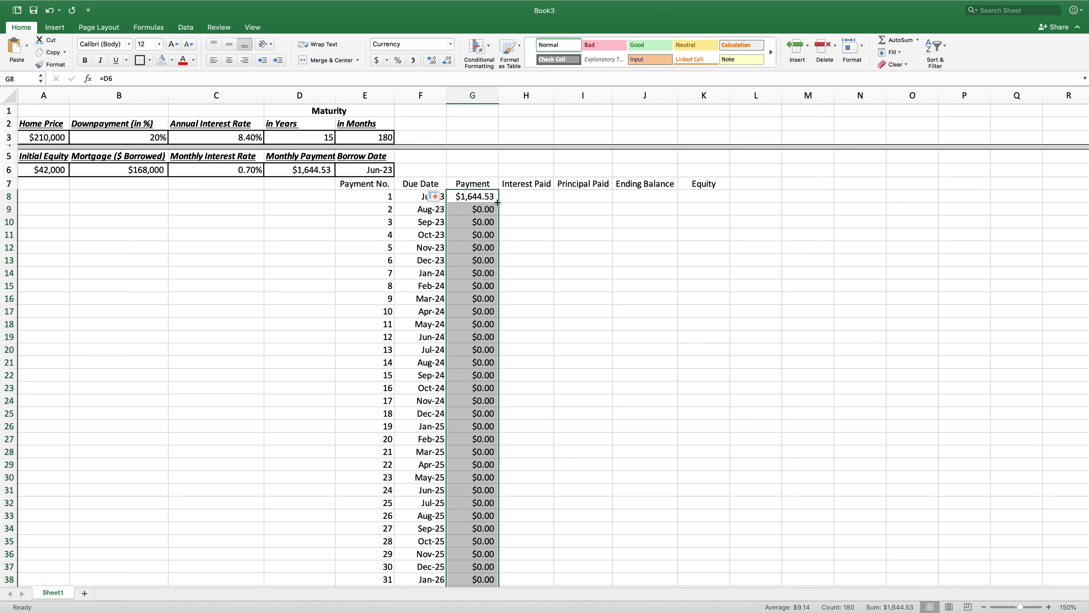
left_click(316, 209)
double_click(472, 209)
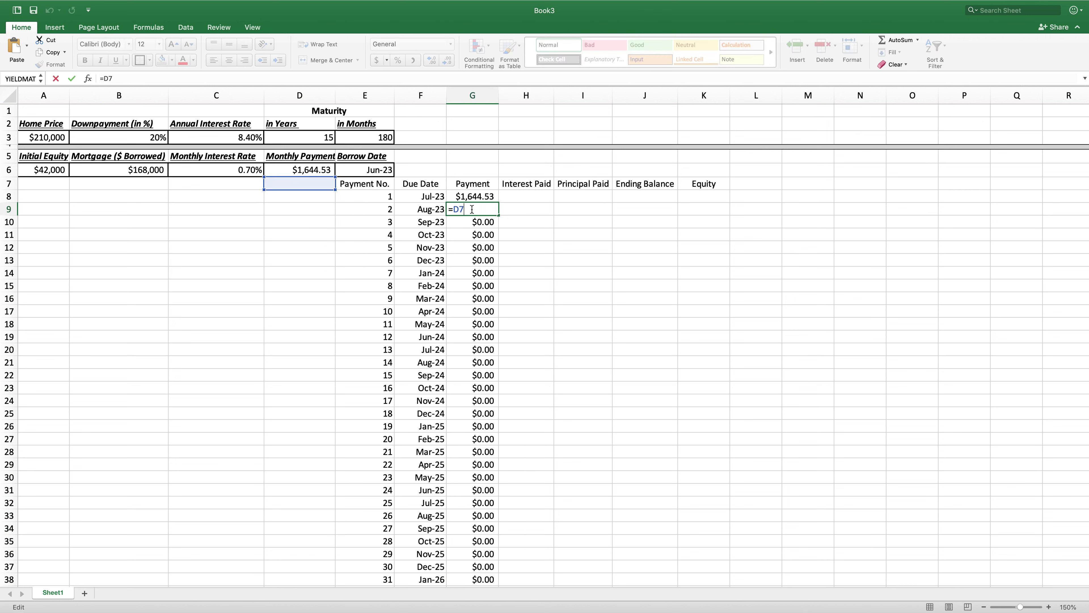
key("Return")
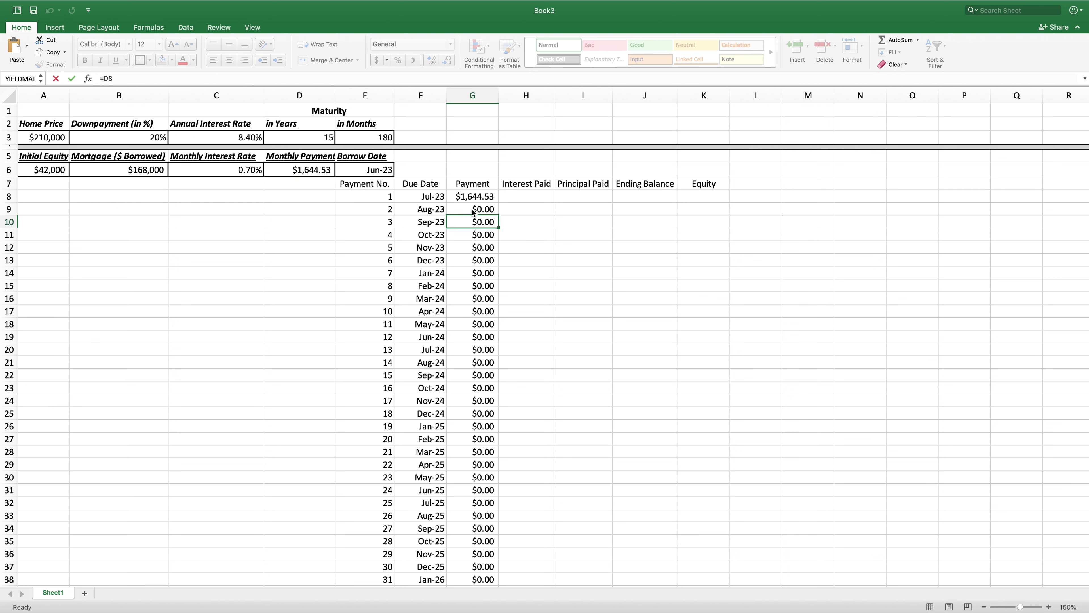
Step: Make the monthly payment reference in cell G8 absolute, so the formula reads =$D$6
left_click(469, 197)
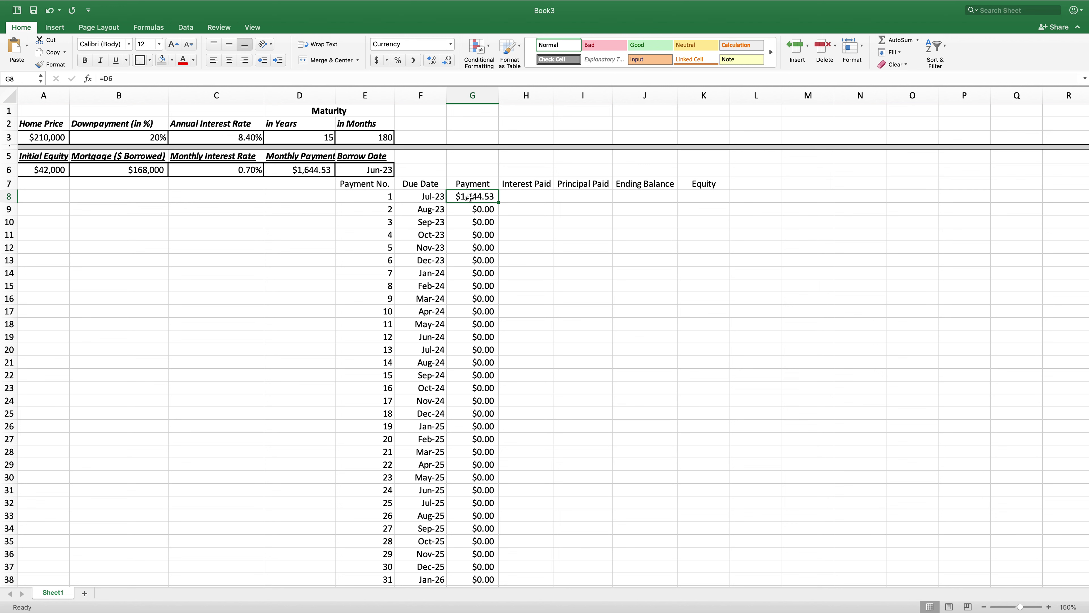
double_click(470, 197)
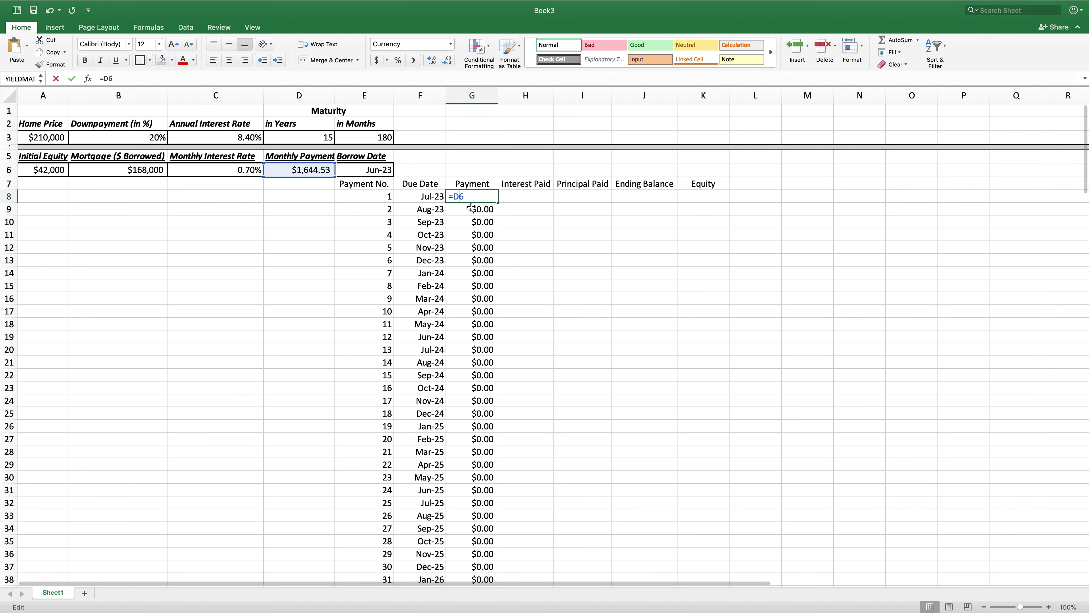
type("$")
left_click(454, 199)
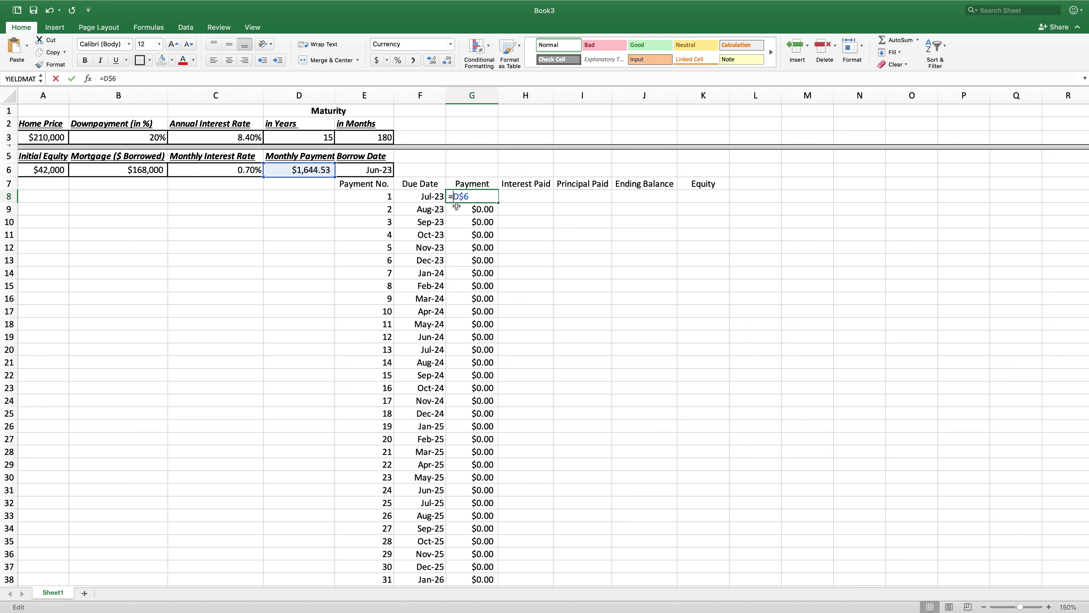
key("Return")
scroll(491, 196, "left", 1)
double_click(490, 196)
left_click(454, 196)
type("$")
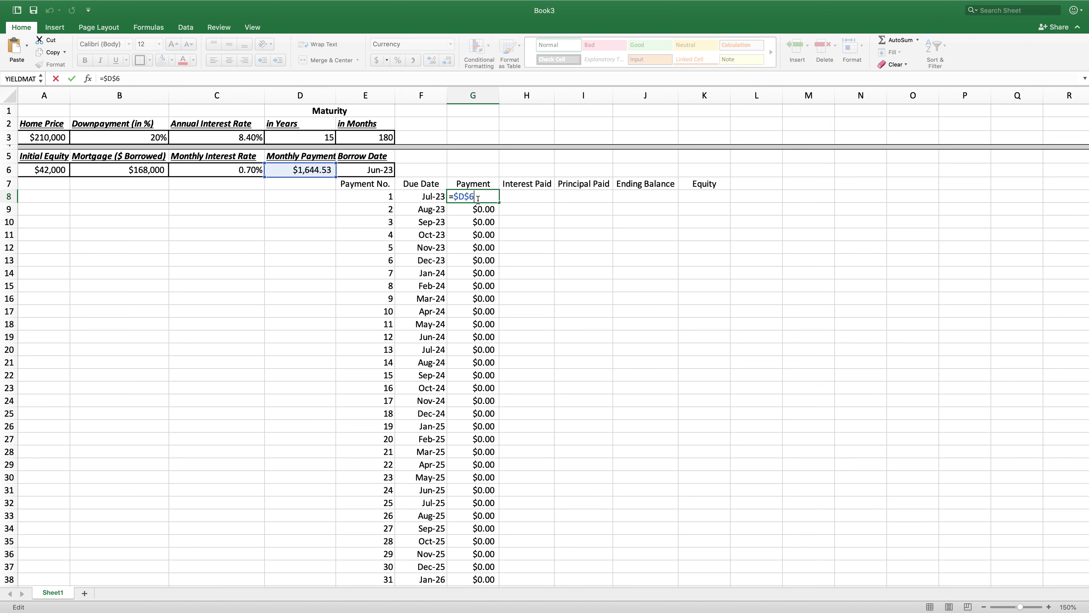
key("Return")
Step: Fill the absolute payment formula from G8 down to G187 and check the column through the last payment
left_click(492, 197)
double_click(498, 202)
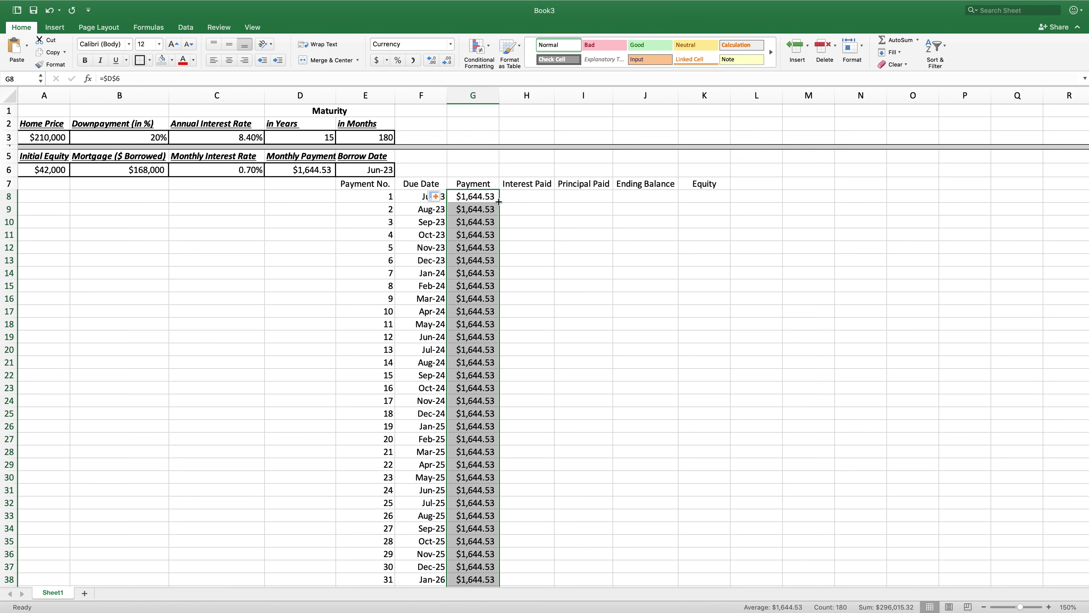
scroll(496, 275, "down", 20)
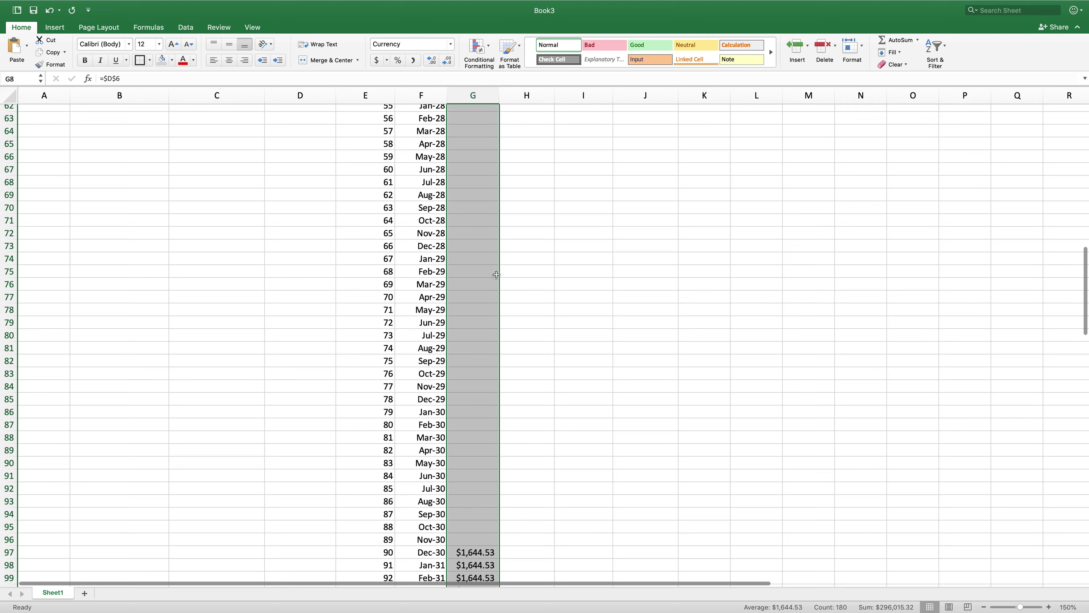
scroll(496, 274, "down", 20)
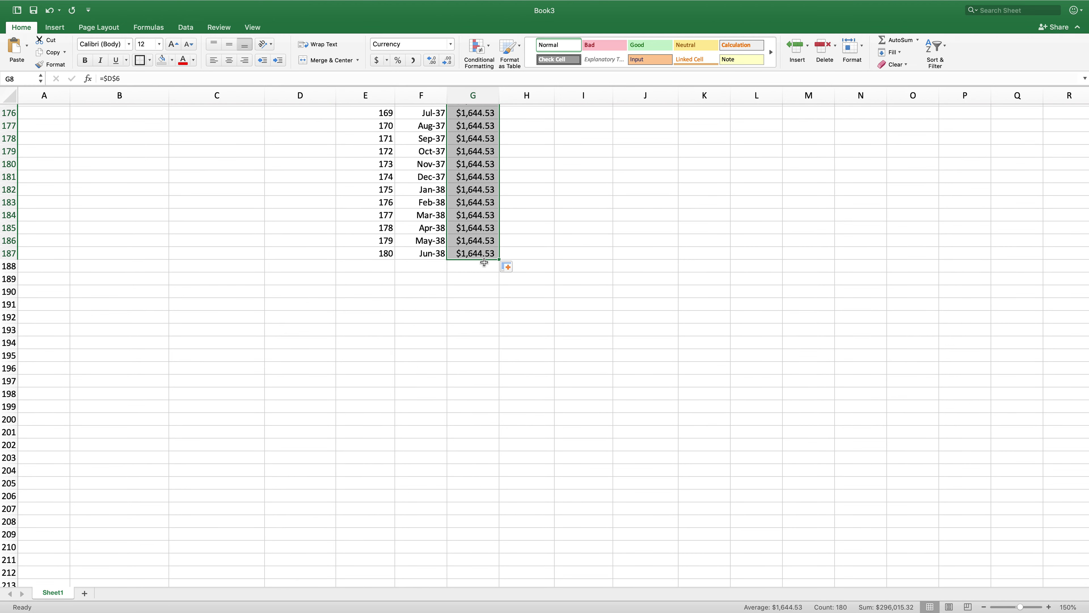
scroll(531, 249, "up", 20)
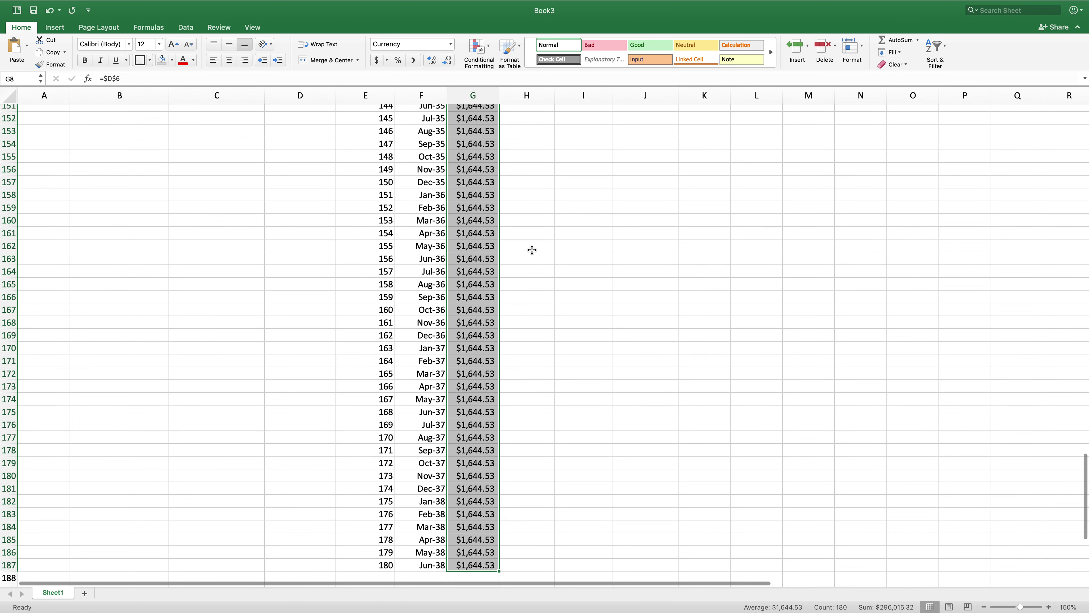
scroll(532, 250, "up", 20)
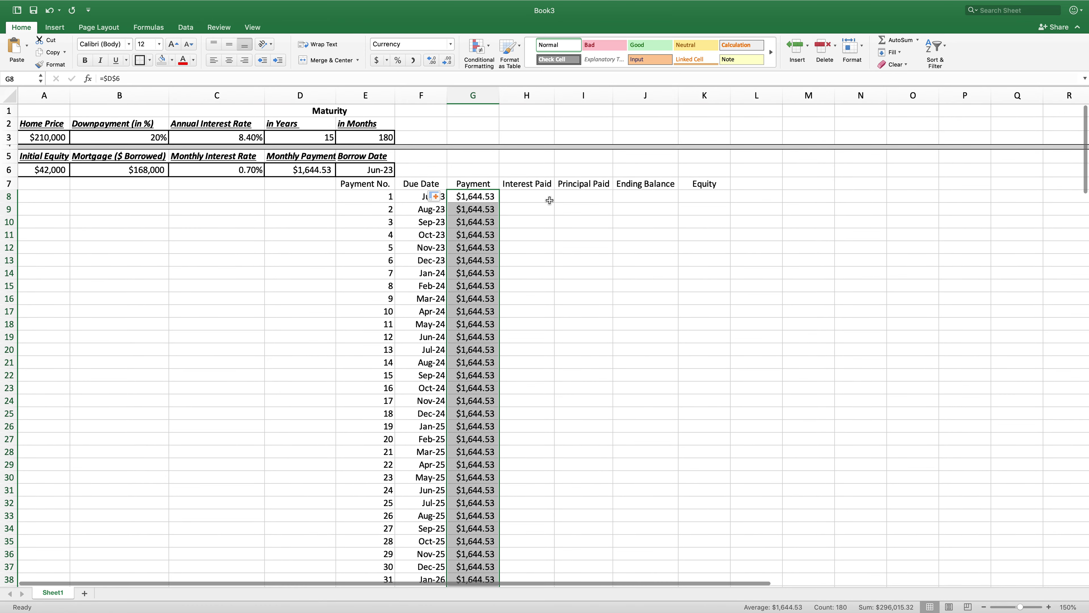
Step: Calculate the first month's interest in cell H8 from the mortgage amount with the formula =0.007*B6
left_click(543, 197)
scroll(537, 197, "left", 1)
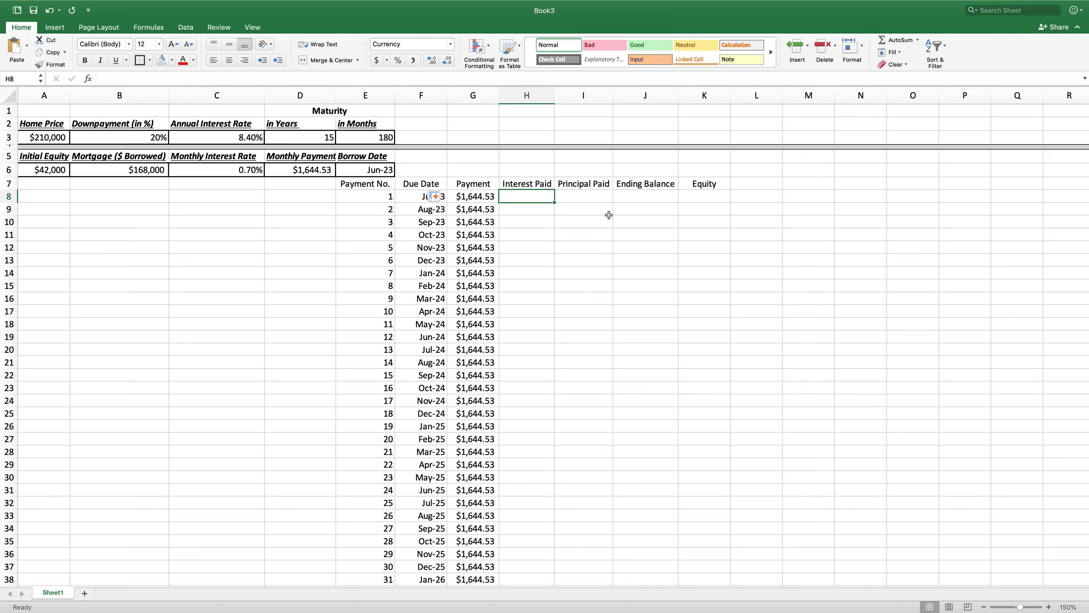
type("=")
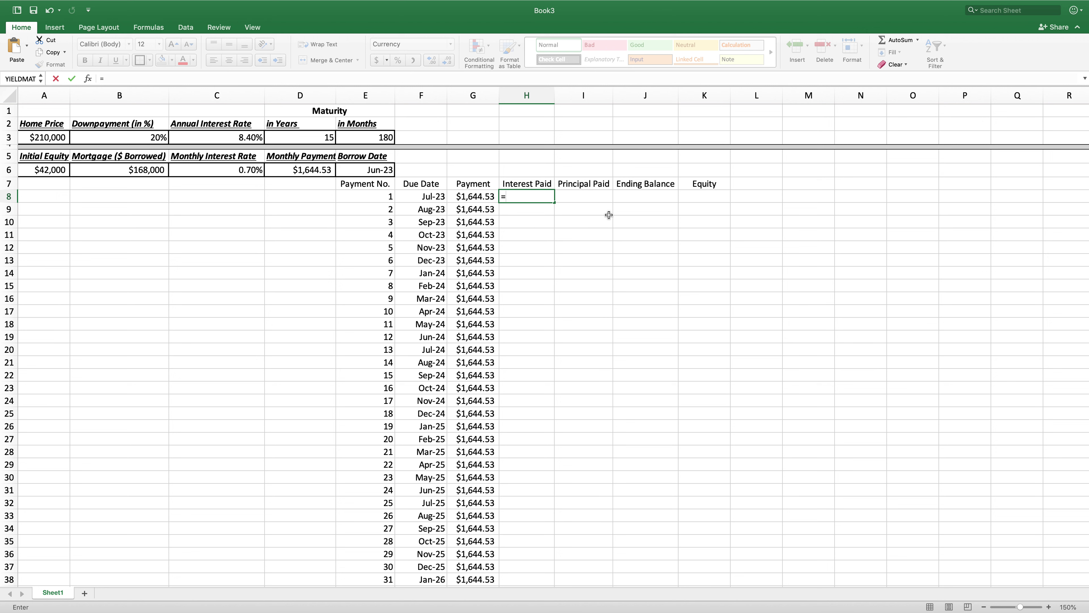
type("0.007*")
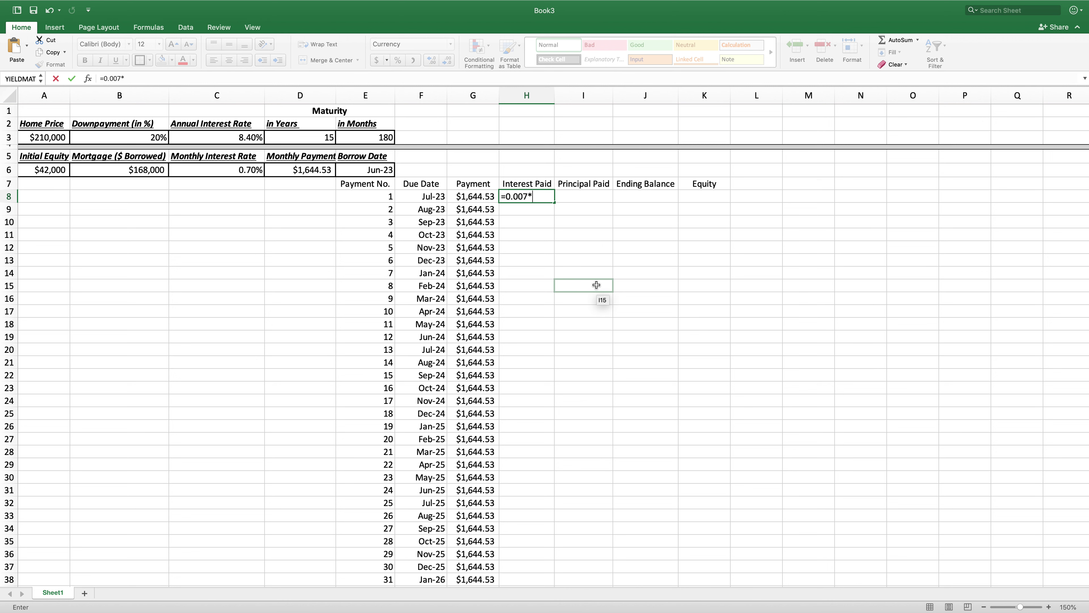
left_click(138, 170)
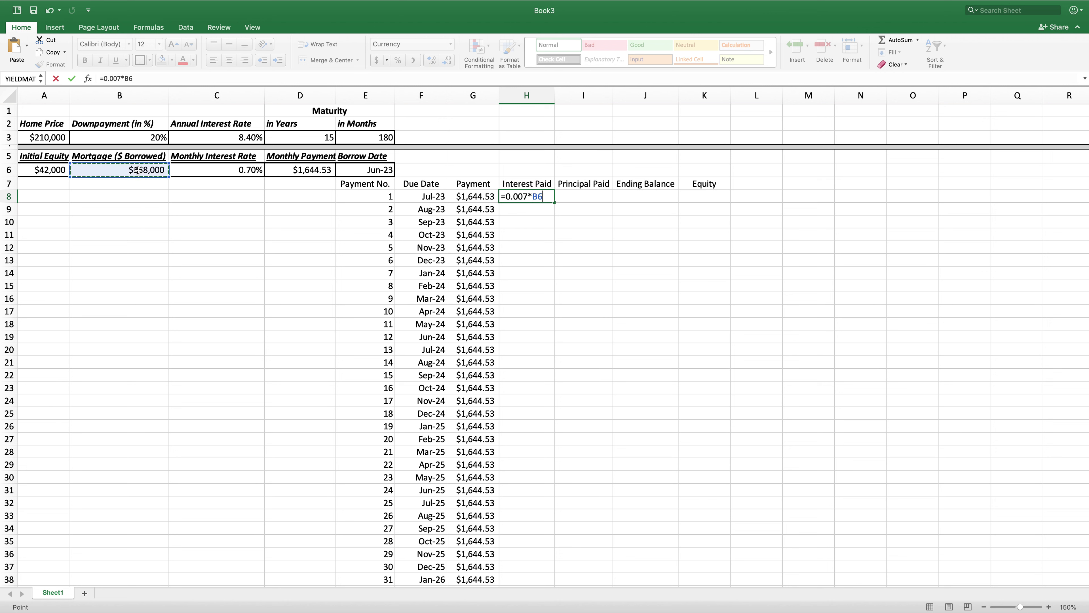
key("Return")
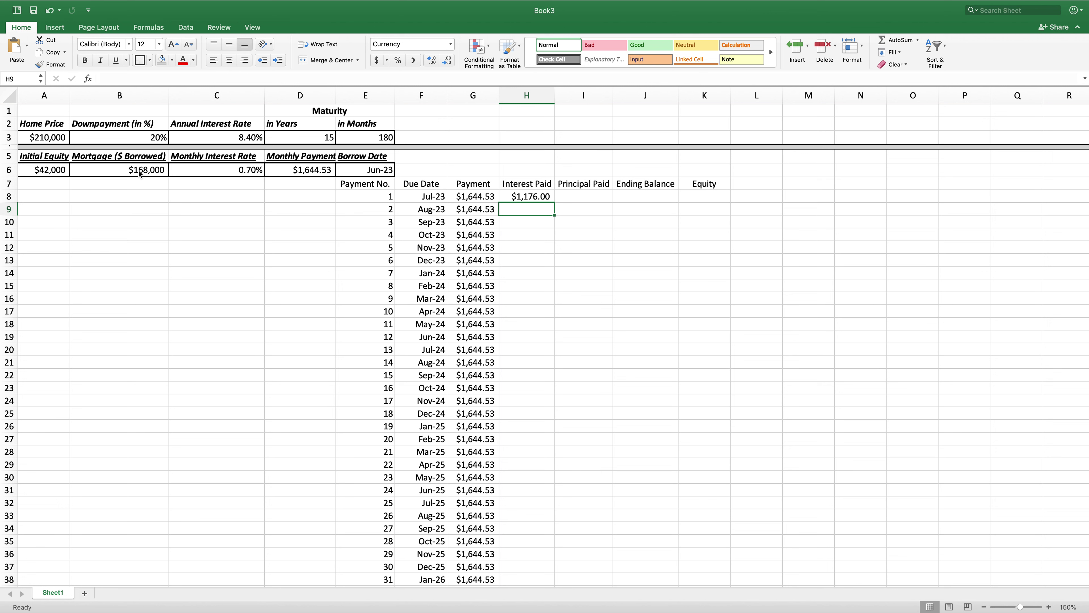
left_click(593, 199)
type("=")
left_click(476, 198)
type("-")
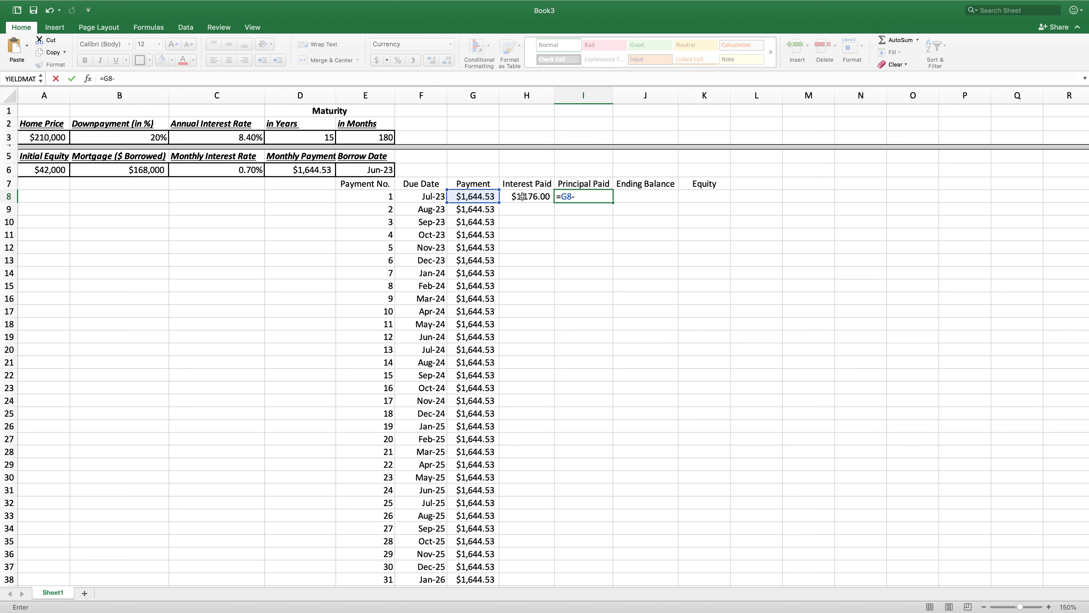
key("BackSpace")
key("BackSpace")
key("BackSpace")
key("Escape")
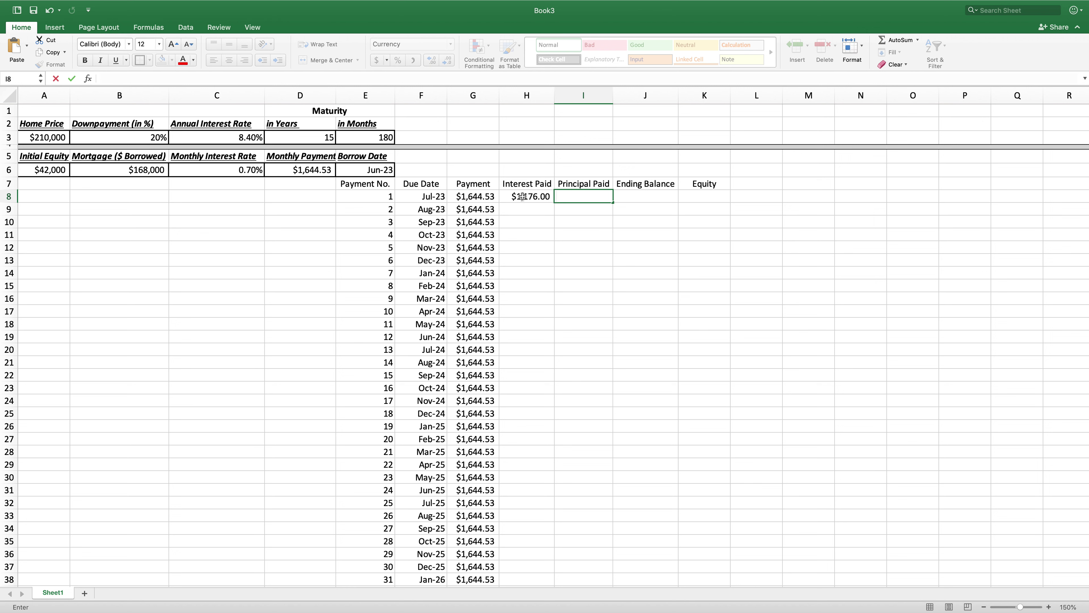
Step: Calculate the first principal paid in cell I8 as payment minus interest with the formula =G8-H8
left_click(681, 245)
left_click(591, 198)
type("=")
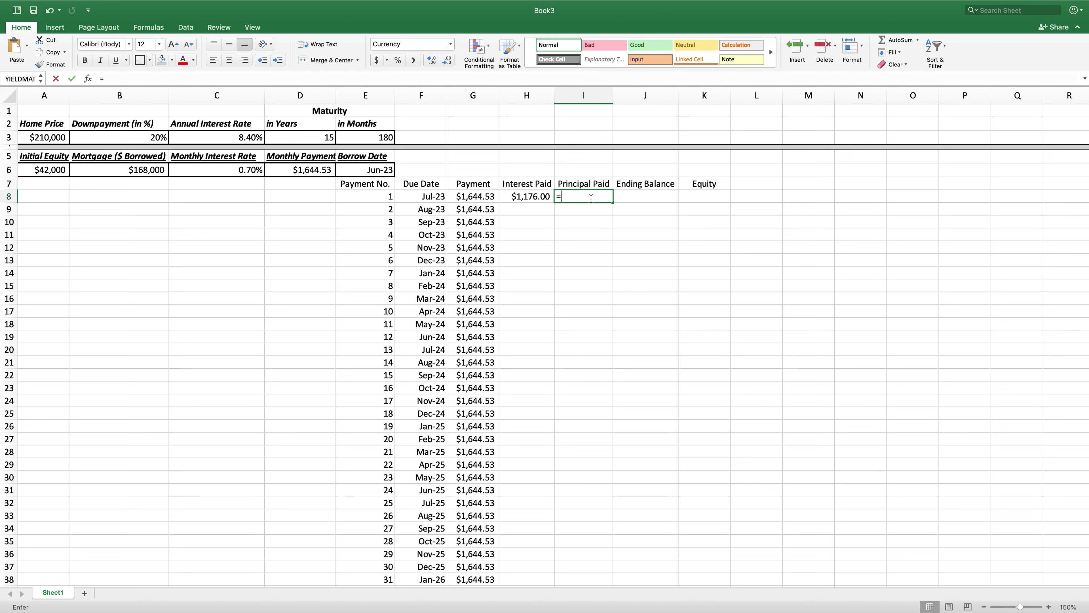
left_click(476, 198)
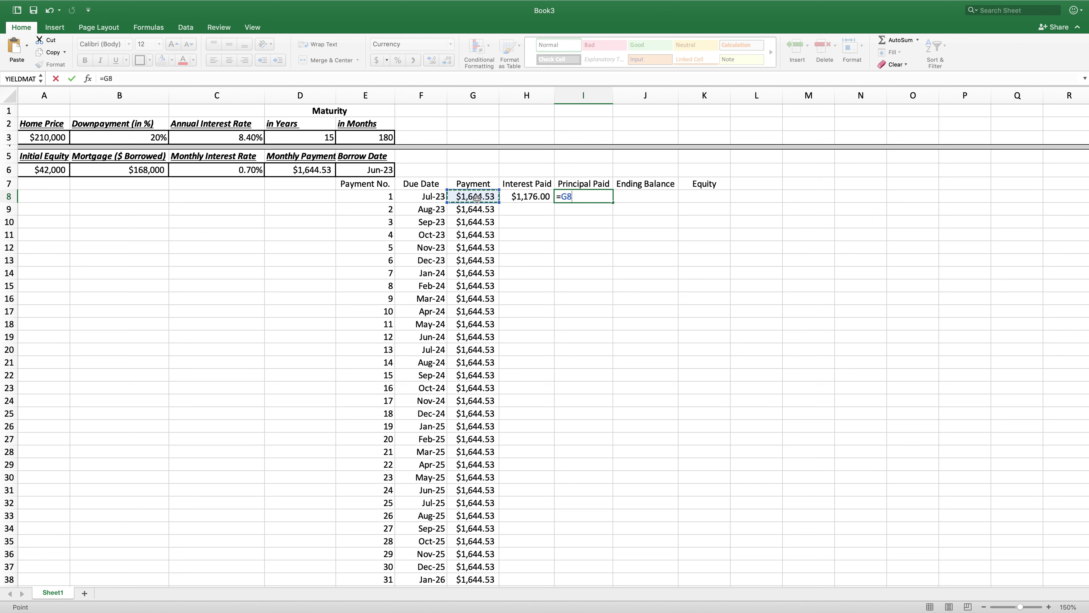
type("-")
left_click(530, 197)
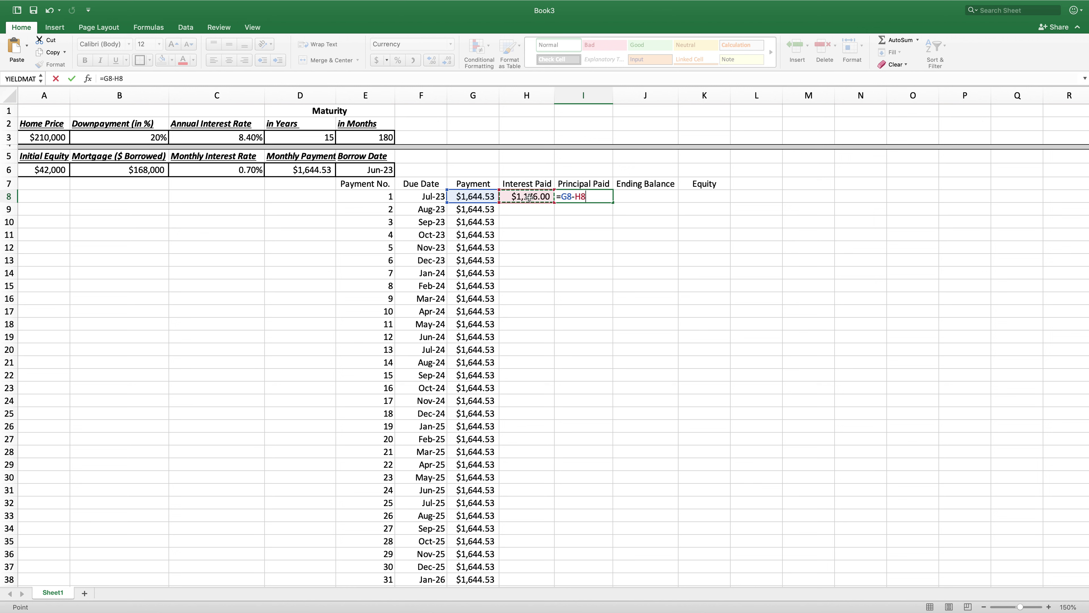
key("Return")
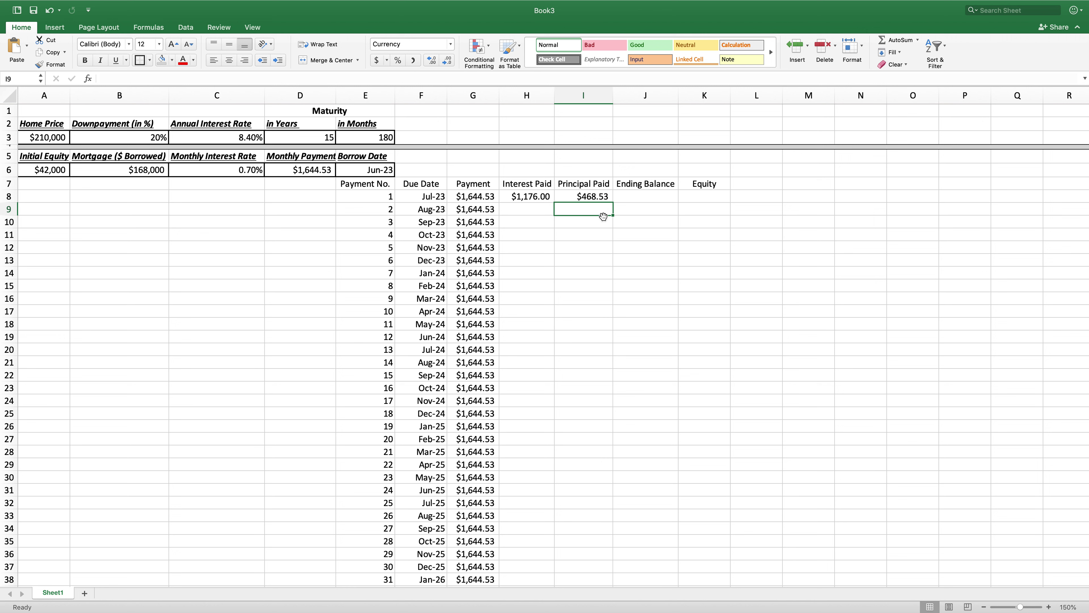
Step: Calculate the first ending balance in cell J8 as the mortgage minus the principal paid, =B6-I8
left_click(634, 196)
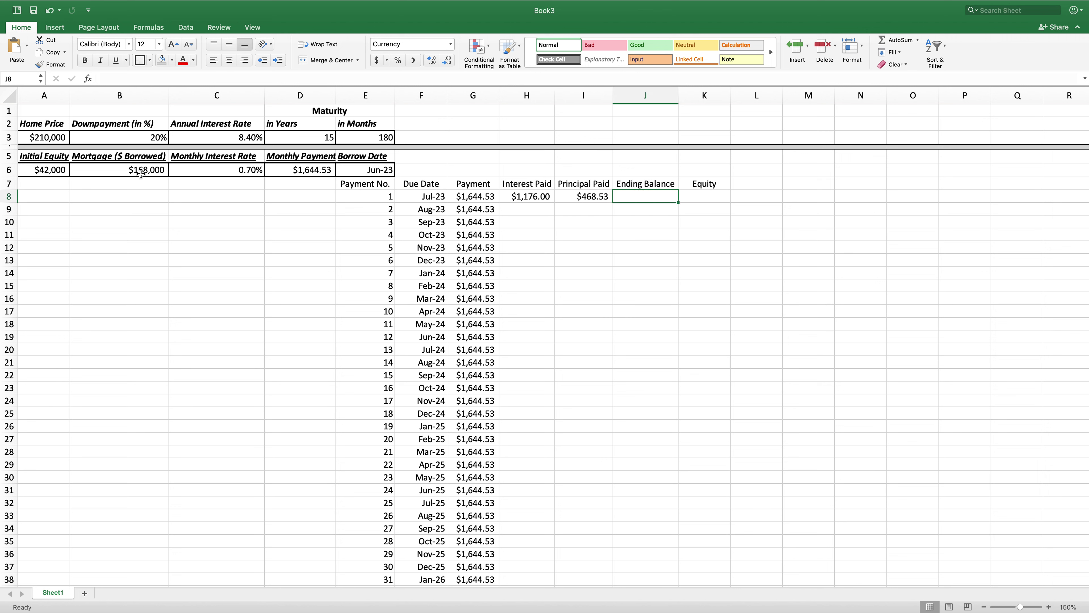
type("=")
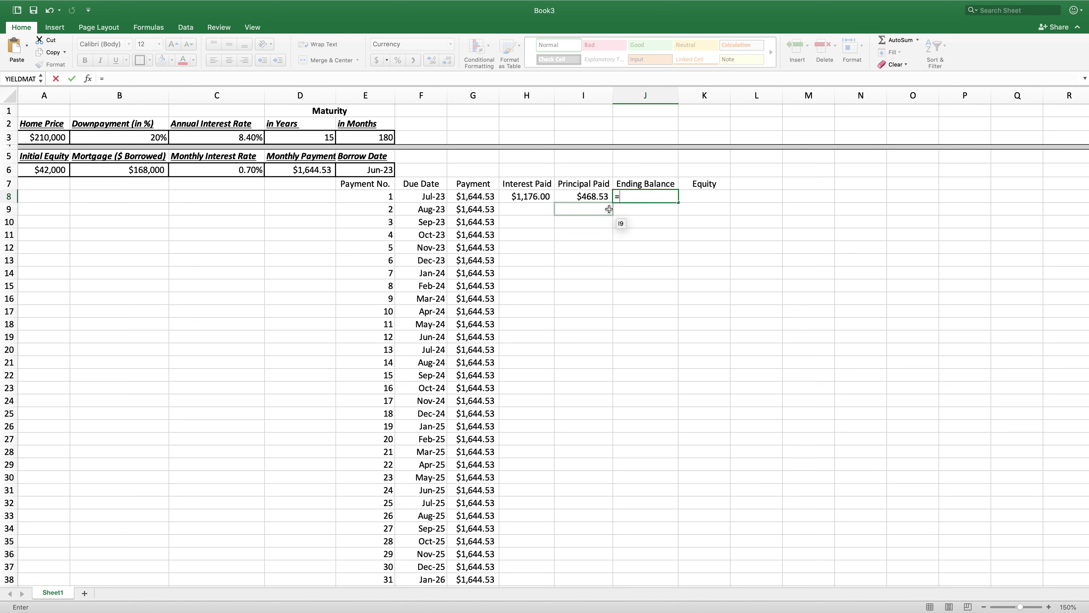
left_click(148, 173)
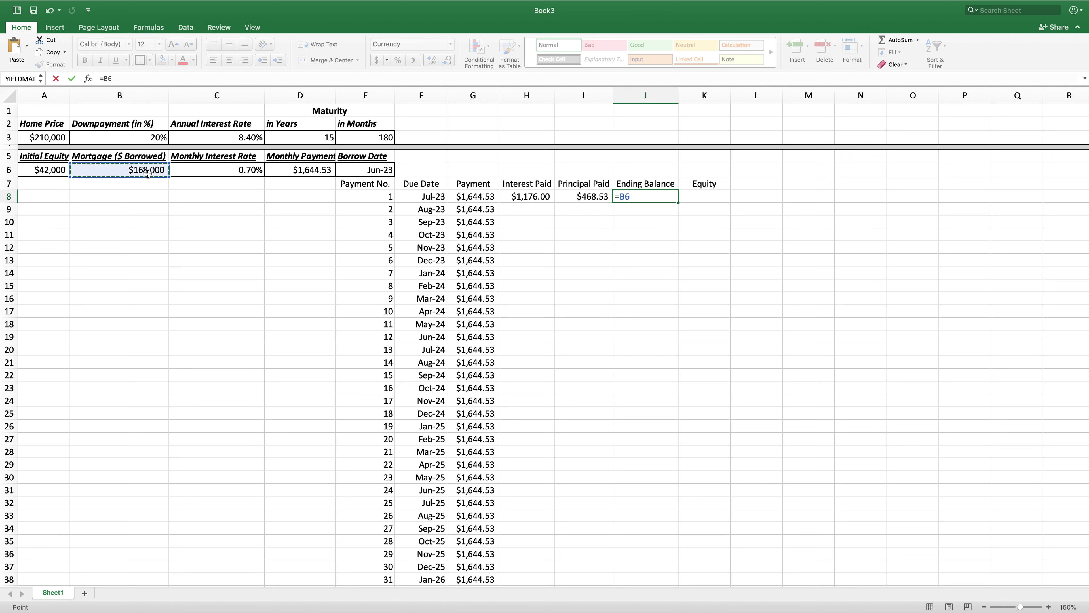
type("-")
left_click(591, 197)
key("Return")
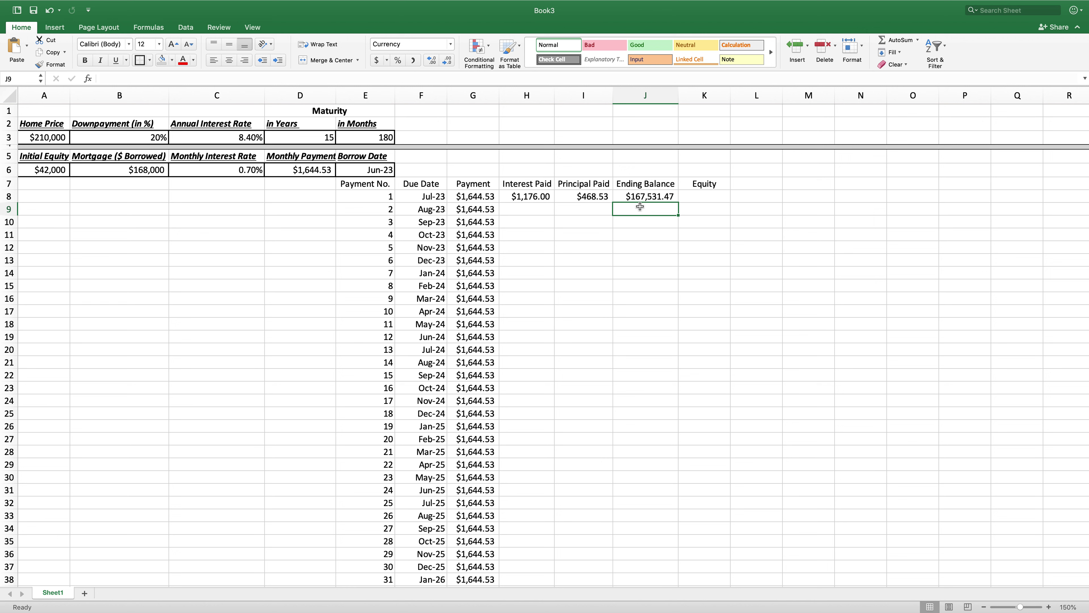
Step: Calculate the first equity value in cell K8 as initial equity plus principal paid, =A6+I8
left_click(708, 200)
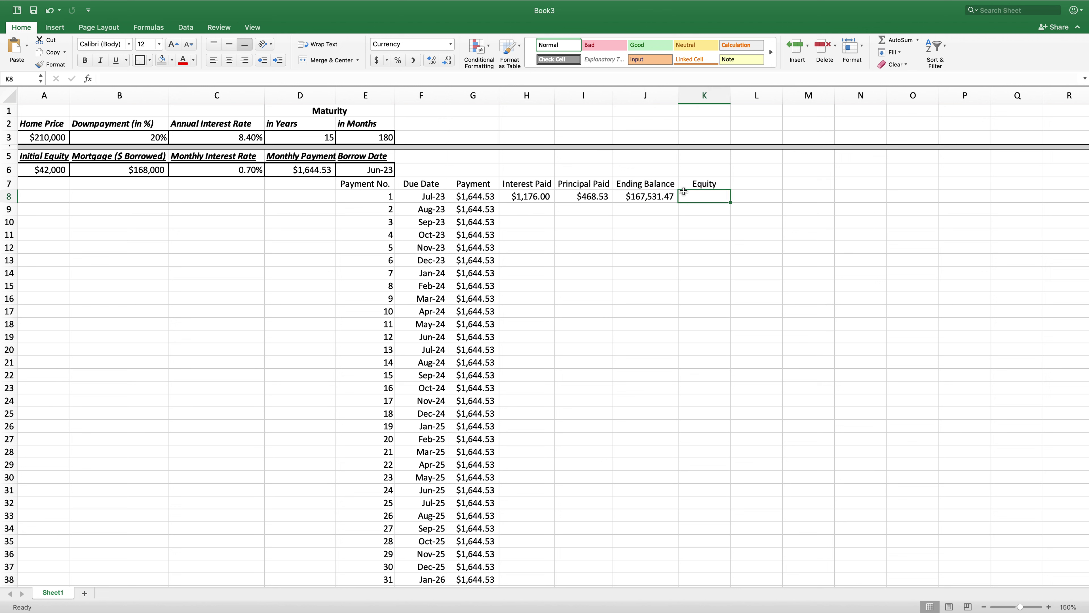
type("=")
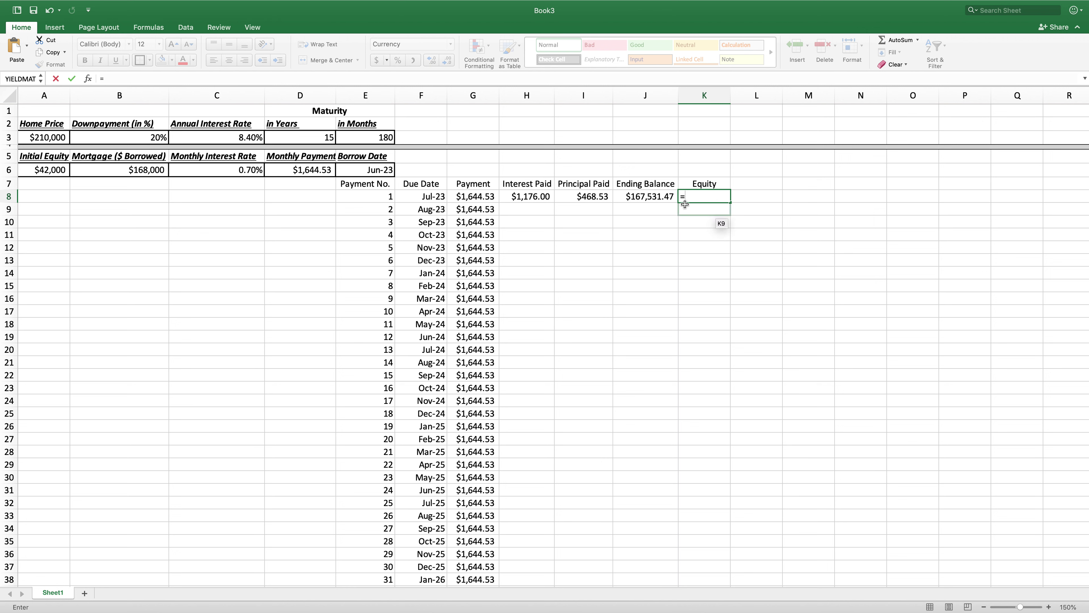
left_click(53, 172)
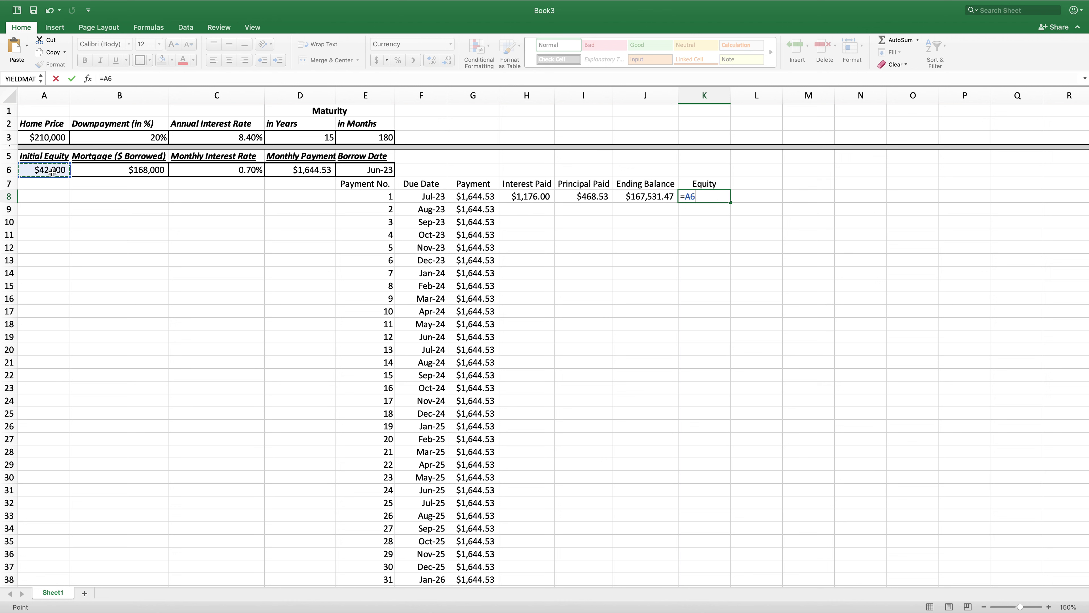
type("+")
left_click(601, 197)
key("Return")
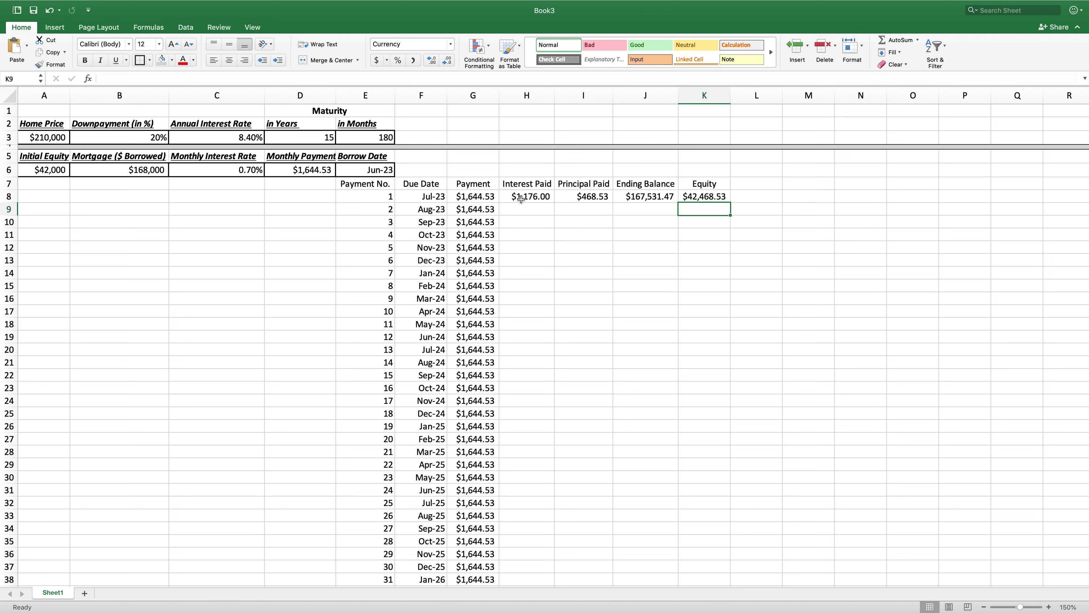
Step: Check the formulas in I8 and H8, and calculate the second month's interest in cell H9 from the previous balance with =0.007*J8
left_click(519, 210)
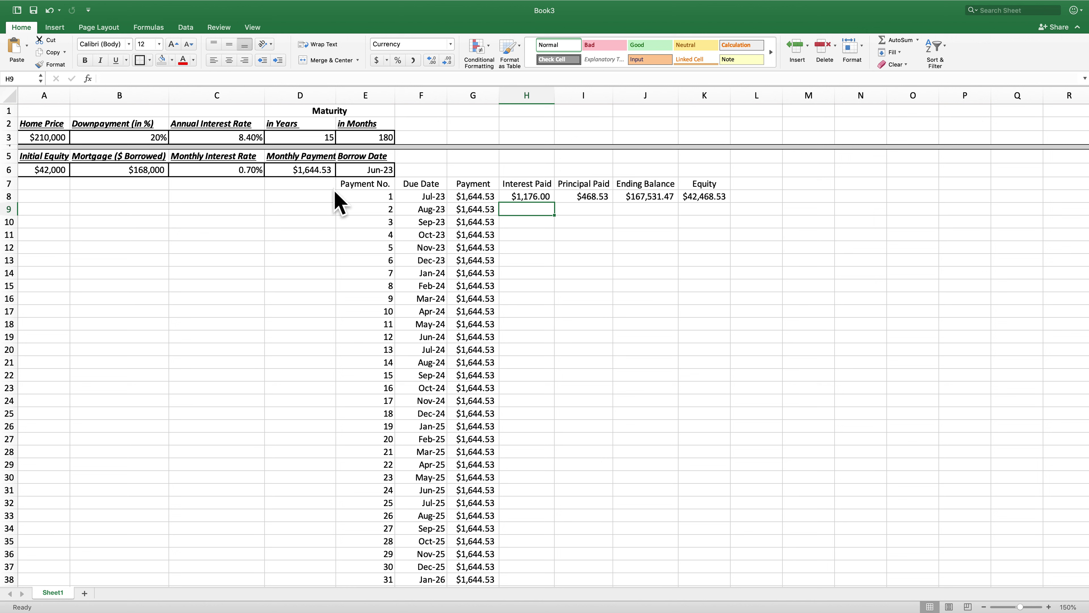
double_click(596, 198)
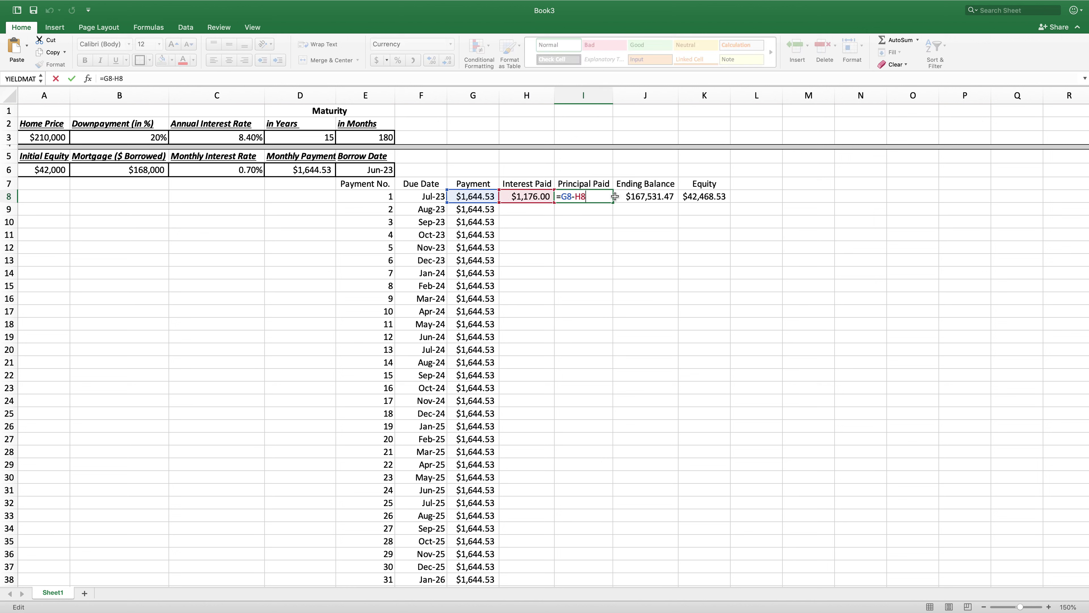
key("Return")
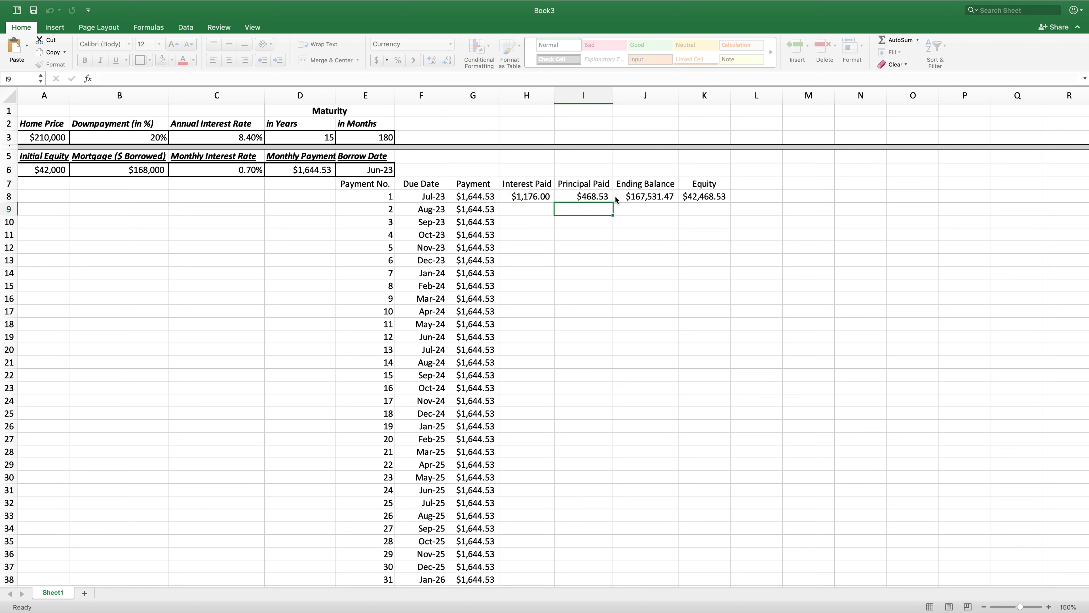
double_click(532, 196)
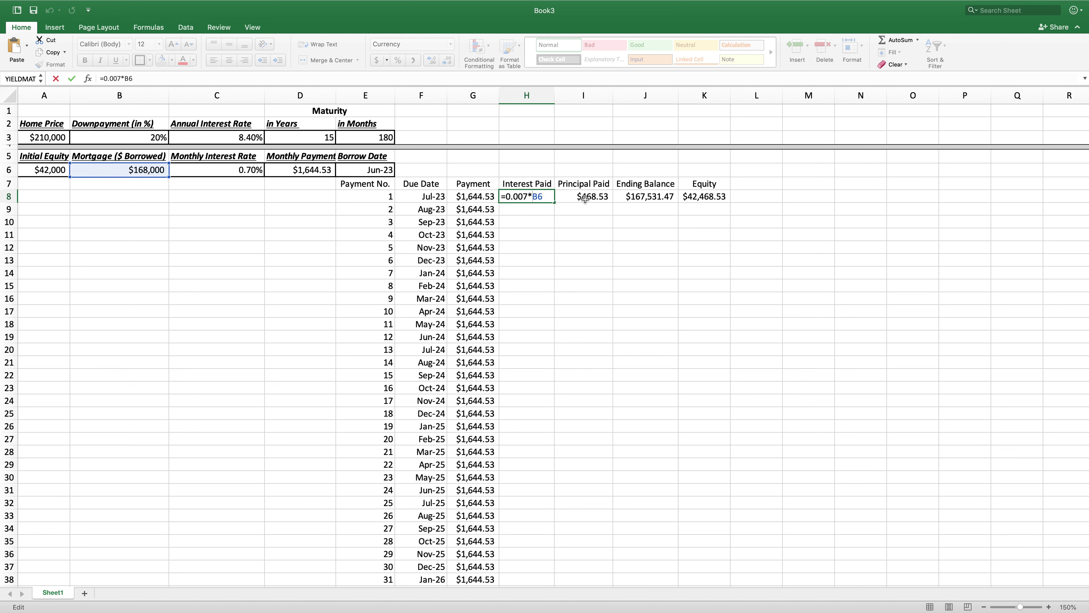
key("Return")
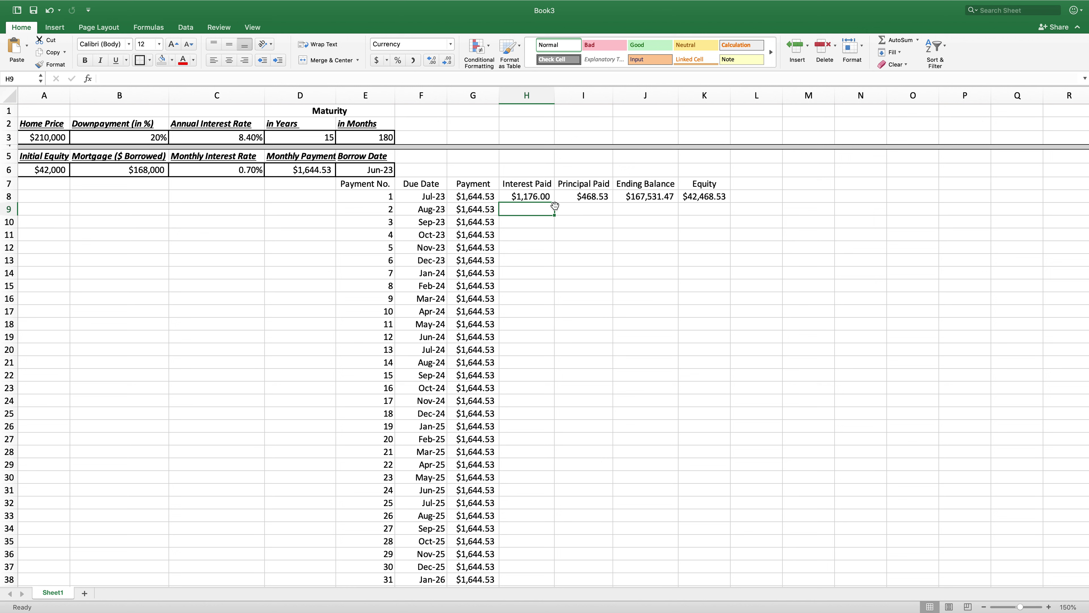
type("=0.")
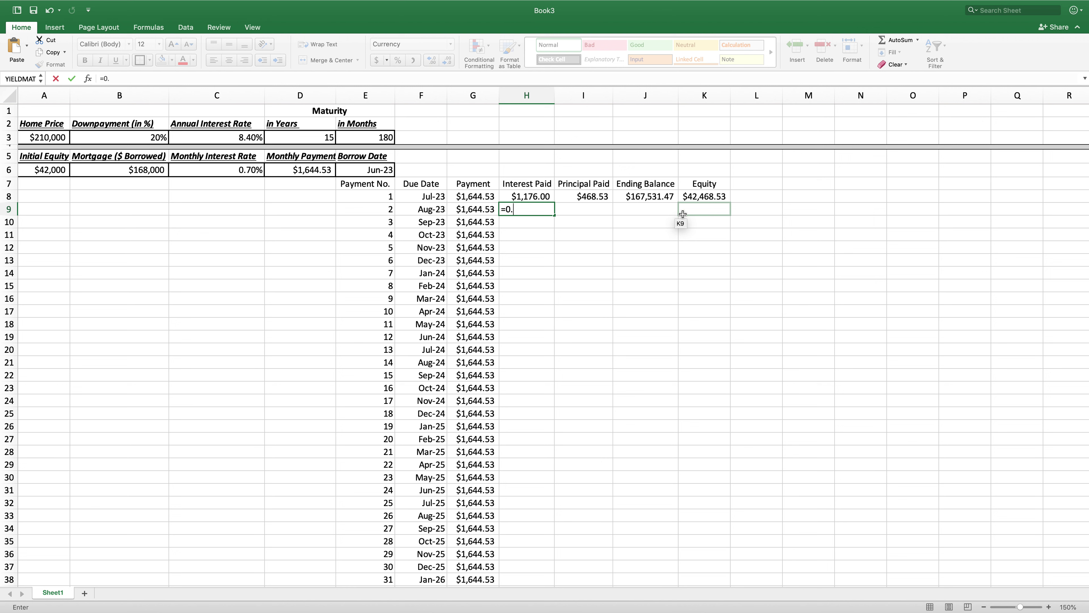
type("007*")
left_click(666, 199)
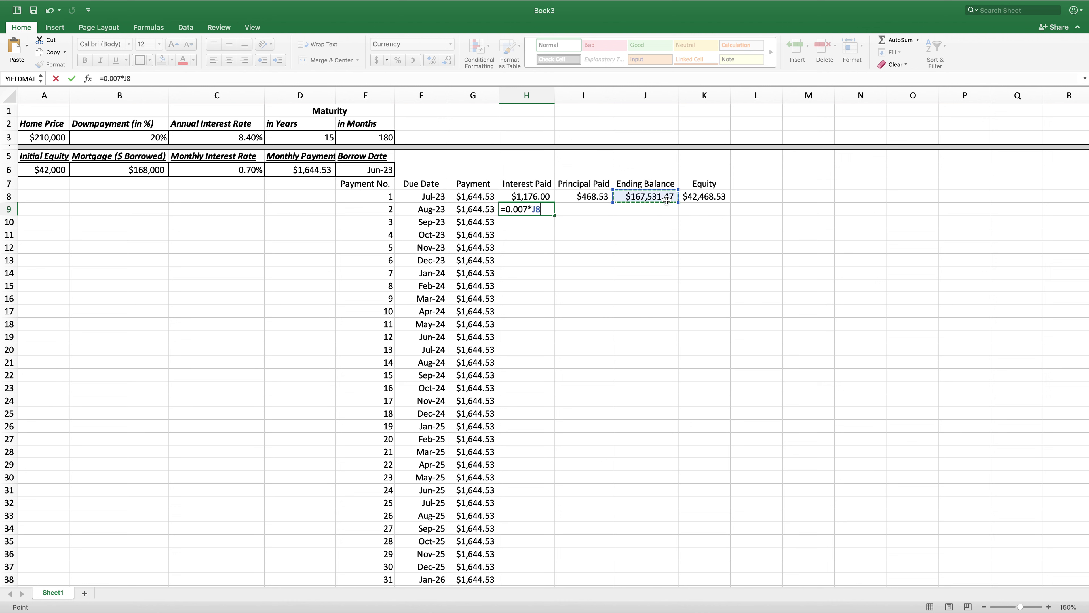
key("Return")
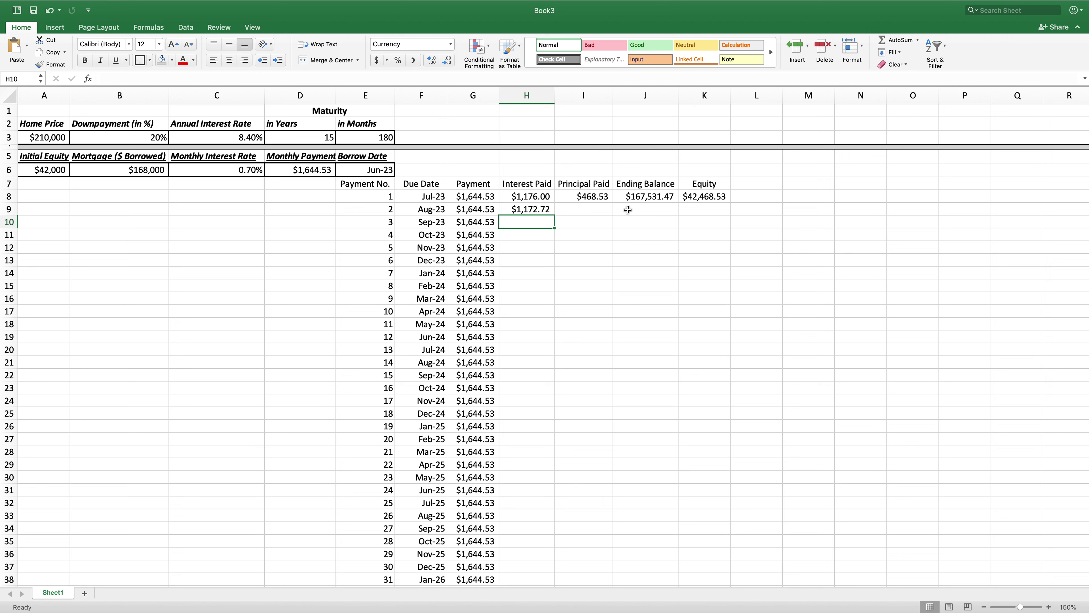
Step: Calculate the second principal paid in cell I9 with the formula =G9-H9 and check the interest formula in H9
left_click(581, 213)
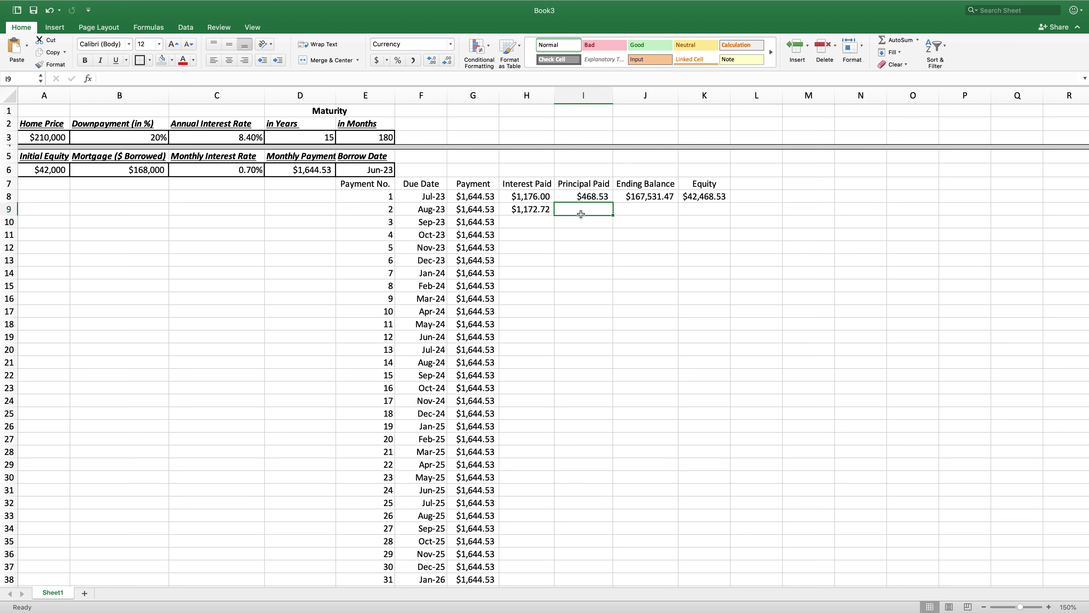
type("=")
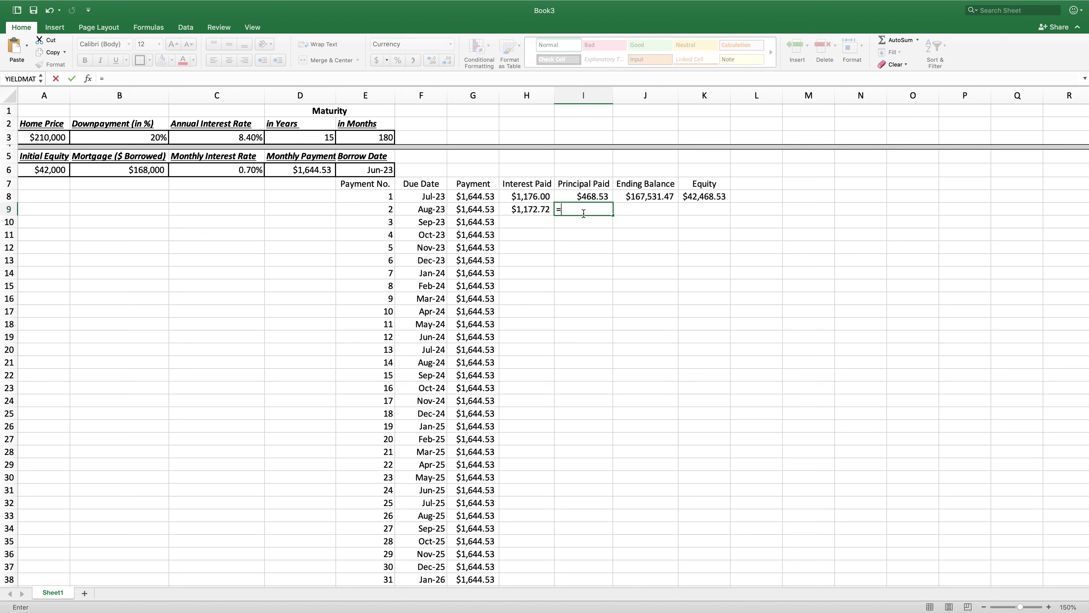
left_click(463, 209)
type("-")
left_click(532, 210)
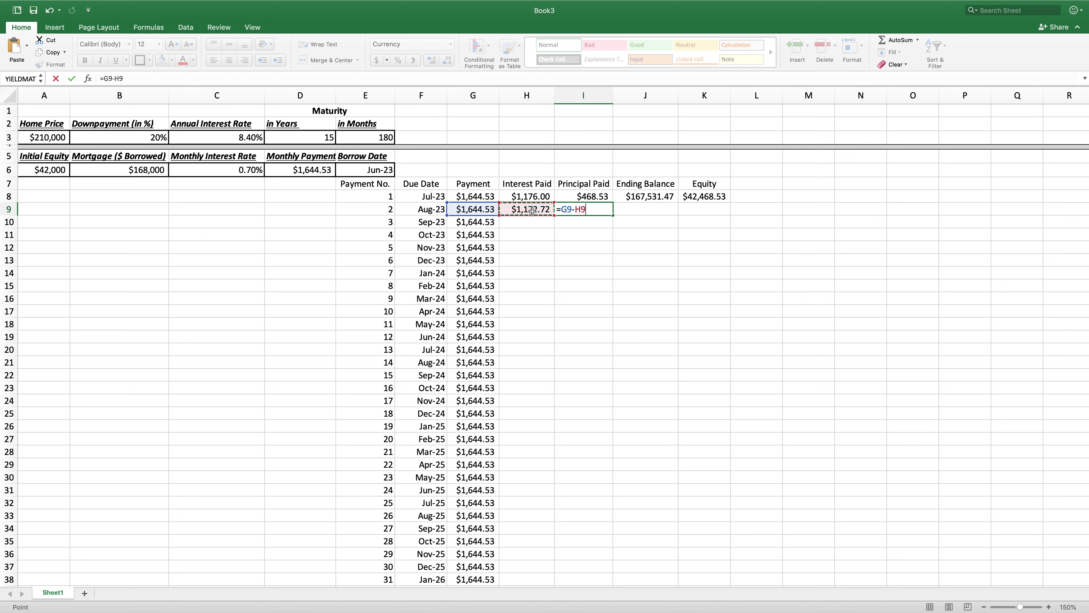
key("Return")
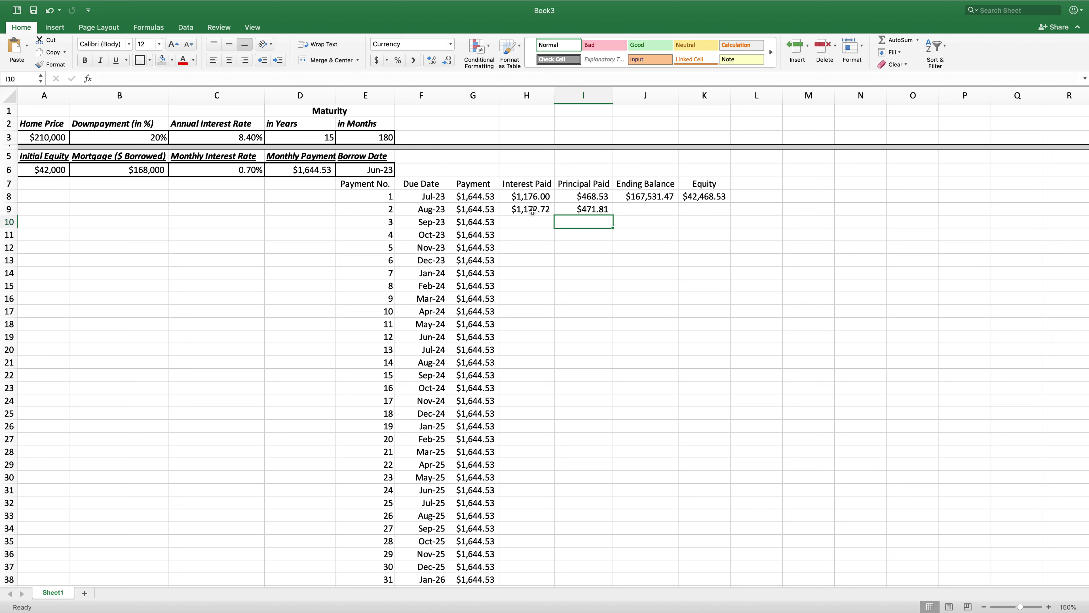
double_click(531, 210)
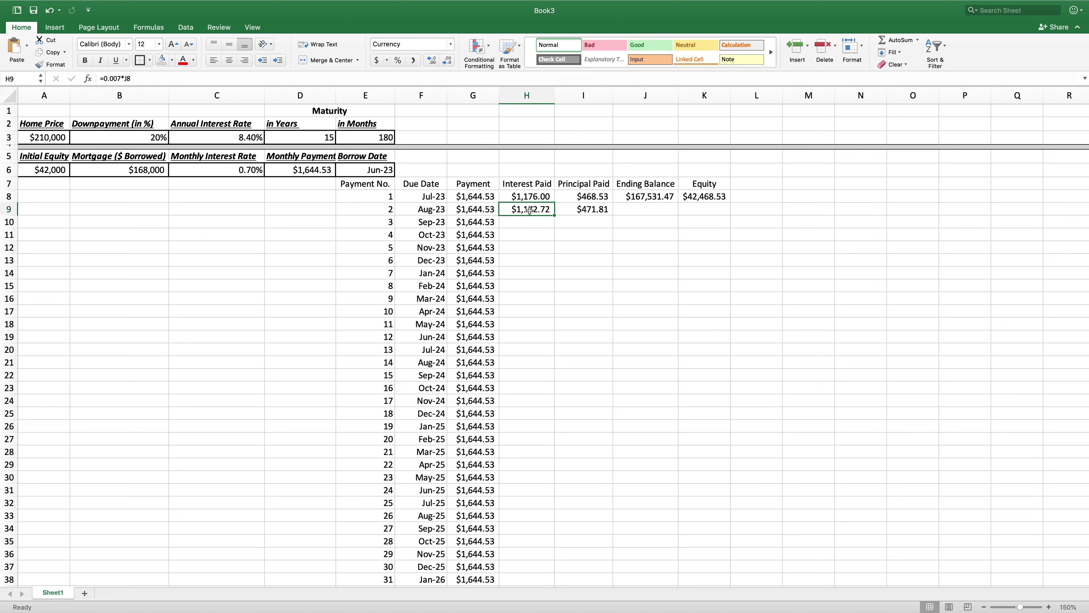
key("Return")
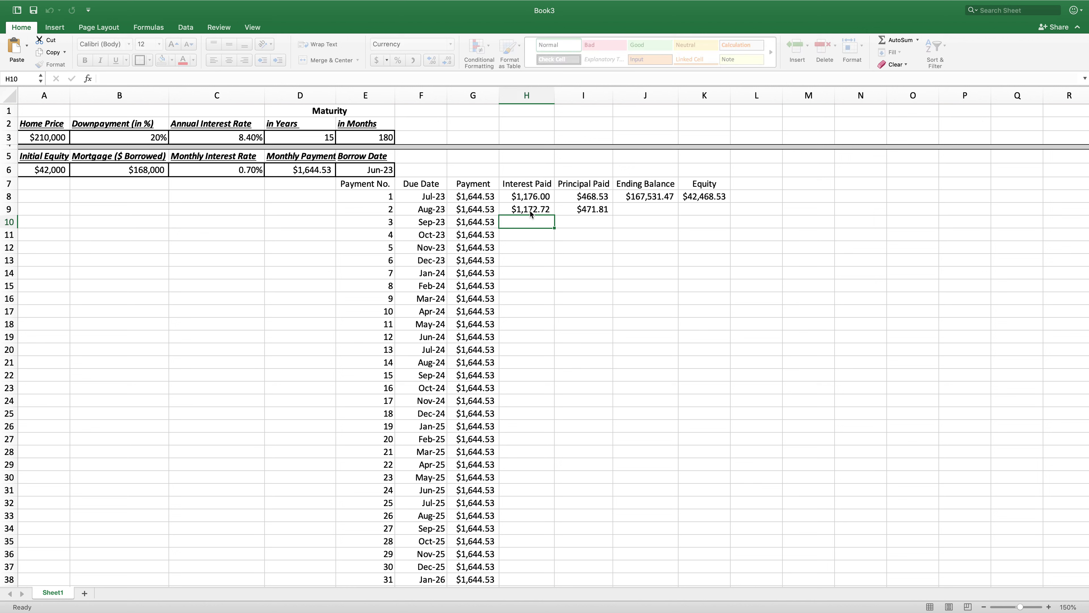
Step: Calculate the second ending balance in cell J9 as the previous balance minus the principal paid, =J8-I9
left_click(635, 213)
type("=")
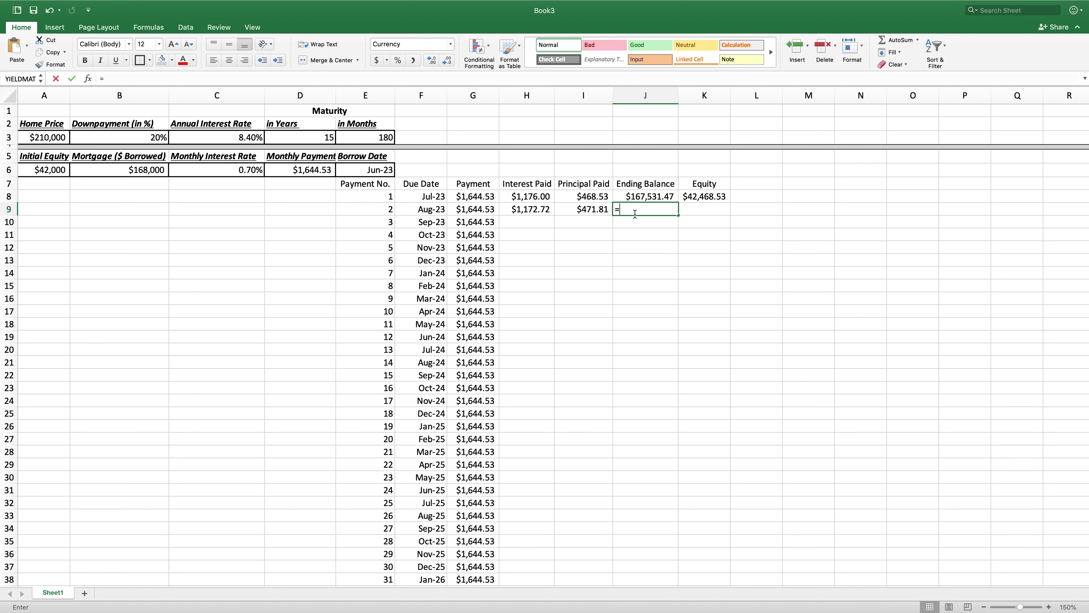
scroll(587, 211, "down", 1)
left_click(645, 195)
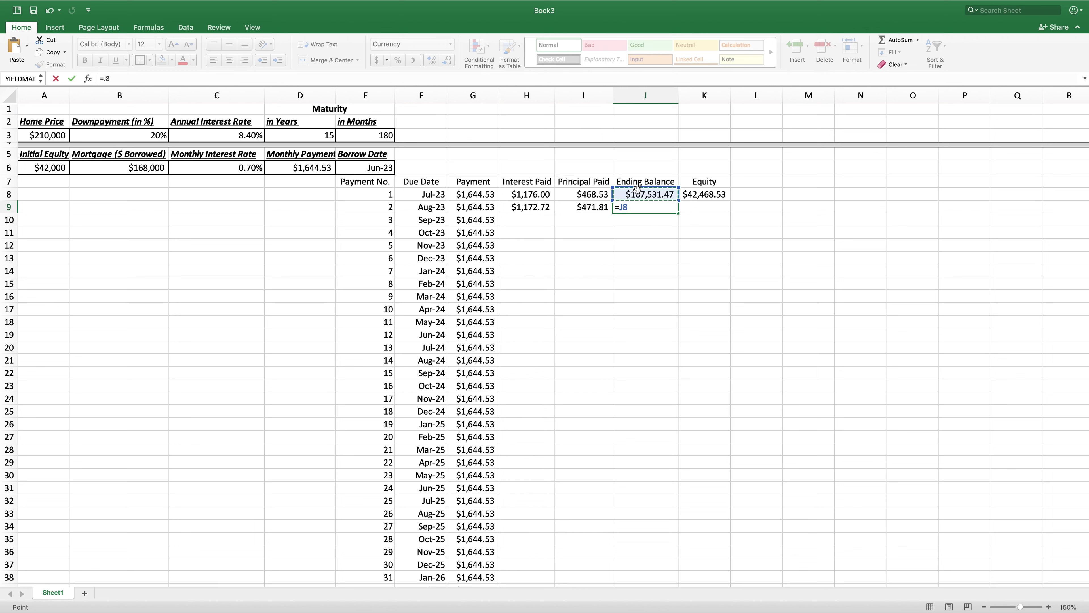
type("-")
left_click(584, 207)
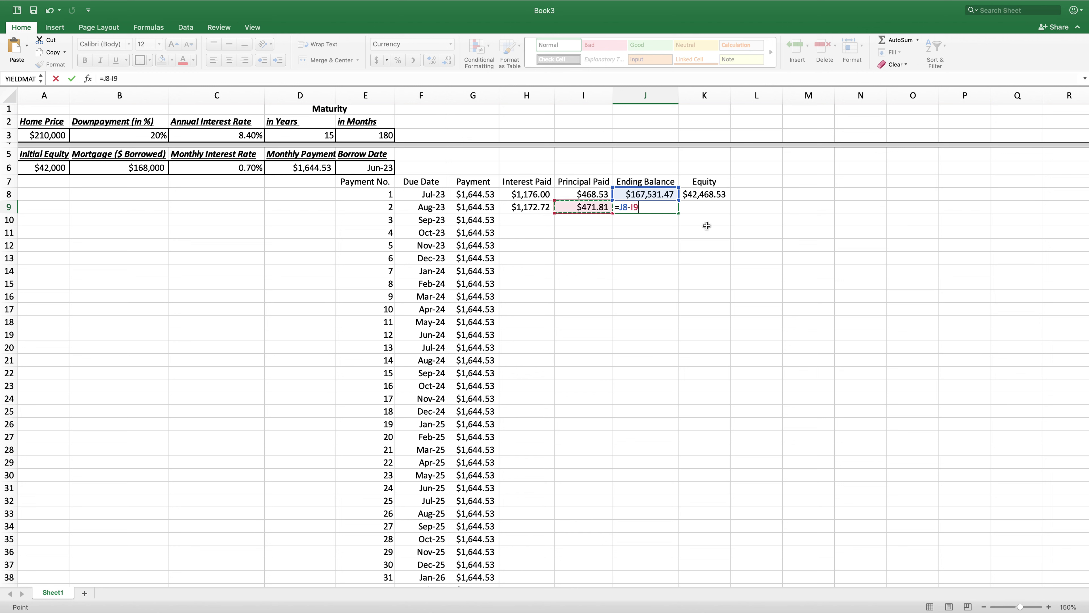
key("Return")
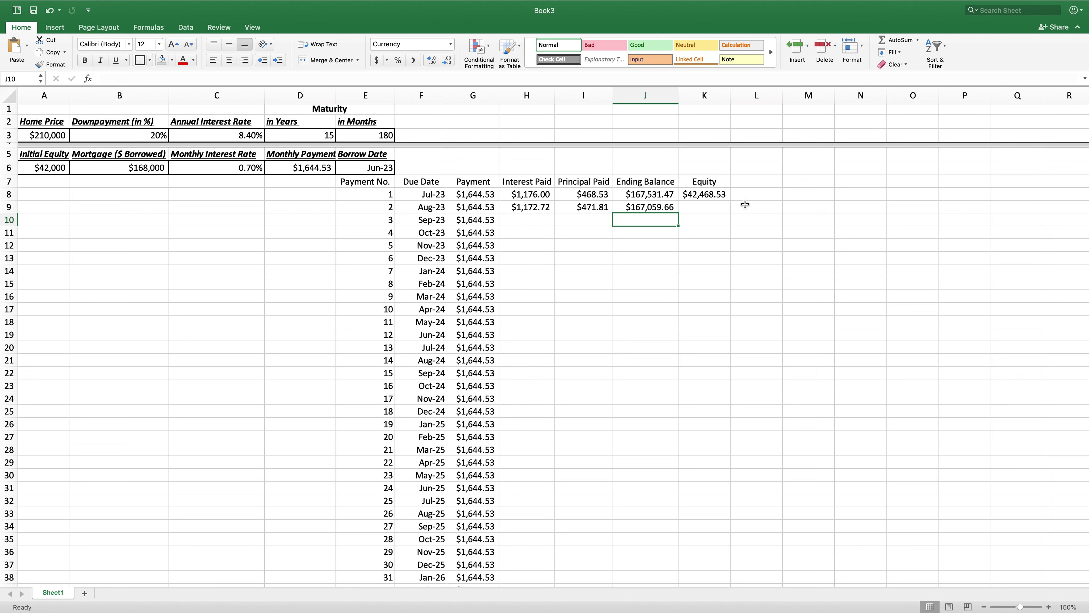
Step: Calculate the second equity value in cell K9 as the previous equity plus the principal paid, =K8+I9
left_click(706, 209)
type("=")
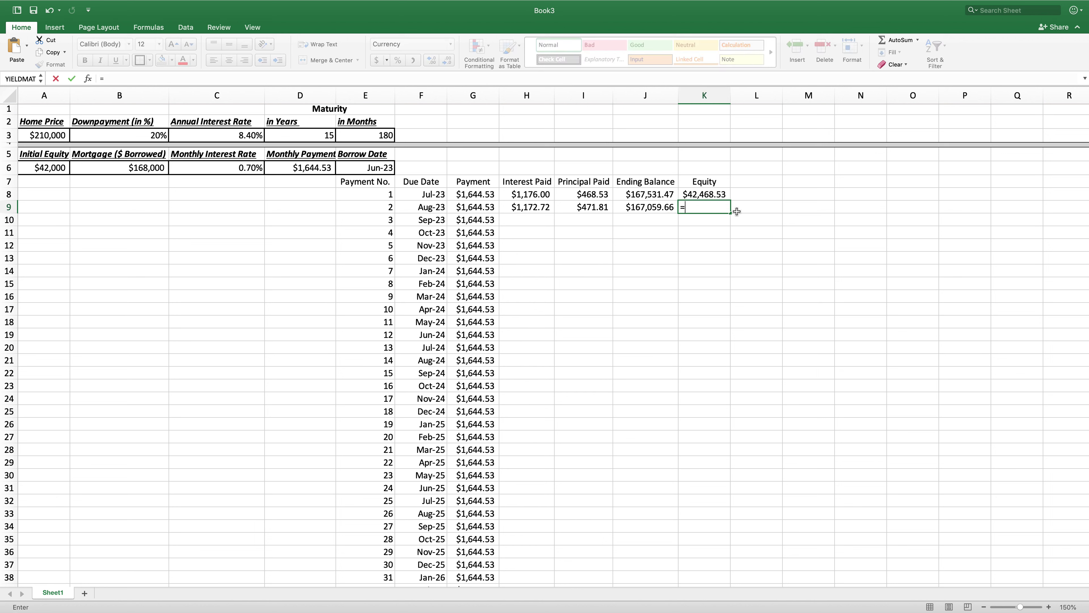
left_click(708, 195)
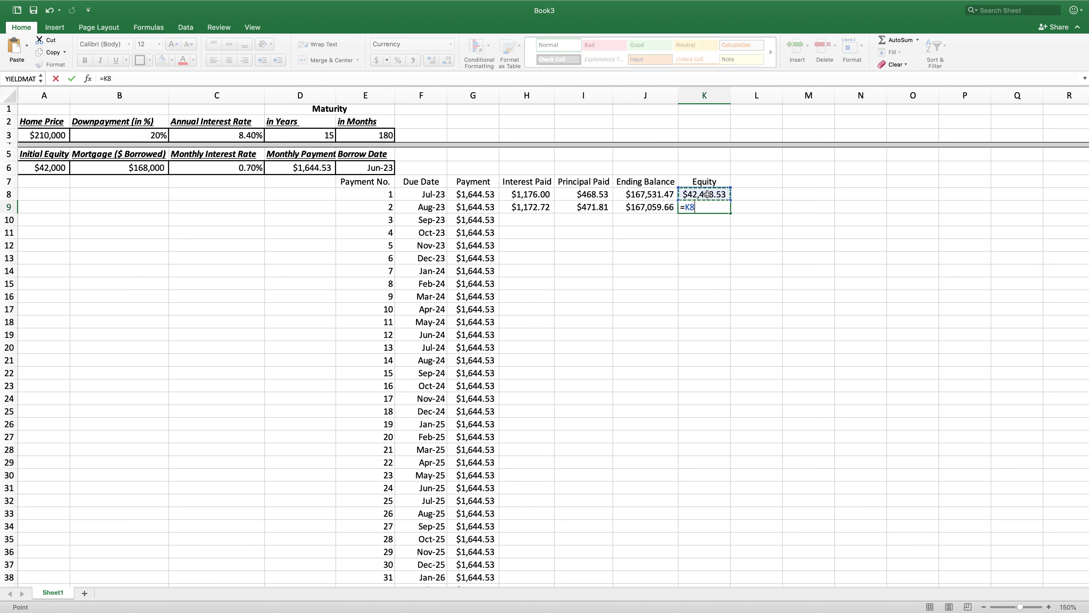
type("+")
left_click(580, 209)
key("Return")
Step: Fill the interest, principal, ending balance and equity formulas in H9:K9 down through the last payment row
scroll(616, 213, "right", 3)
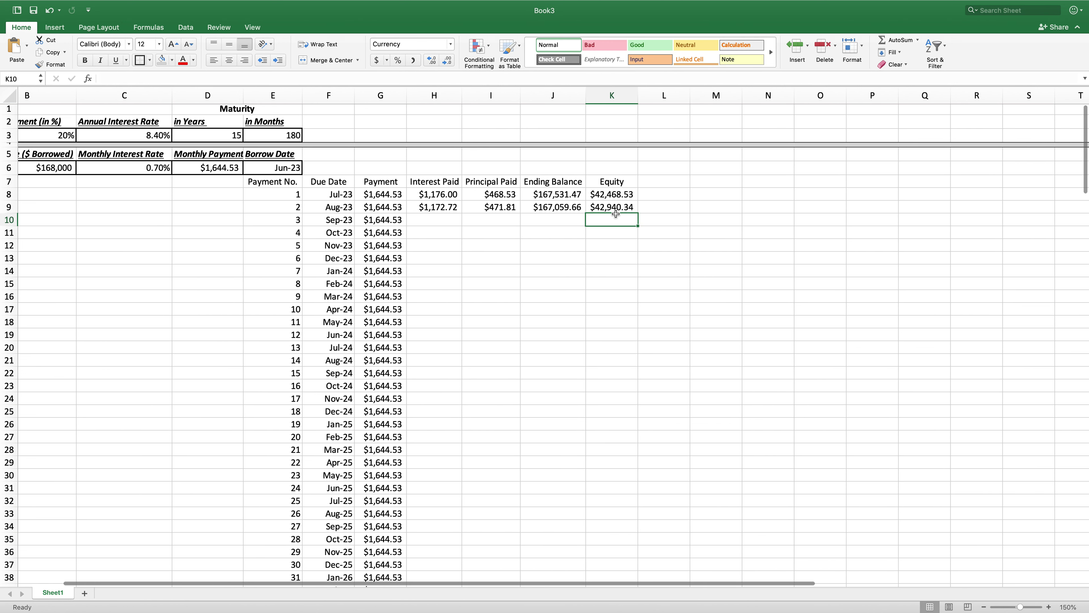
scroll(707, 215, "left", 3)
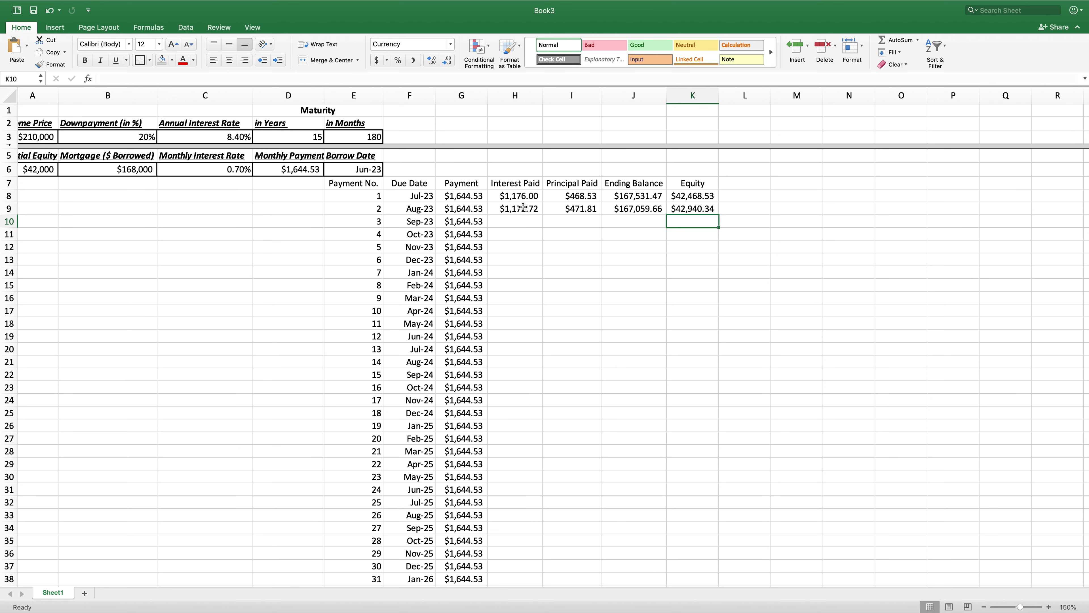
left_click_drag(523, 207, 680, 208)
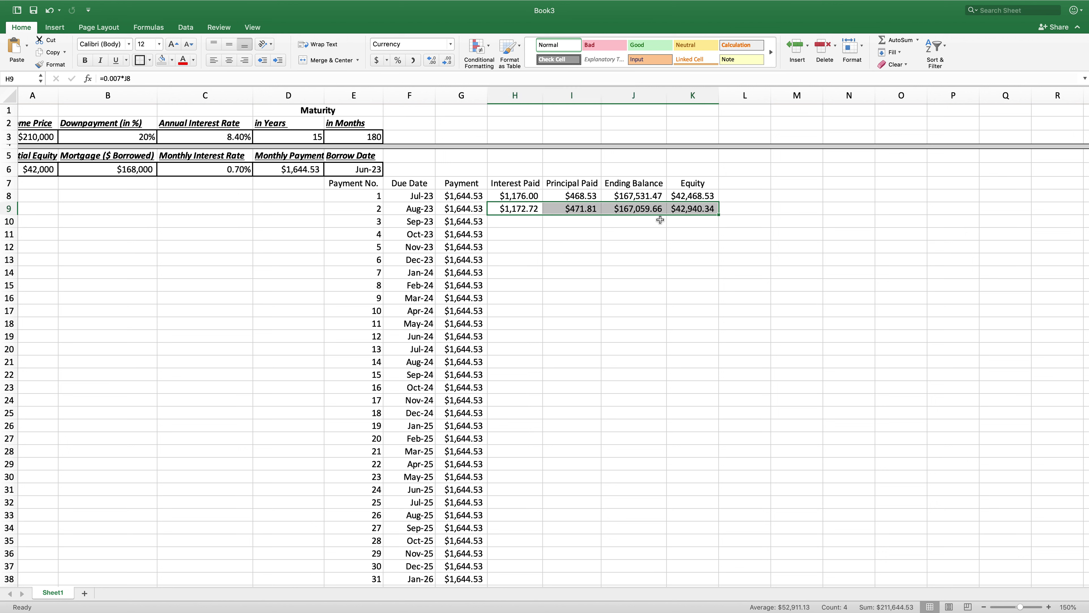
double_click(718, 214)
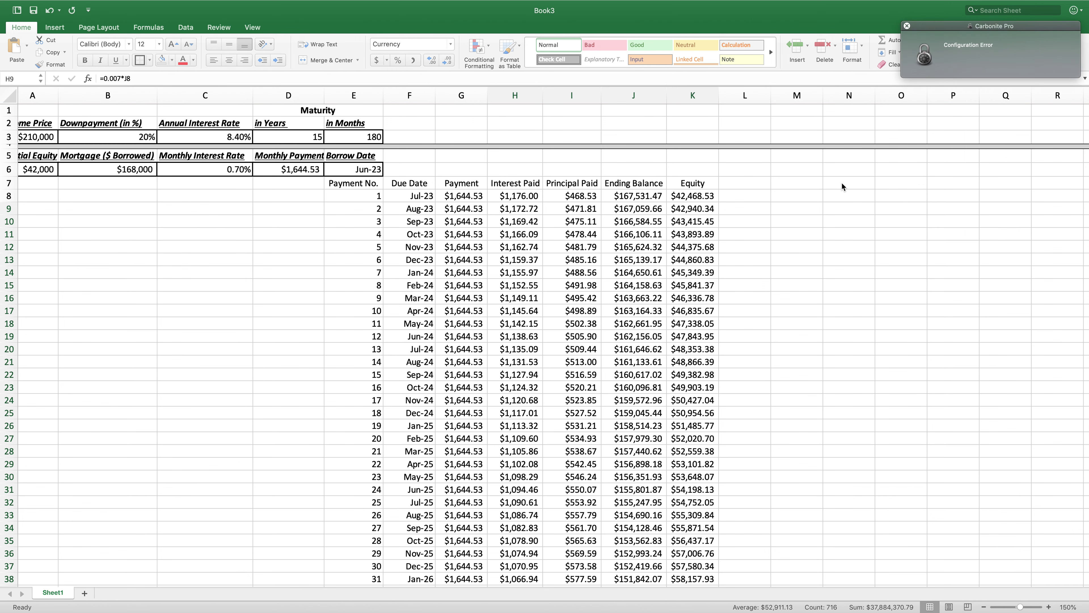
Step: Auto-fit the width of the Equity column K so its larger amounts display in full
scroll(794, 222, "down", 1)
scroll(795, 218, "down", 20)
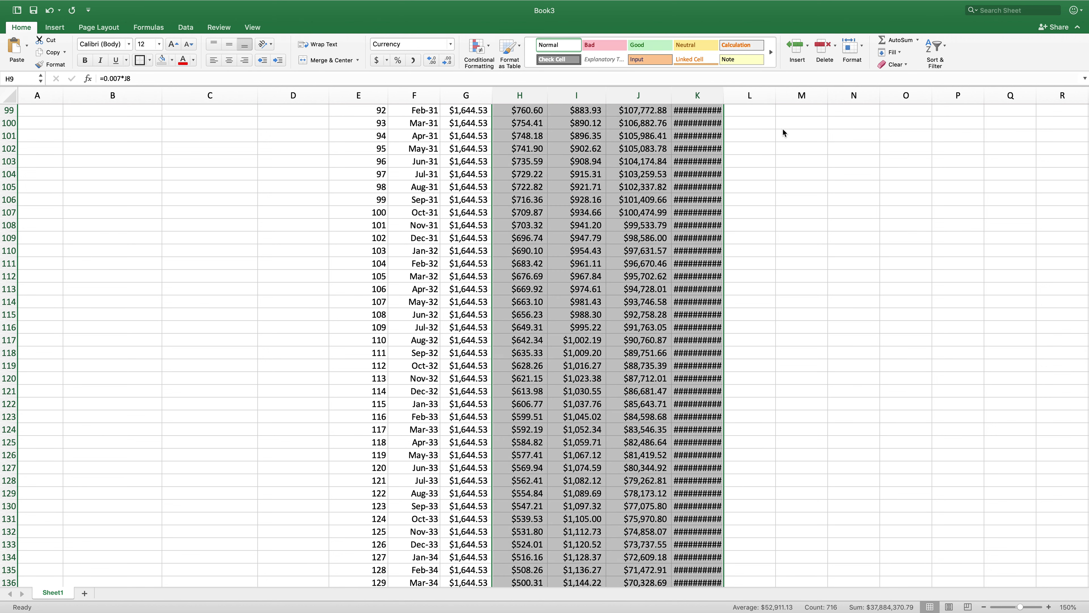
left_click(784, 129)
double_click(724, 96)
Step: Examine the interest, principal, ending balance and equity columns from the first payment to payment 180
scroll(805, 154, "down", 18)
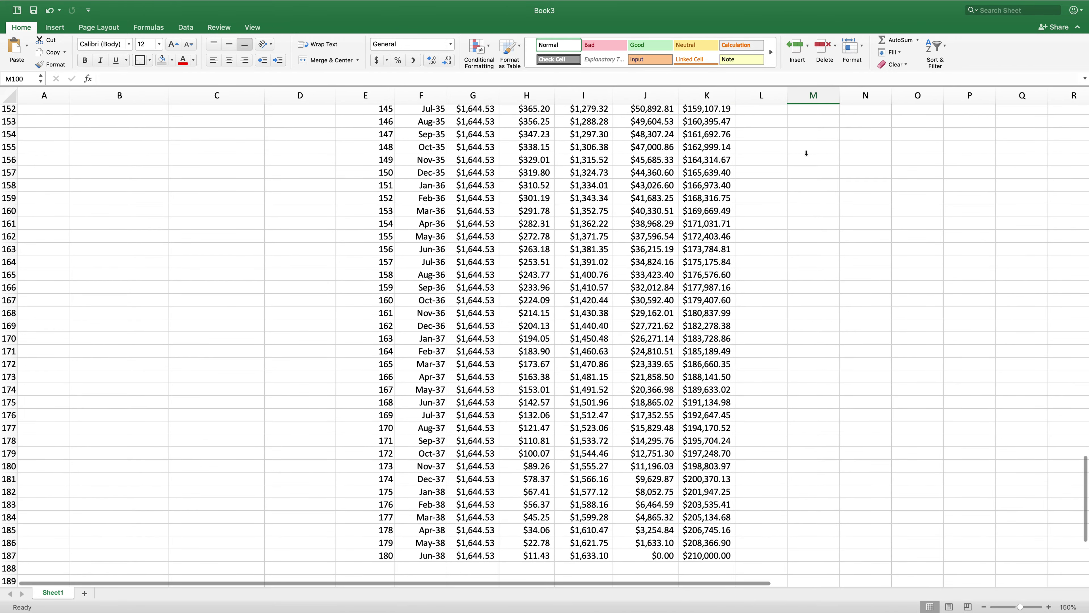
scroll(627, 235, "up", 20)
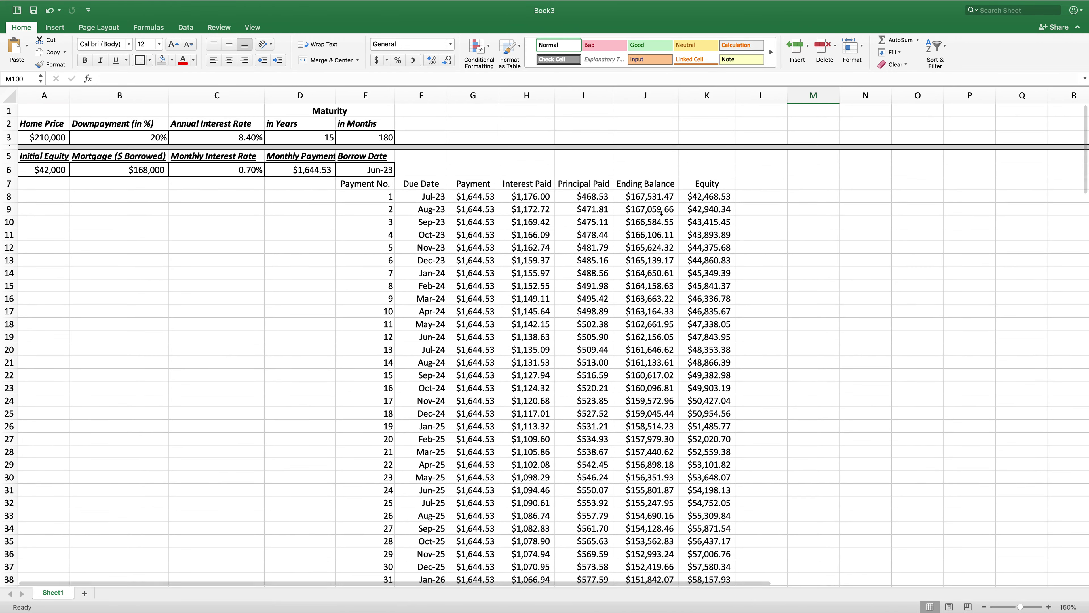
scroll(663, 324, "down", 20)
scroll(663, 325, "down", 7)
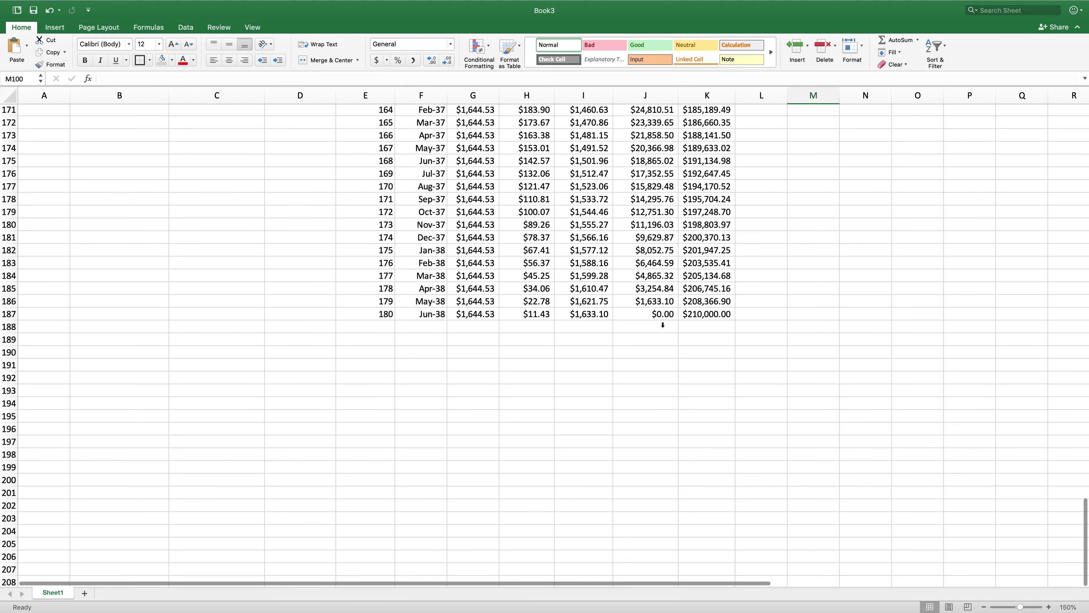
left_click(15, 323)
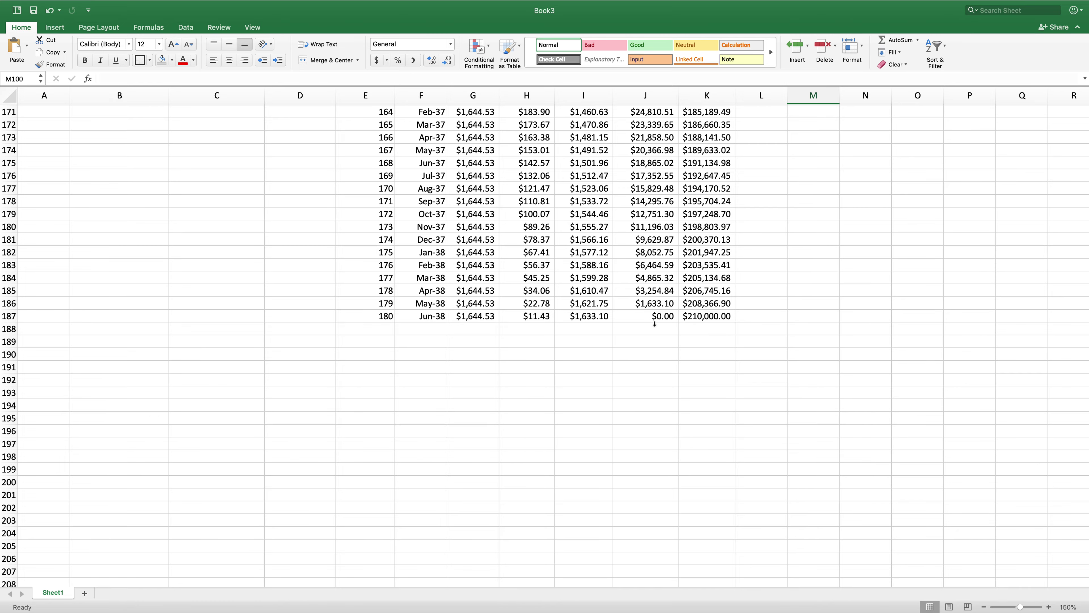
scroll(522, 214, "up", 20)
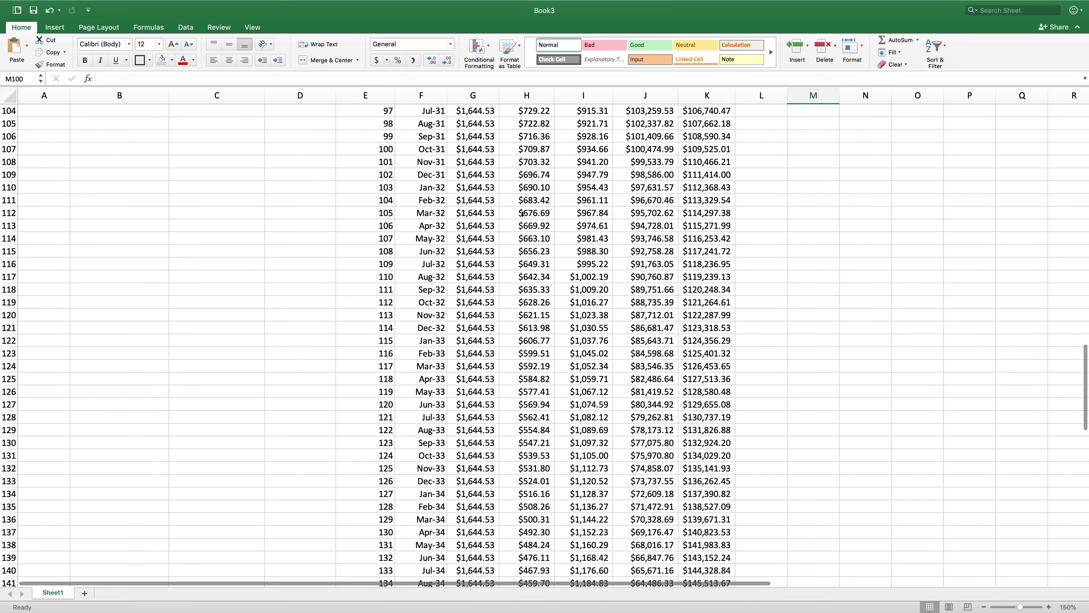
scroll(522, 214, "down", 20)
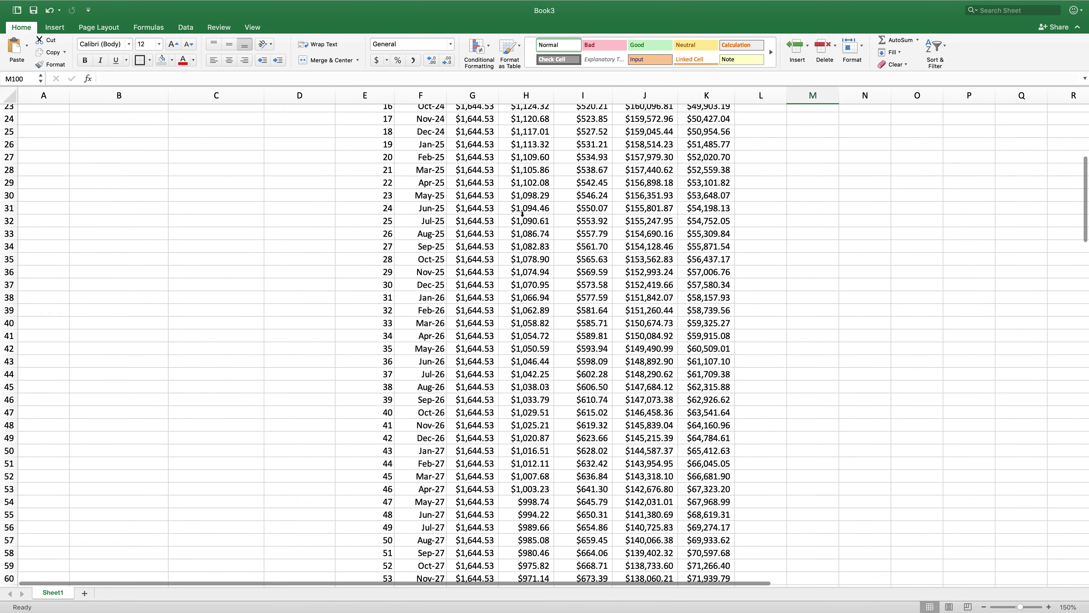
scroll(522, 214, "up", 20)
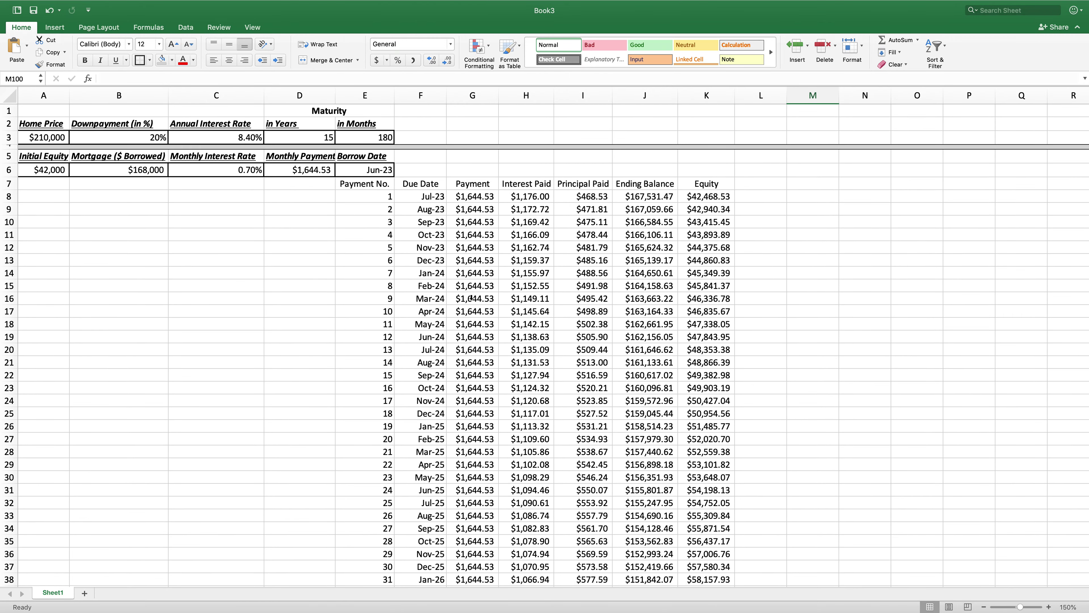
scroll(548, 254, "down", 20)
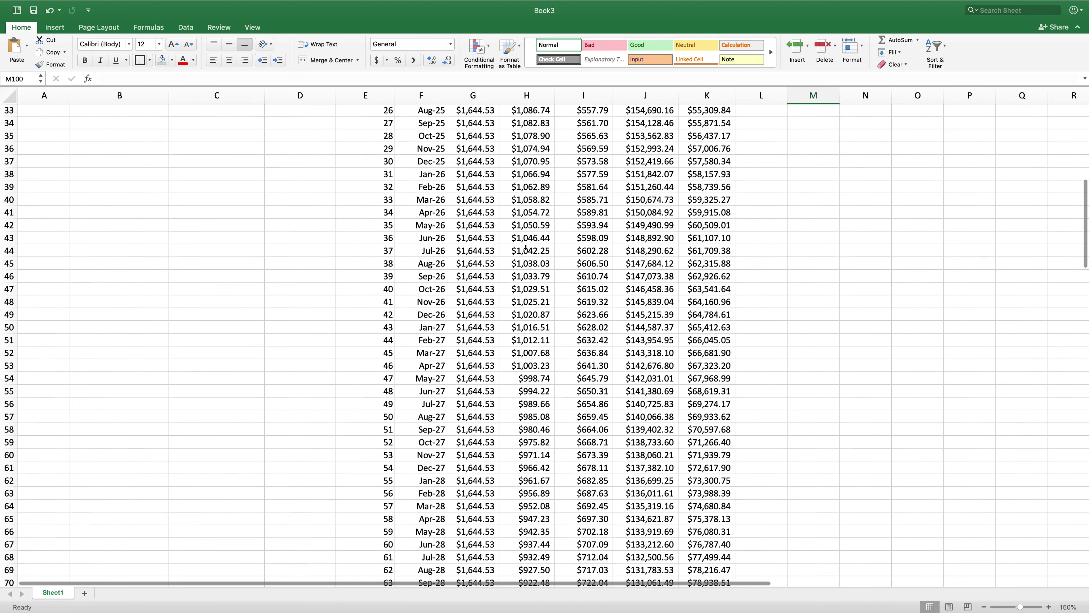
scroll(526, 246, "down", 12)
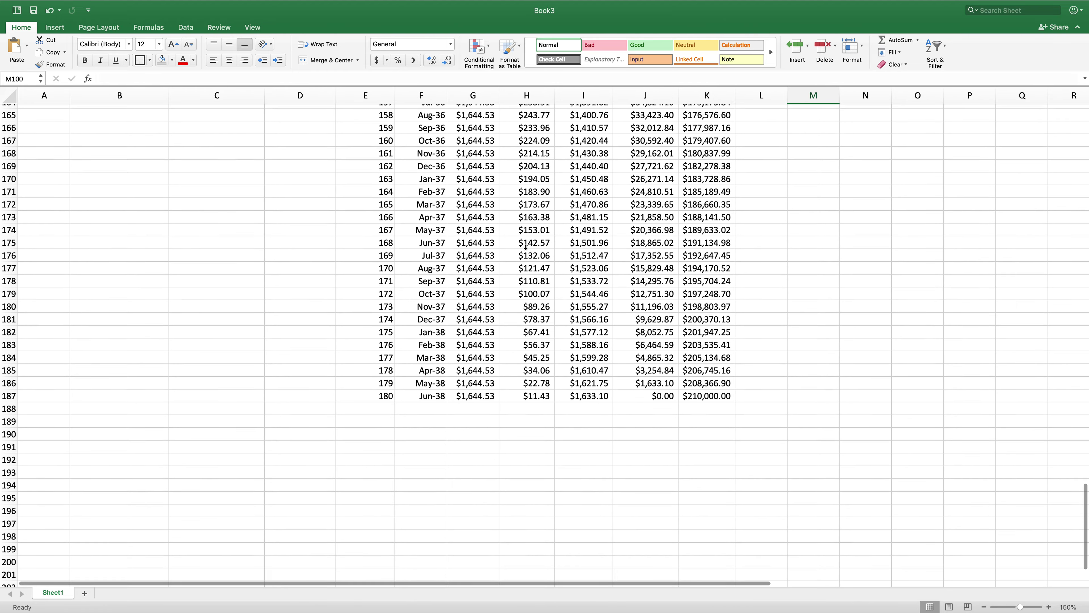
scroll(553, 241, "up", 11)
scroll(553, 241, "up", 20)
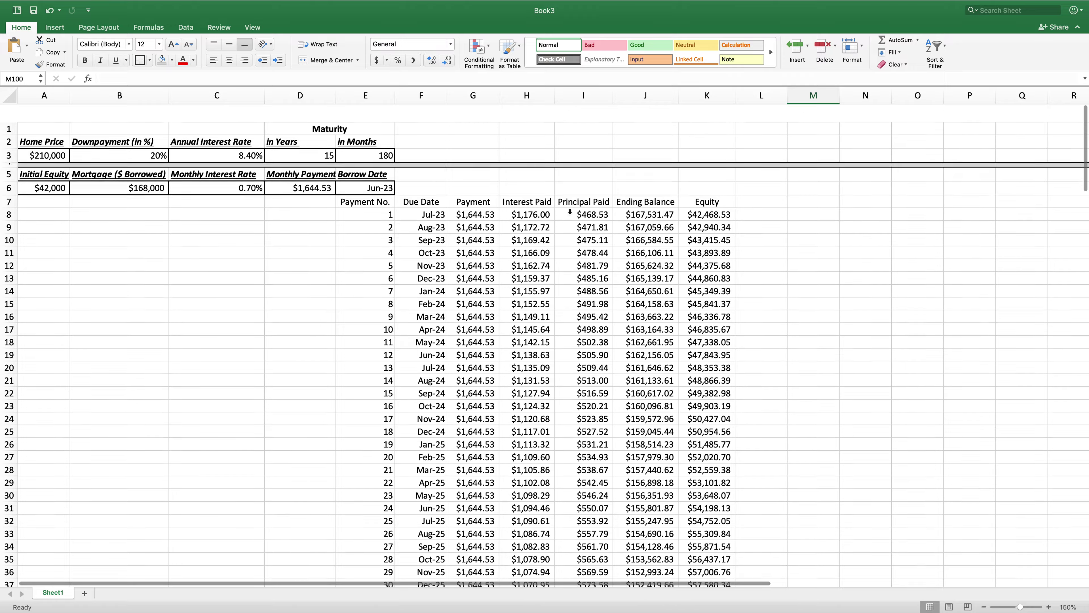
scroll(603, 342, "down", 8)
scroll(604, 341, "down", 20)
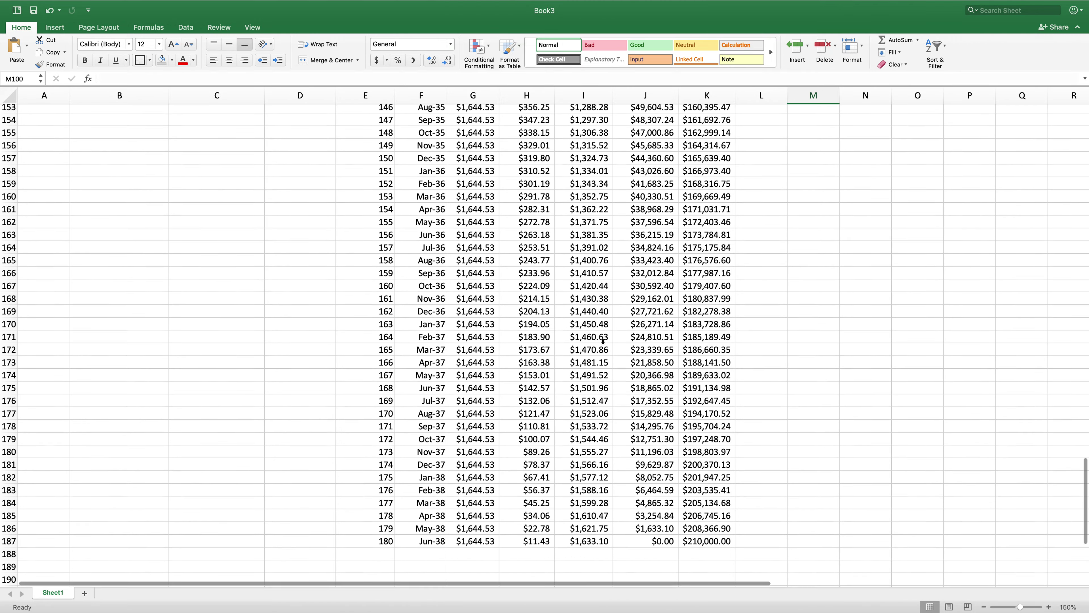
scroll(614, 331, "up", 20)
scroll(613, 331, "up", 20)
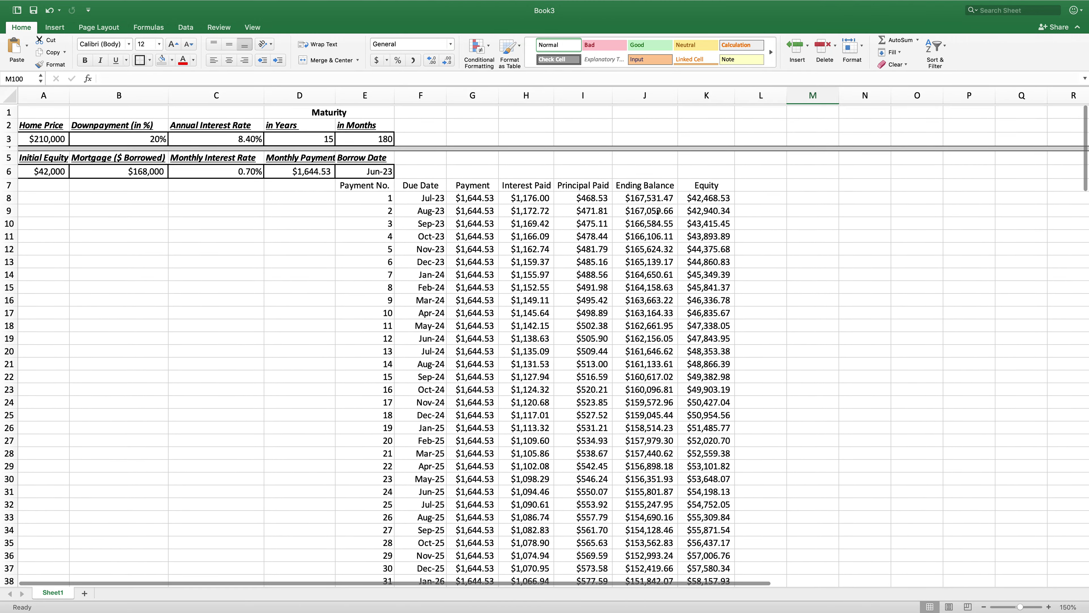
scroll(517, 167, "down", 5)
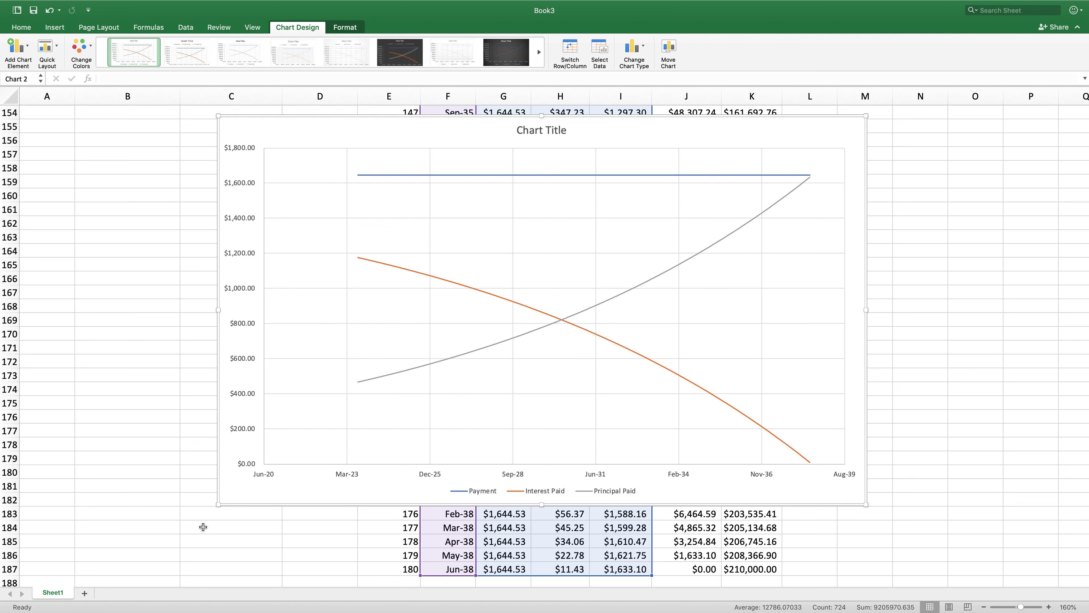
Step: Enlarge the payment, interest and principal line chart and title it "Amortization Schedule: Monthly Payment Decomposition"
left_click_drag(218, 505, 170, 539)
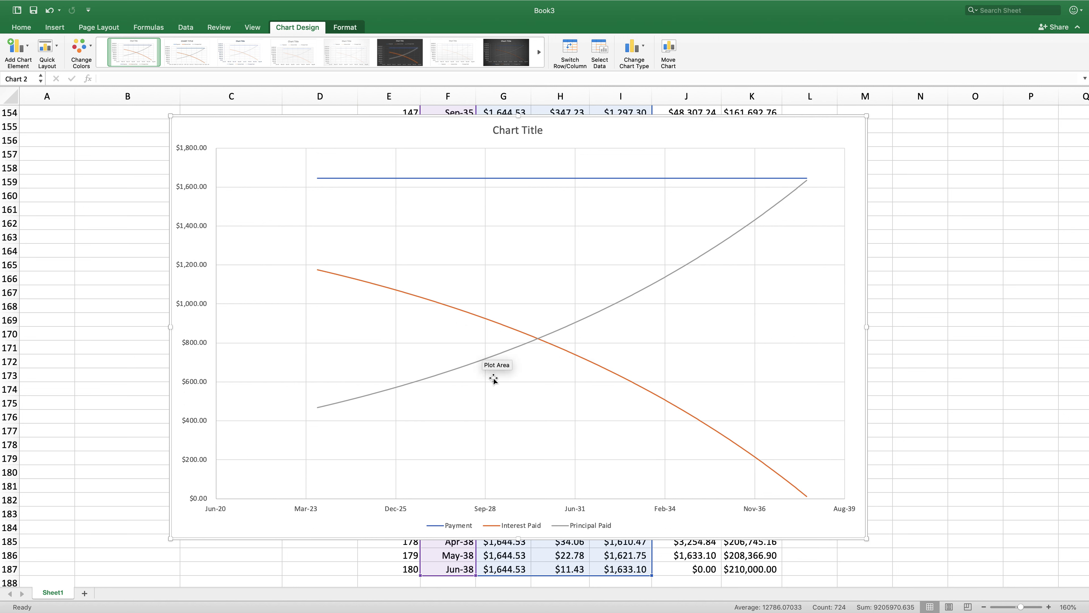
left_click_drag(867, 538, 898, 547)
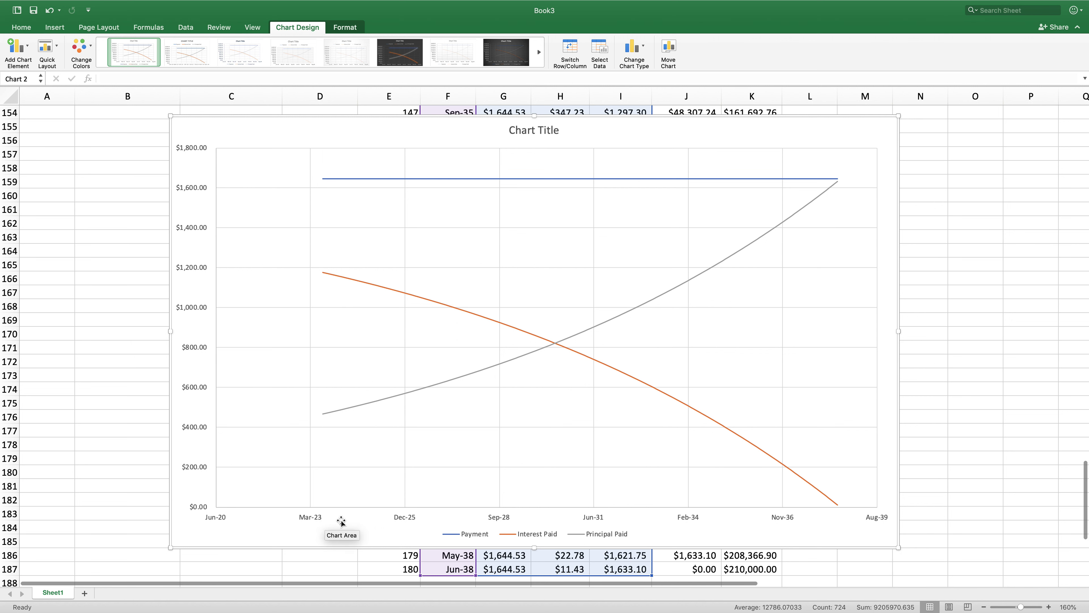
left_click(554, 132)
triple_click(555, 132)
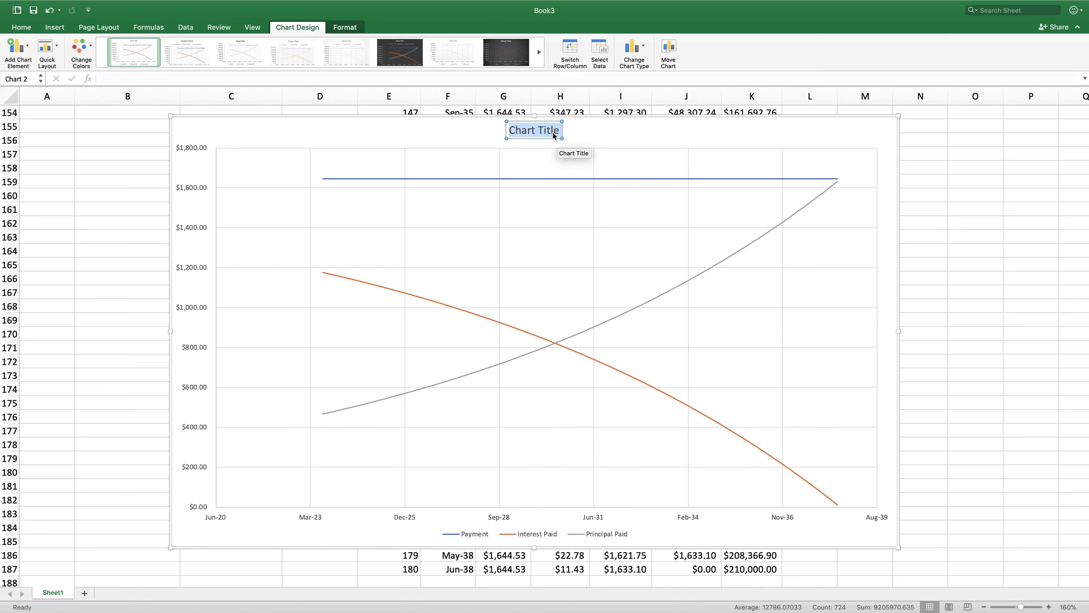
type("Amort")
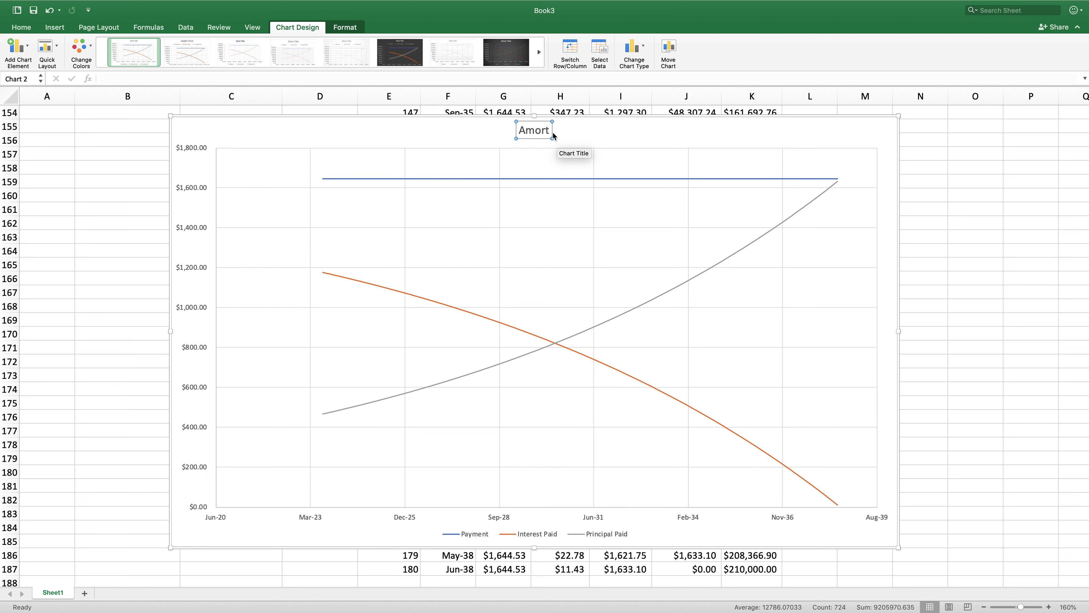
type("ization Sch")
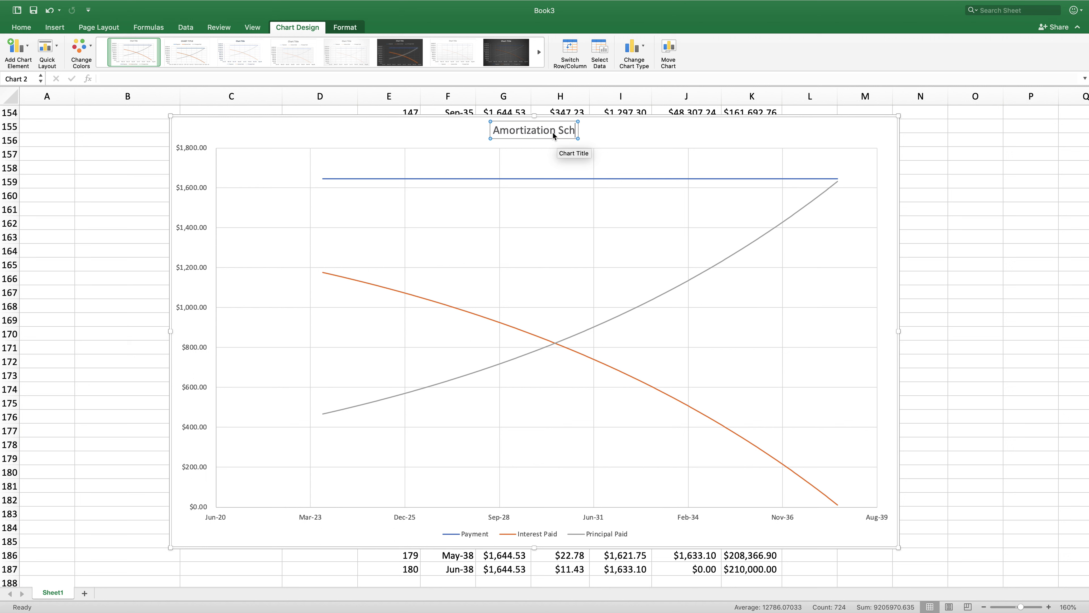
type("edule:")
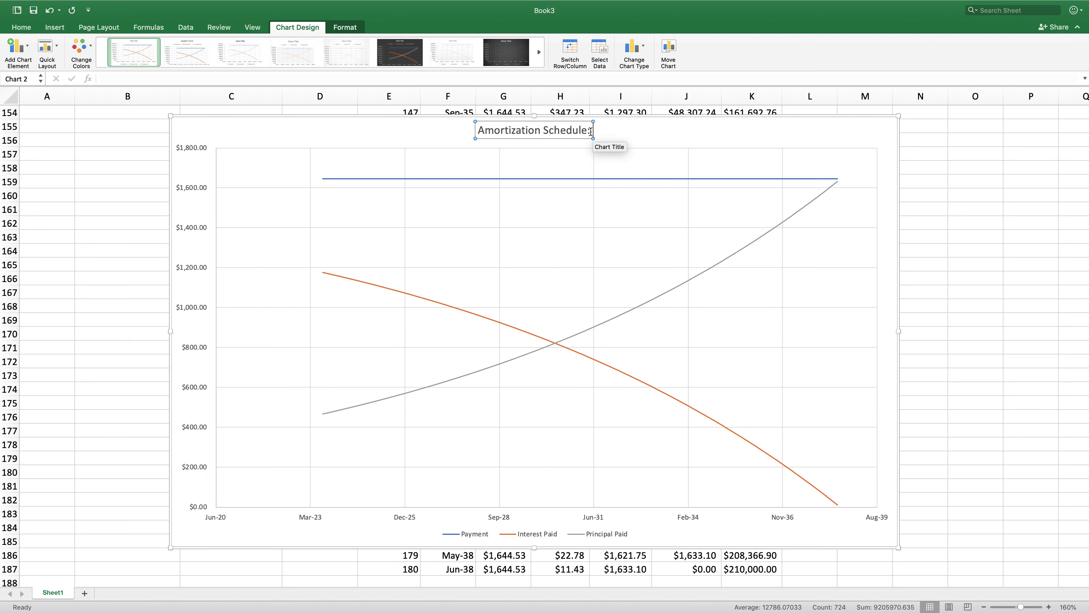
type("Mo")
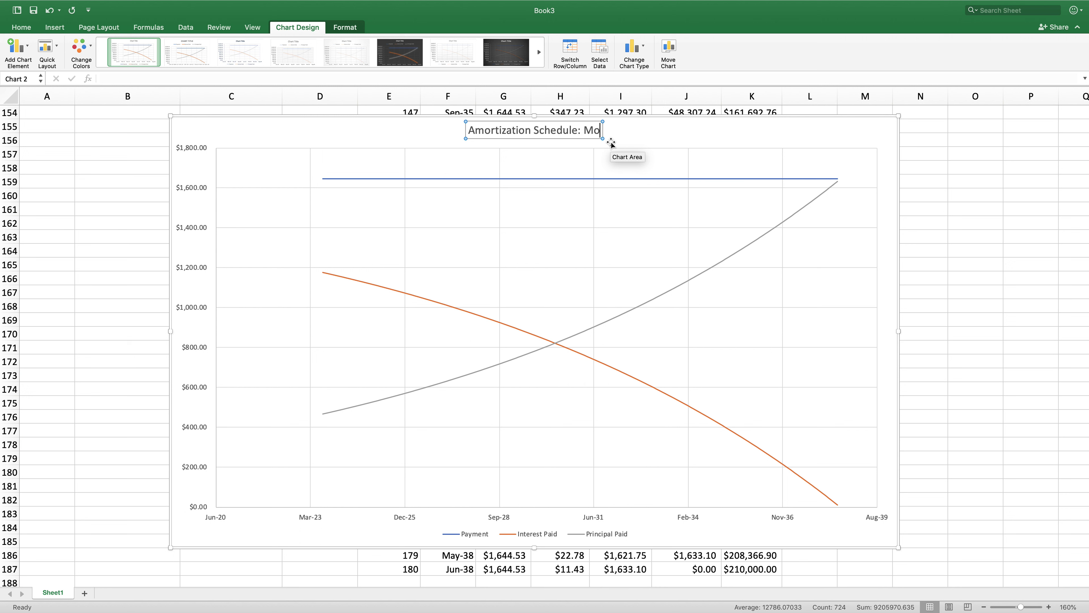
type("nthly Pay")
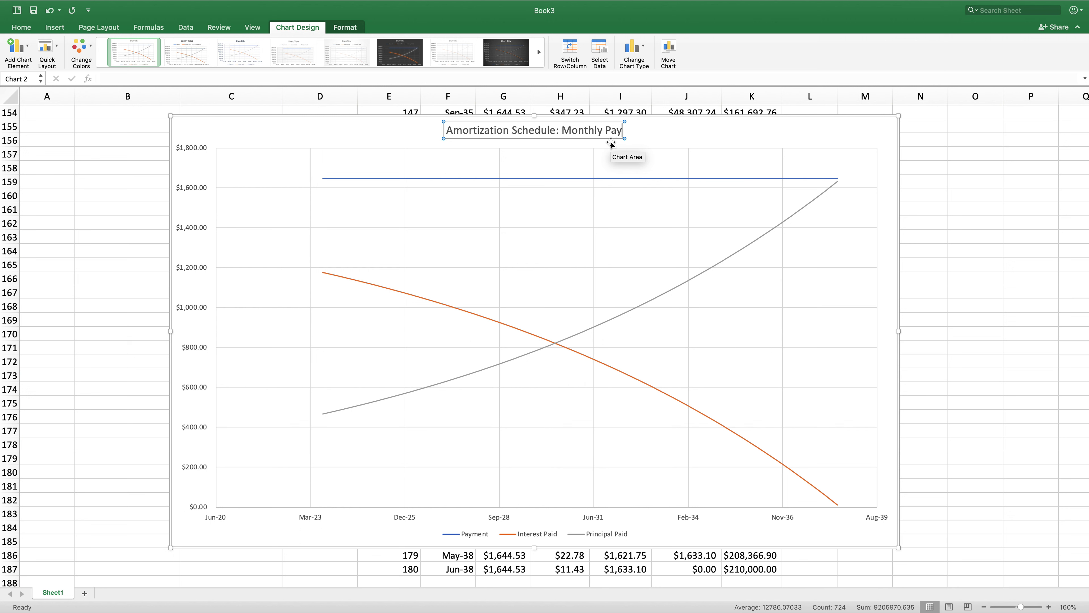
type("ment D")
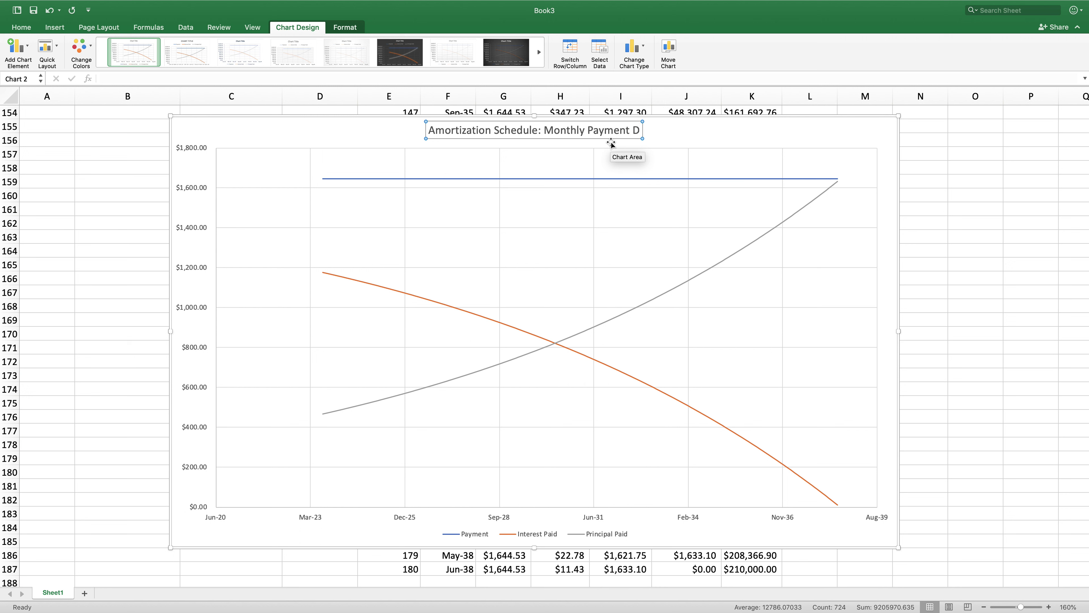
type("ecomposition")
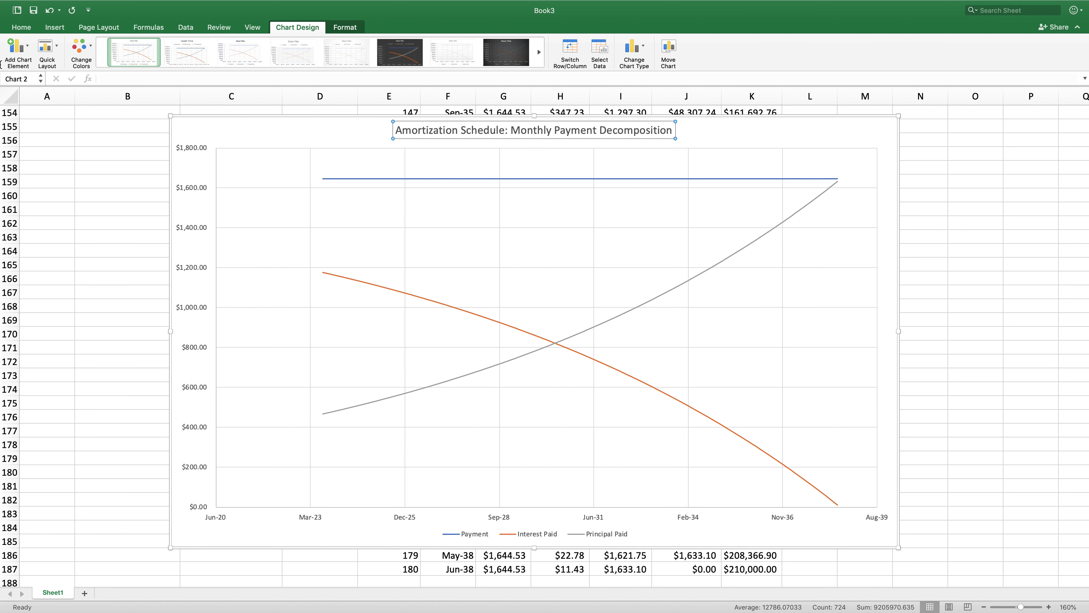
left_click(292, 142)
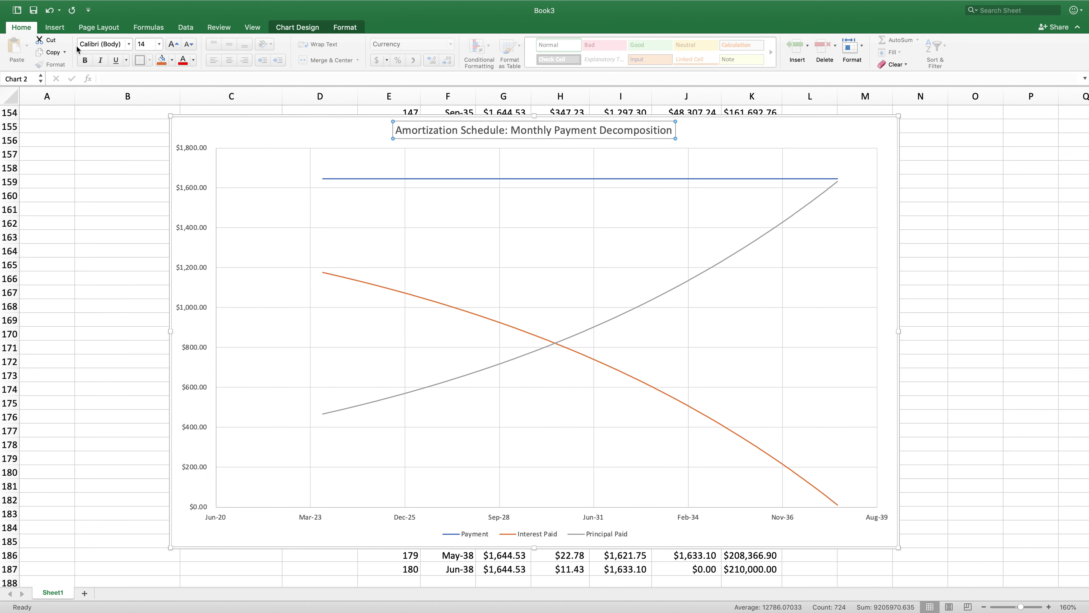
Step: Format the chart title as bold 20-point text
left_click(174, 50)
left_click(173, 50)
left_click(174, 50)
left_click(84, 60)
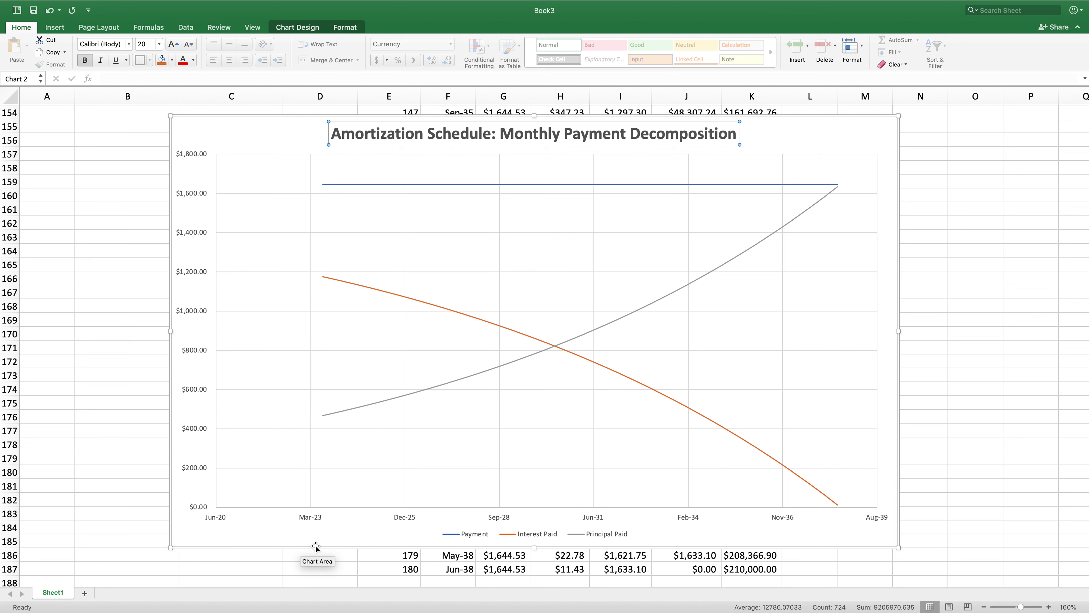
Step: Set the major unit of the chart's horizontal date axis to 250 and close the axis formatting options
left_click(401, 518)
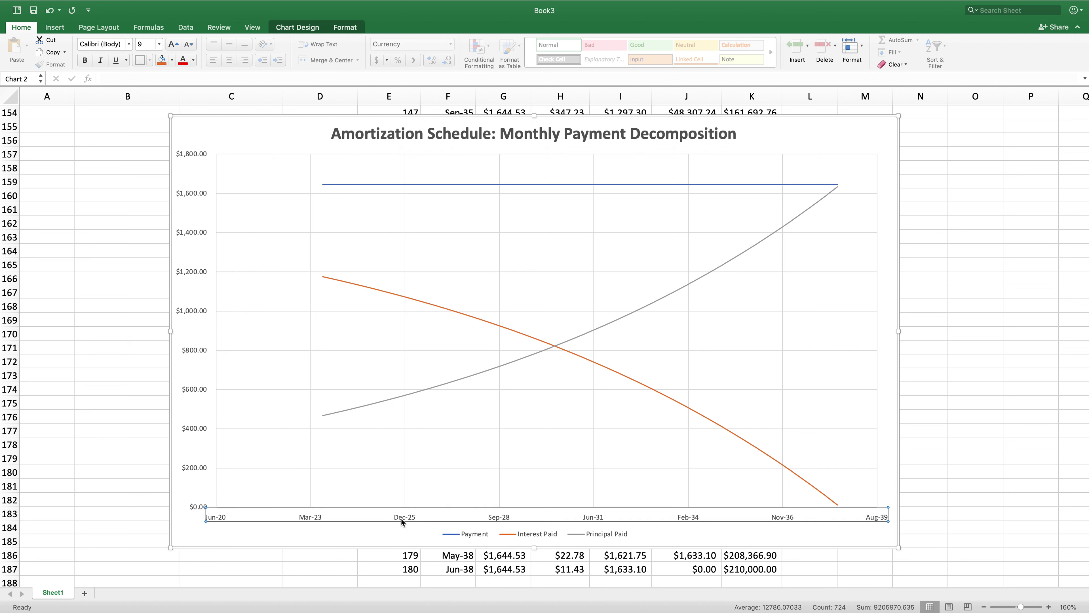
double_click(398, 520)
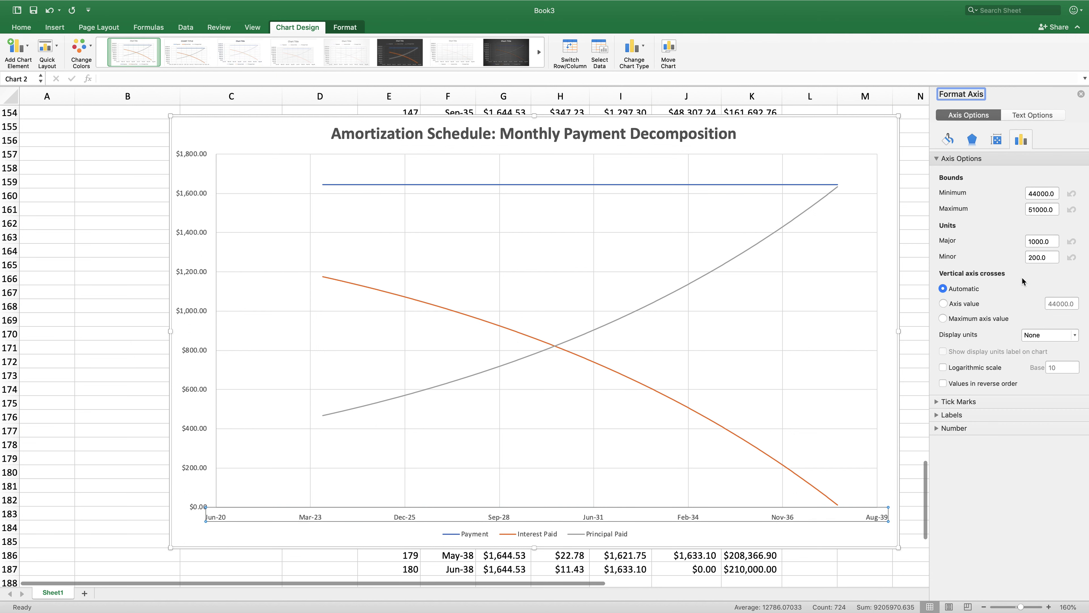
left_click(1034, 241)
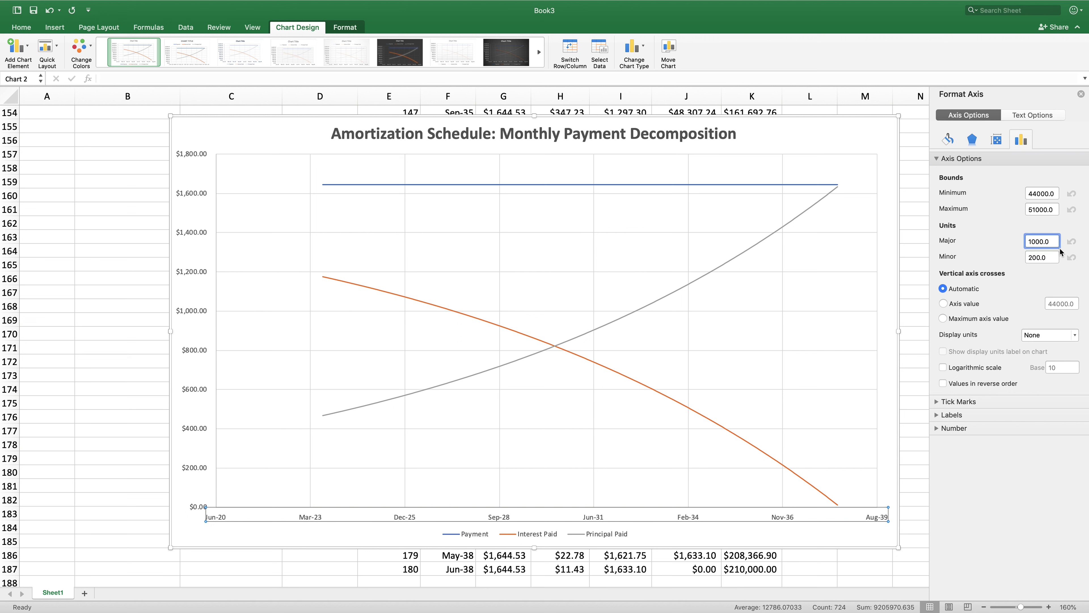
key("BackSpace")
key("BackSpace")
key("BackSpace")
type("25")
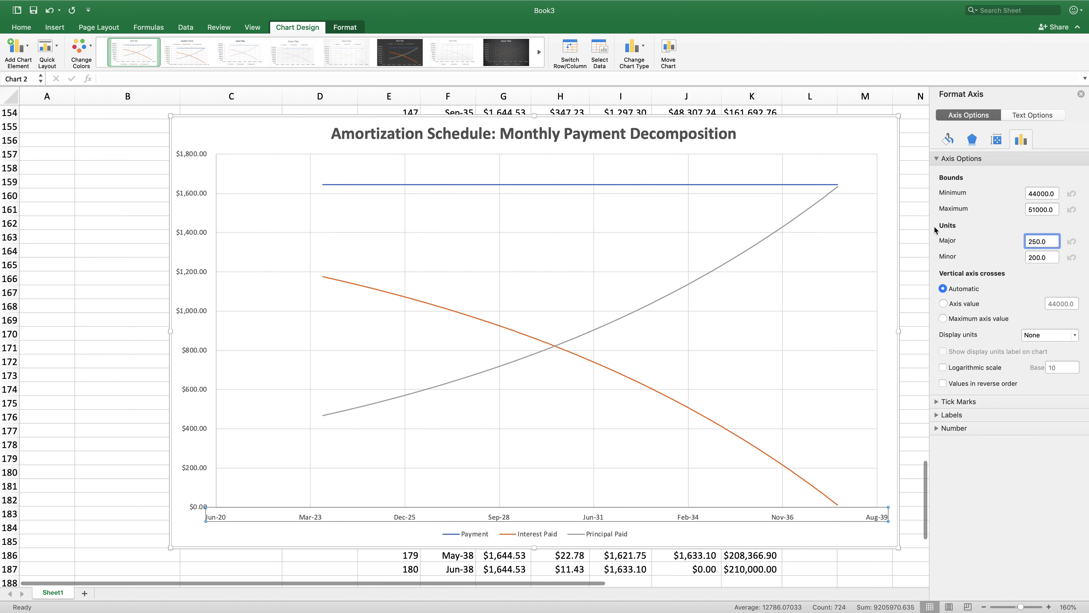
left_click(1081, 94)
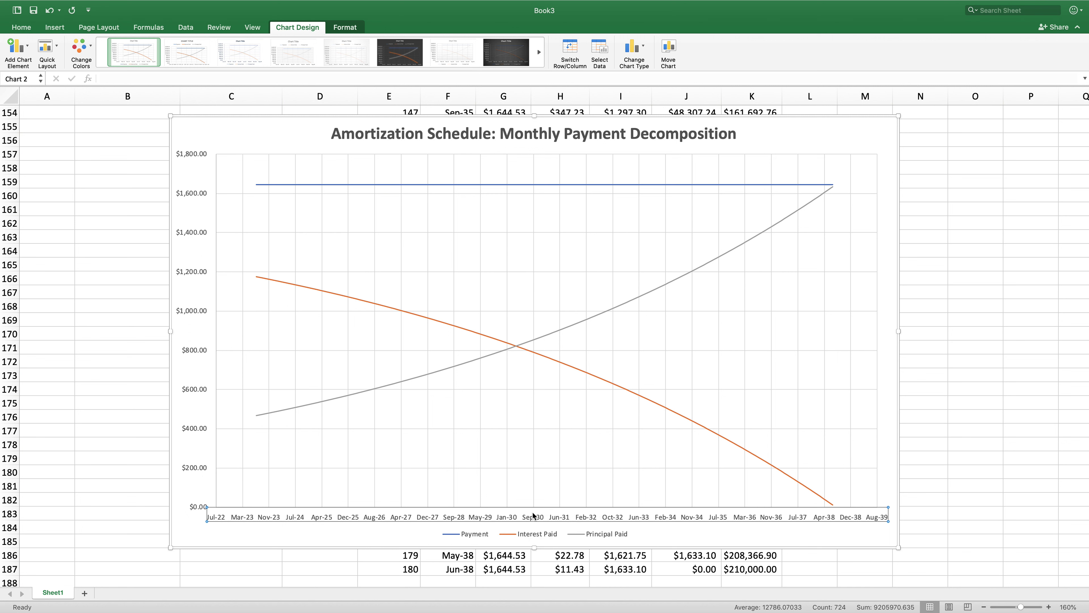
Step: Add a data label where the interest and principal lines cross, placed above the crossing with a leader line
double_click(534, 515)
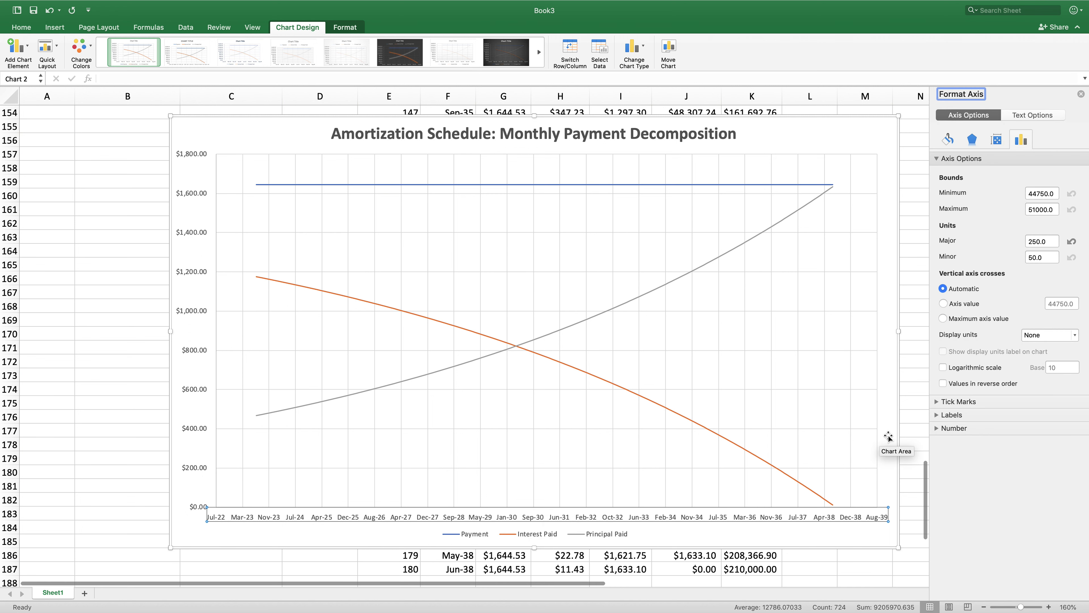
key("super+y")
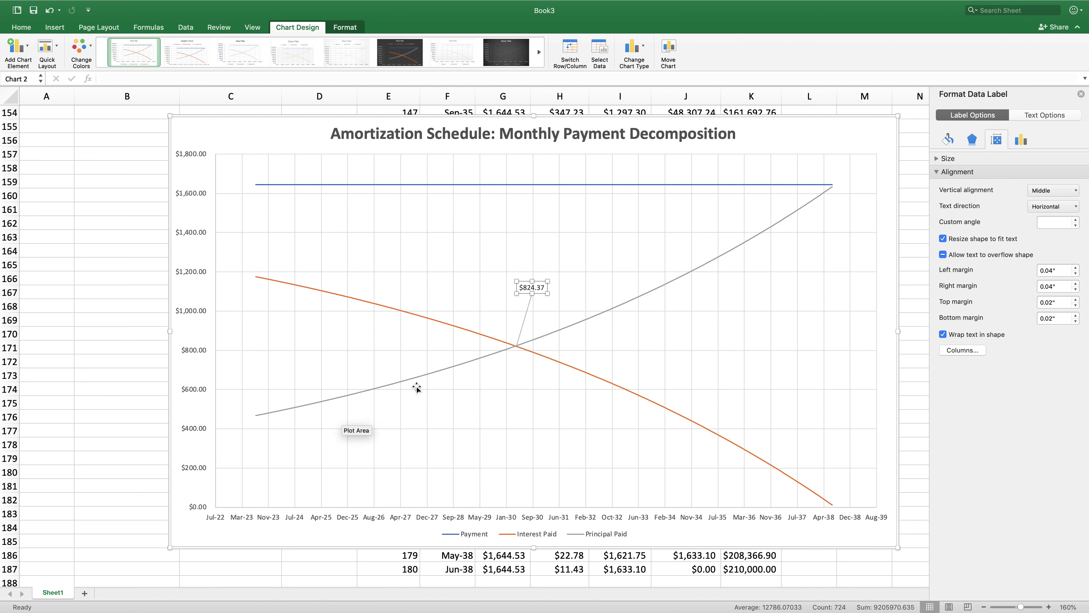
Step: Add a data label above the first point of the Principal Paid line only
left_click(256, 415)
left_click(256, 416)
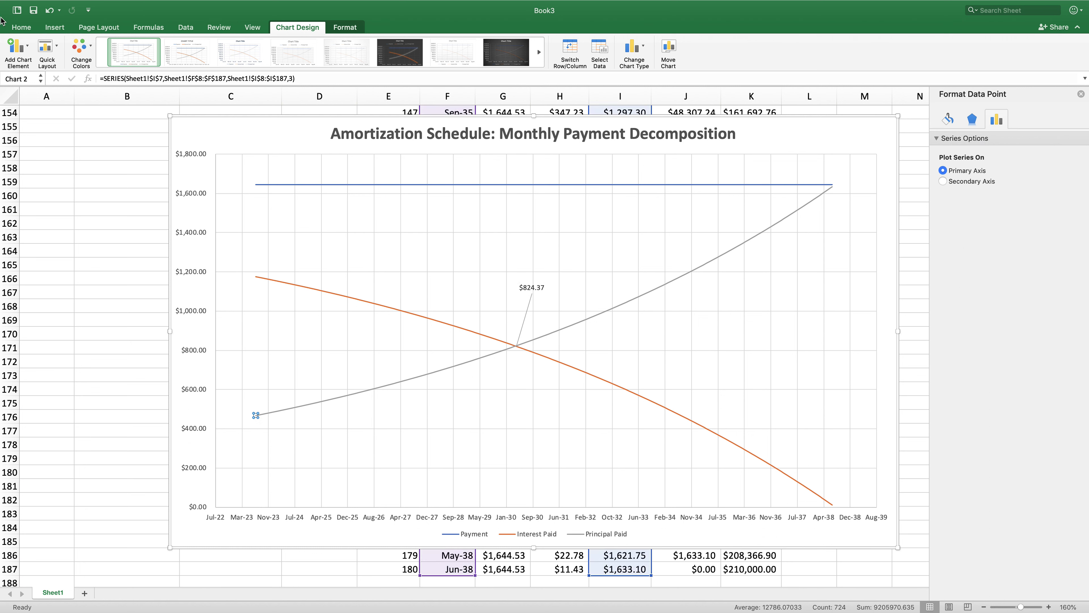
left_click(29, 49)
mouse_move(53, 104)
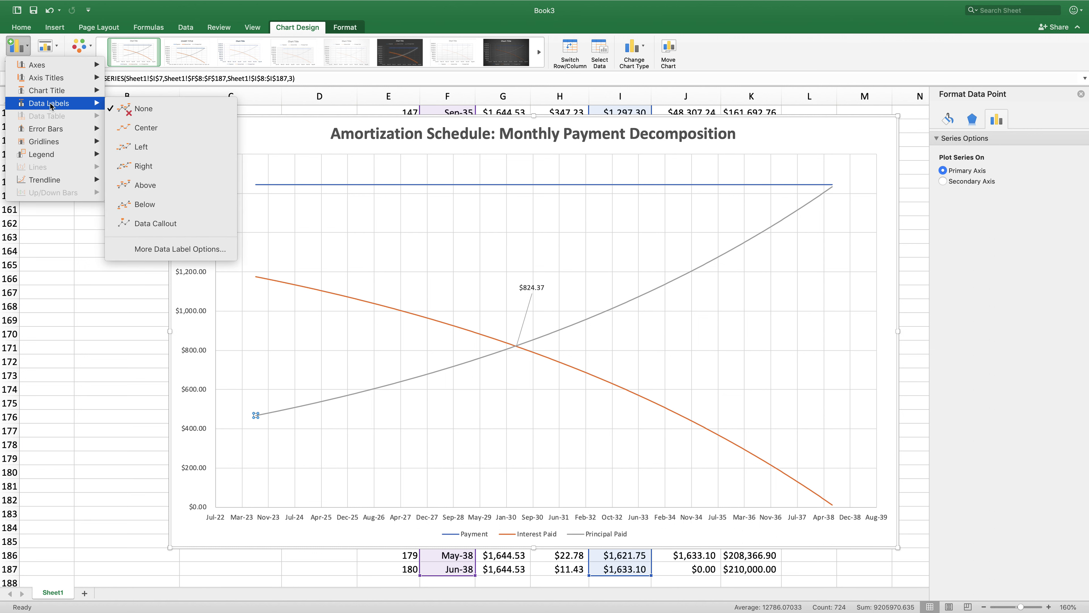
left_click(164, 185)
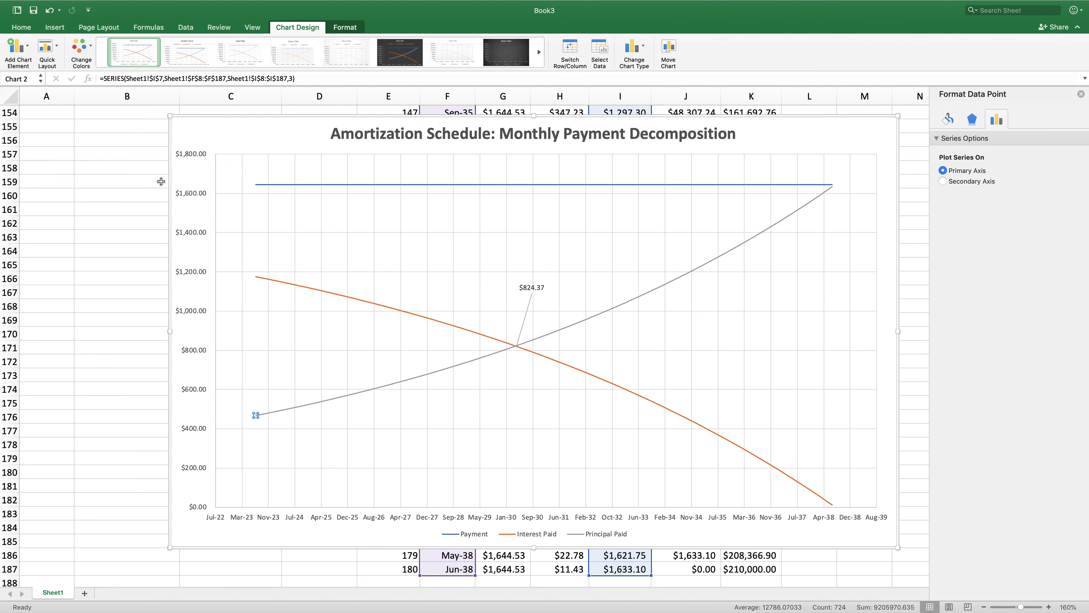
Step: Add a data label above the first point of the Interest Paid line only
left_click(256, 278)
left_click(256, 277)
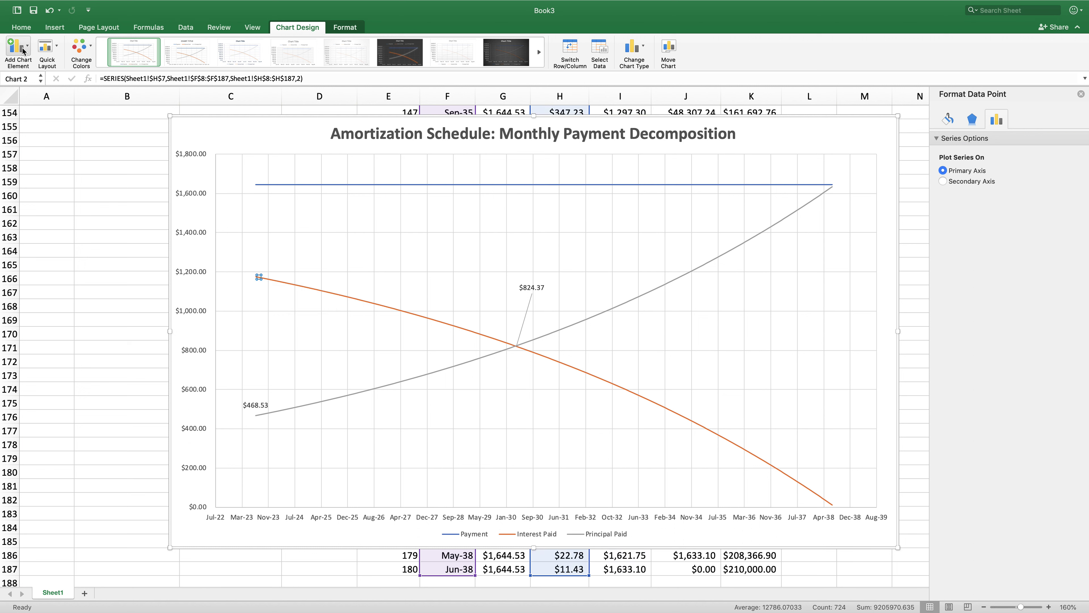
left_click(17, 47)
mouse_move(82, 103)
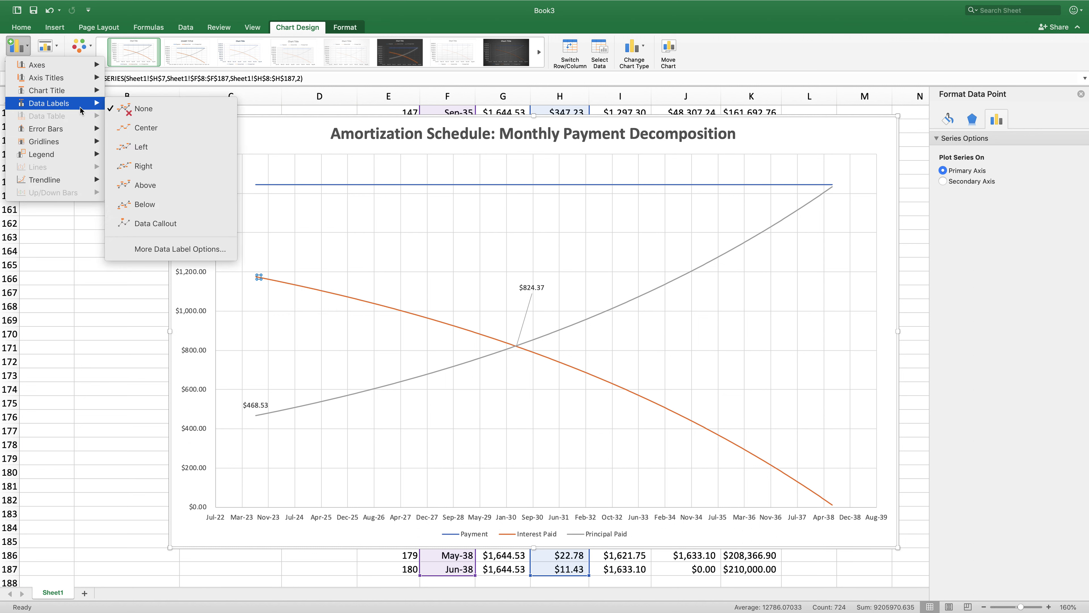
left_click(157, 184)
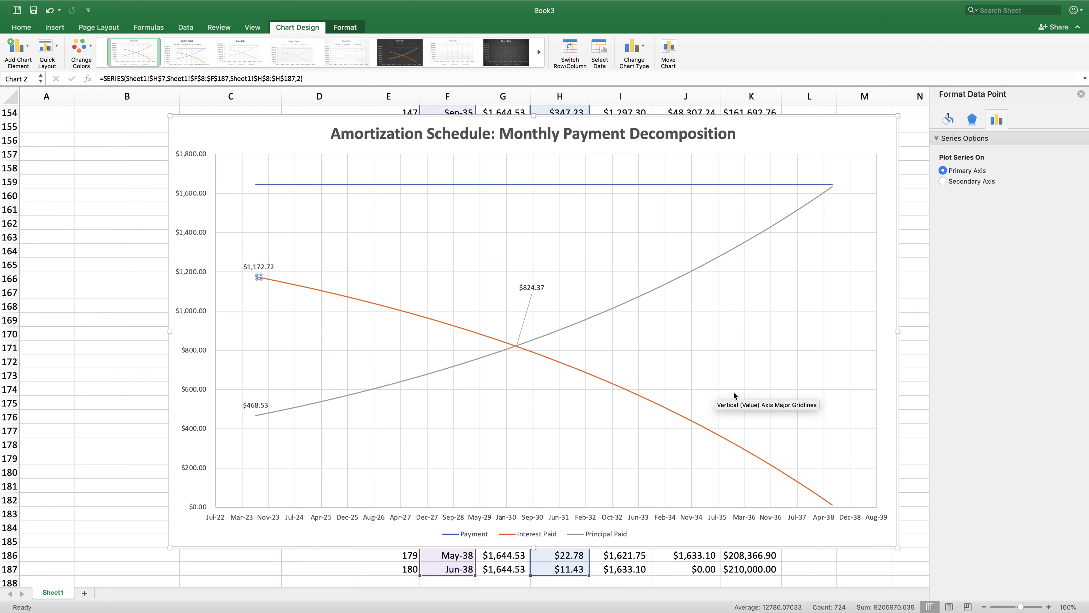
left_click(771, 232)
left_click(769, 229)
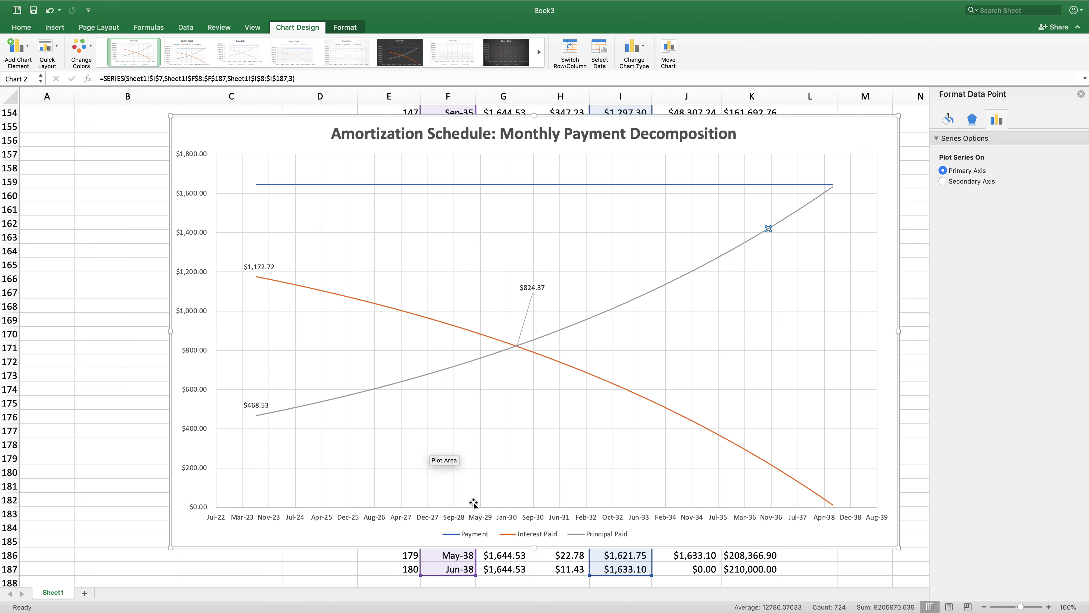
mouse_move(12, 4)
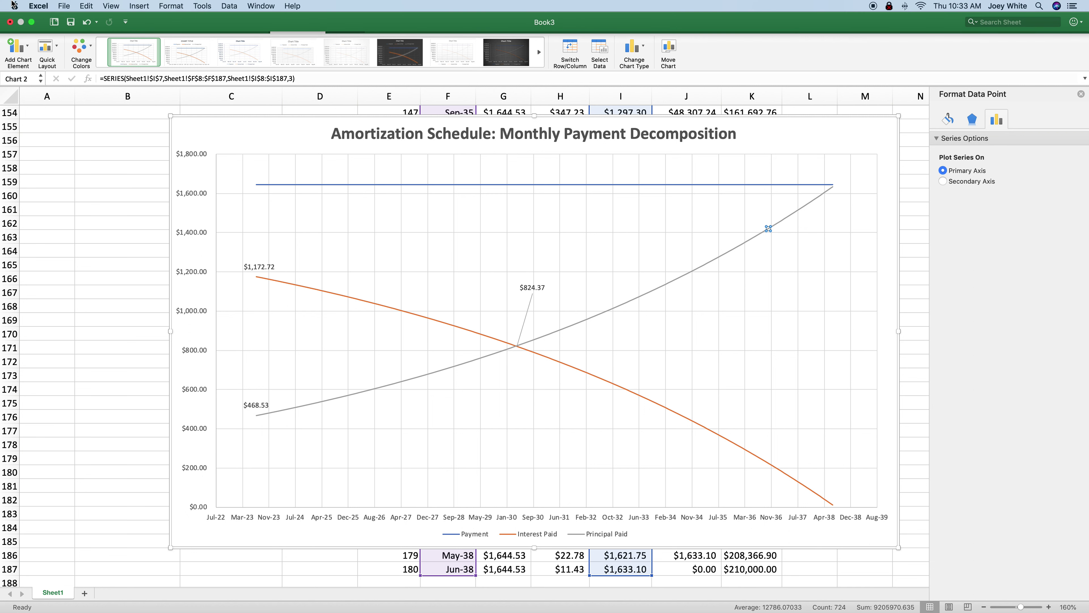